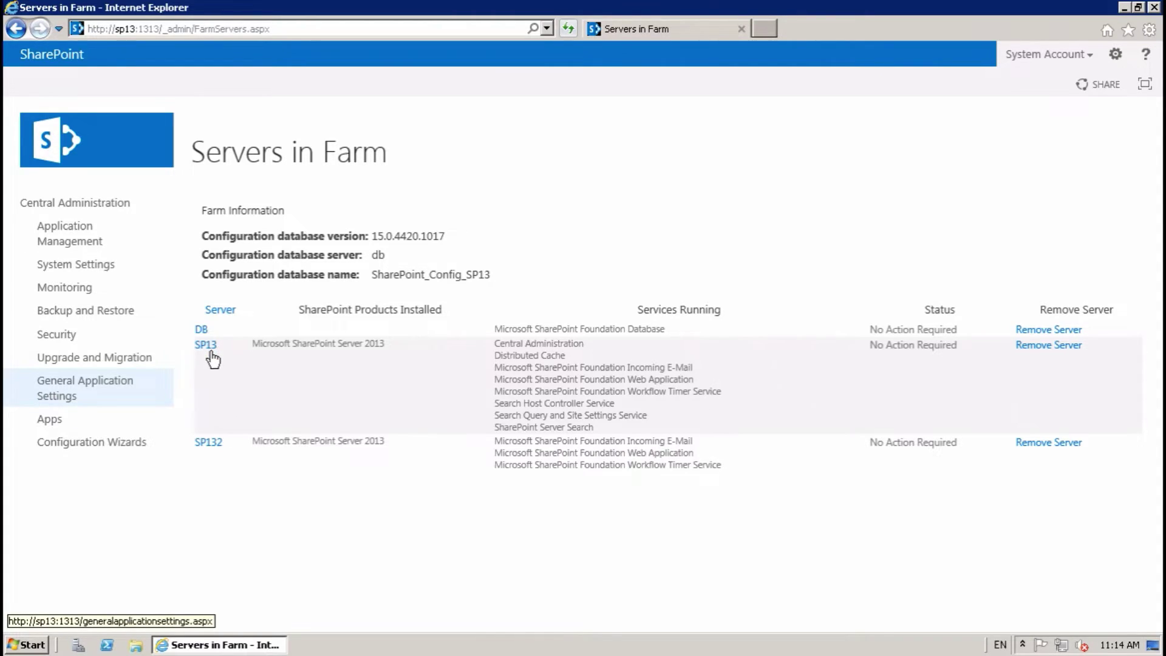
- Open the Search Service Application's administration page through the SharePoint Server Search service and examine the Search Application Topology
{"action": "left_click", "coordinate": [82, 242]}
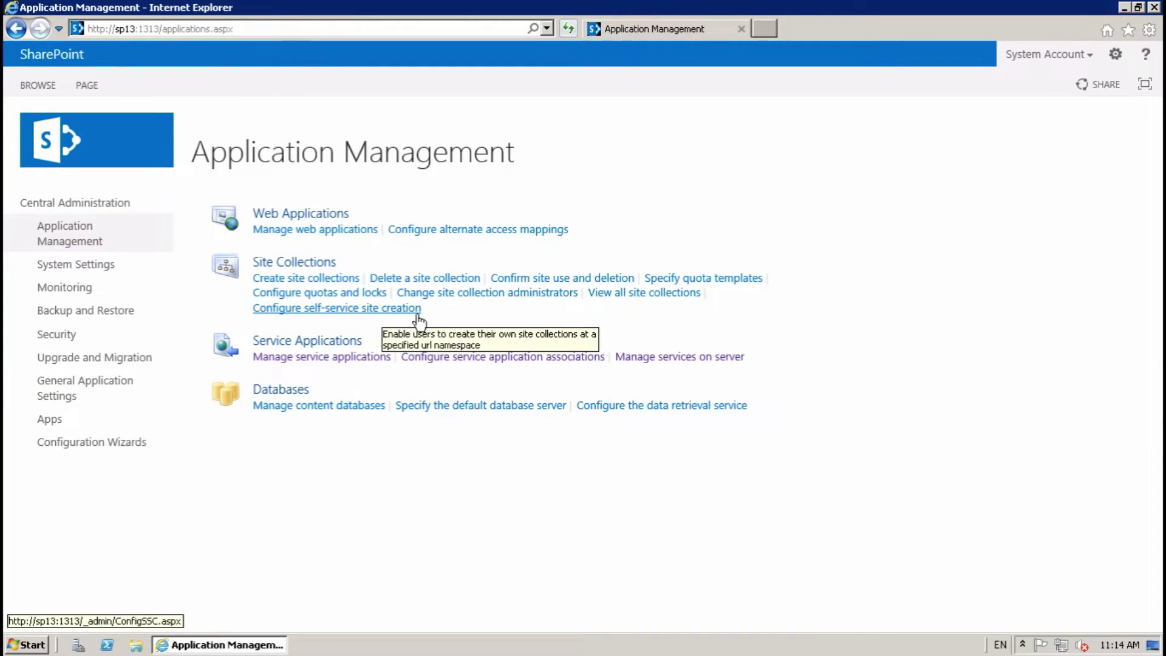
{"action": "left_click", "coordinate": [646, 359]}
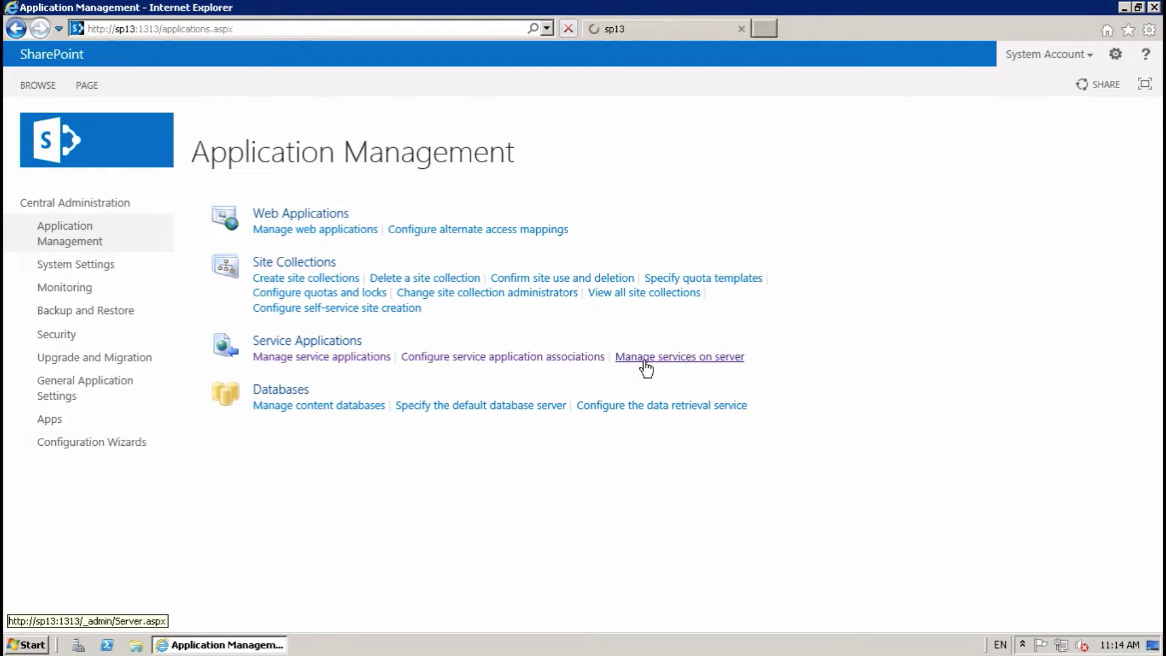
{"action": "scroll", "coordinate": [428, 461], "scroll_direction": "down", "scroll_amount": 5}
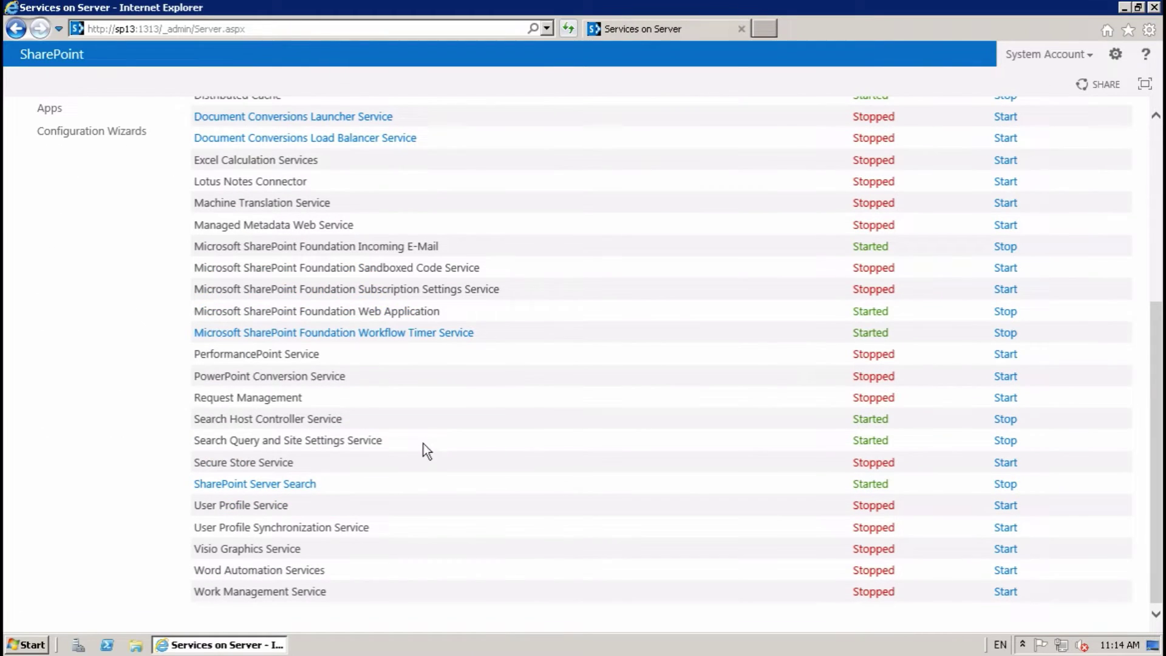
{"action": "left_click", "coordinate": [276, 489]}
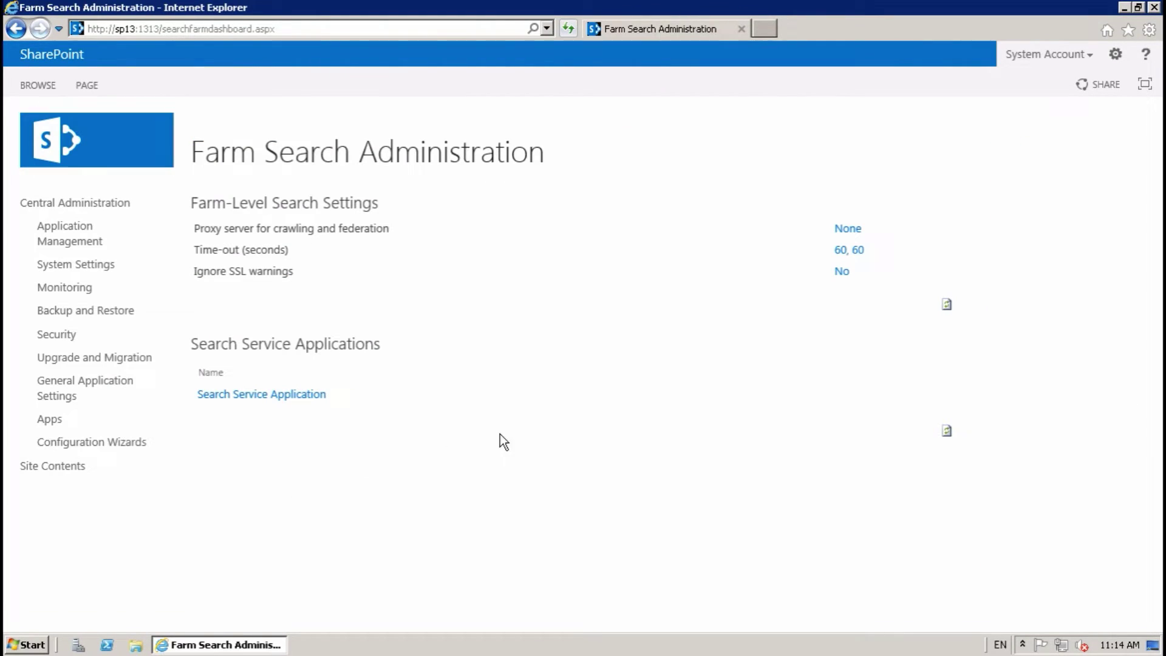
{"action": "left_click", "coordinate": [299, 396]}
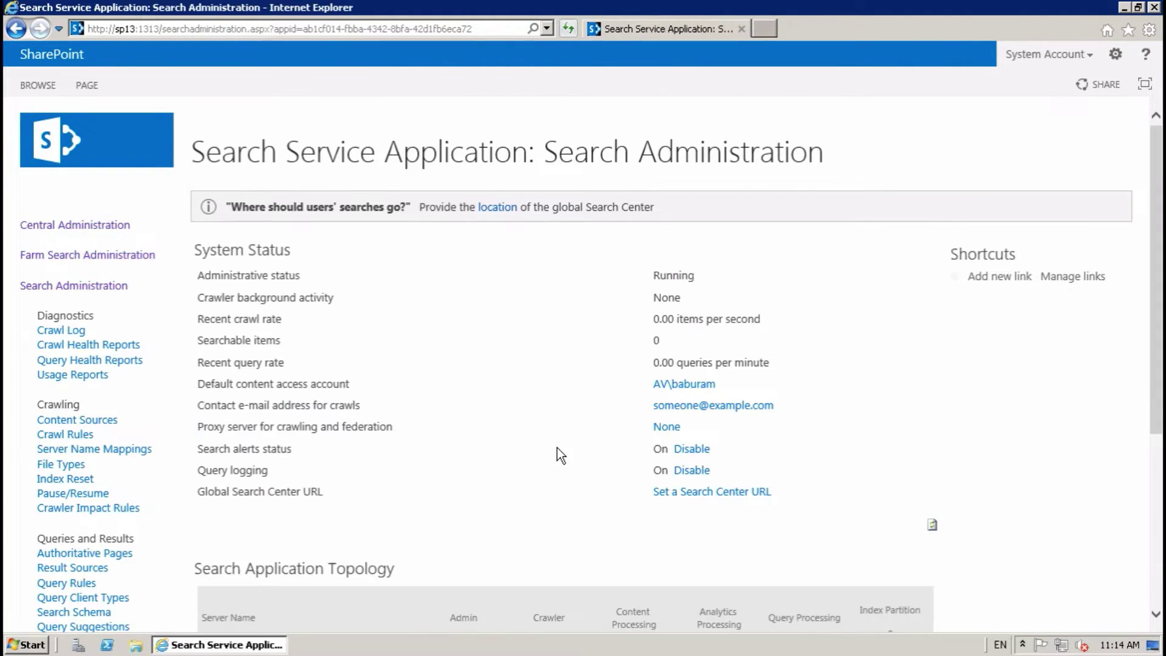
{"action": "scroll", "coordinate": [557, 447], "scroll_direction": "down", "scroll_amount": 4}
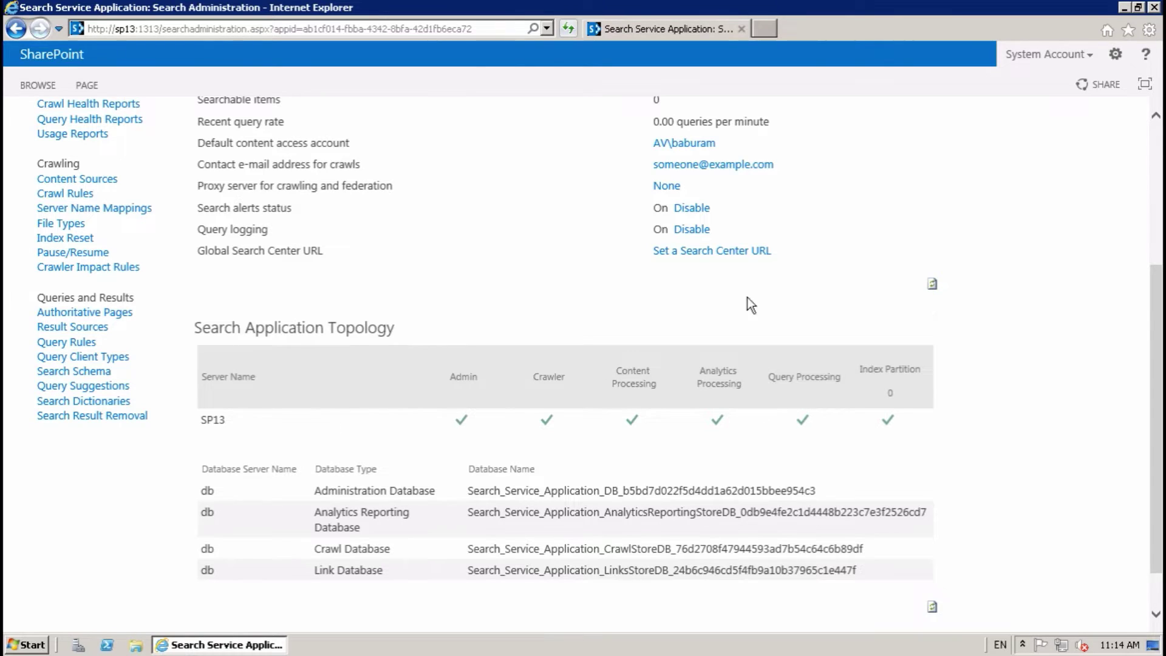
- Minimize the browser, open Steps.txt from the desktop in Notepad, and review the cache-clearing note and the eight topology steps
{"action": "left_click", "coordinate": [1125, 9]}
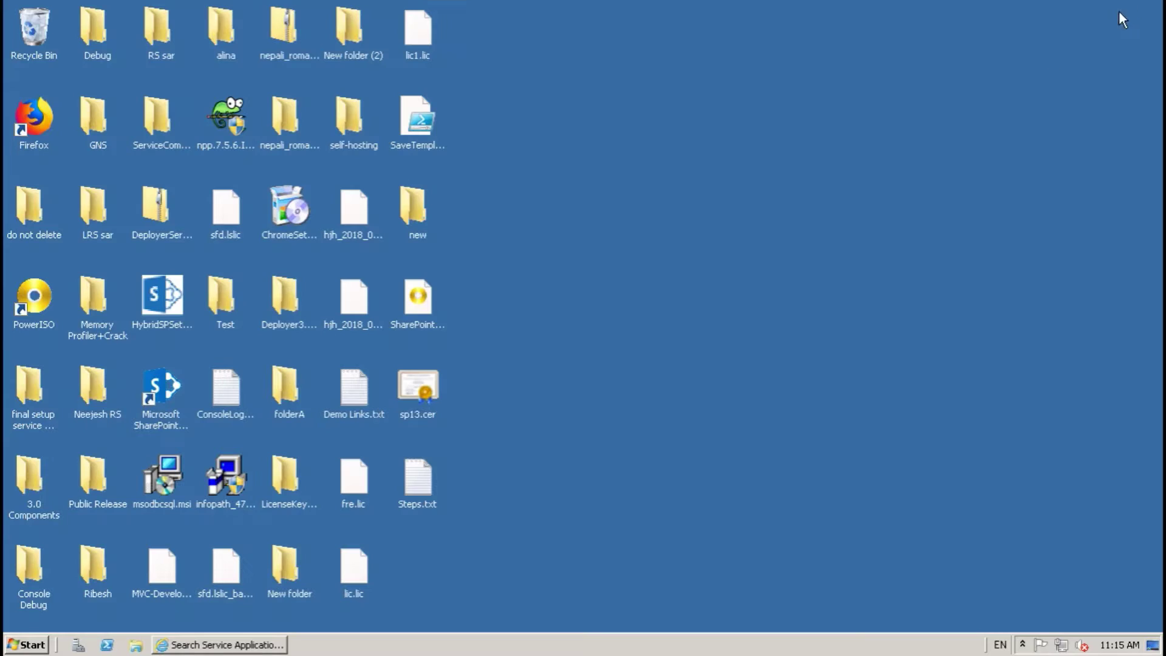
{"action": "double_click", "coordinate": [423, 472]}
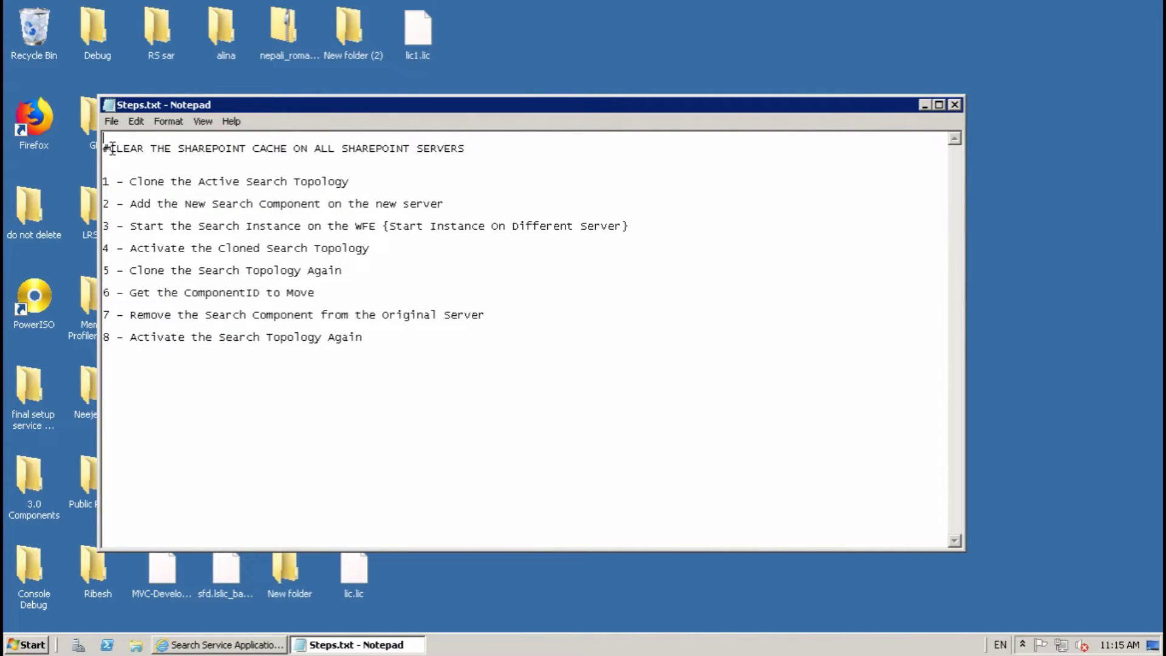
{"action": "left_click_drag", "start_coordinate": [110, 146], "coordinate": [123, 143]}
{"action": "key", "text": "Left"}
{"action": "key", "text": "shift+Down"}
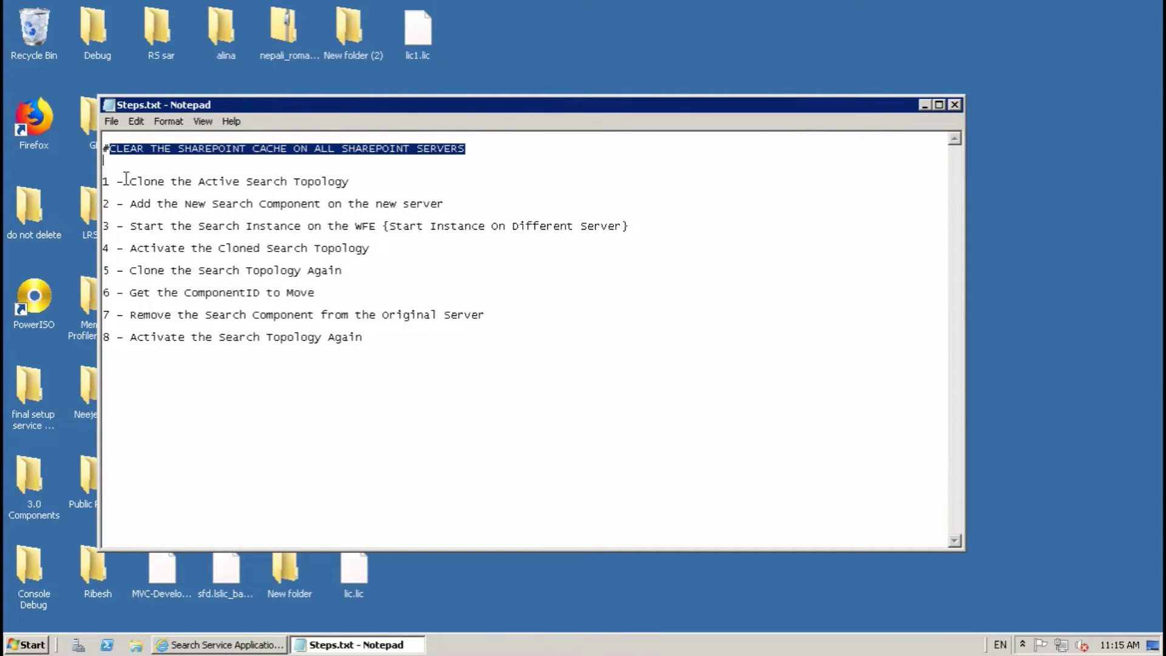
{"action": "left_click_drag", "start_coordinate": [125, 182], "coordinate": [182, 331]}
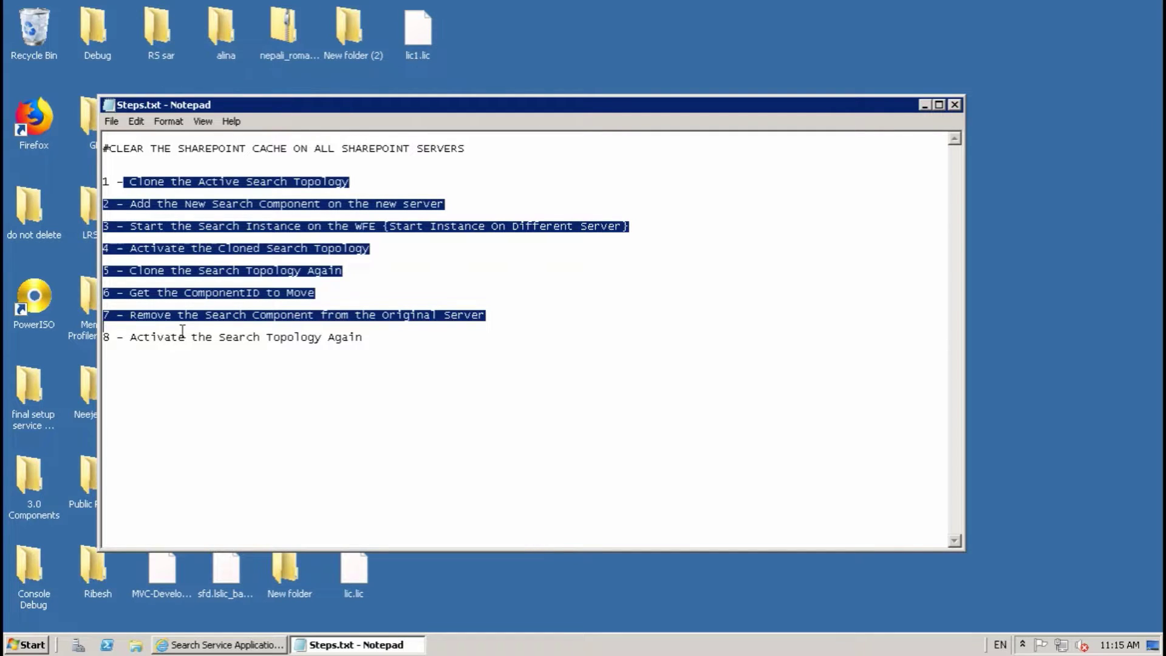
{"action": "left_click", "coordinate": [828, 454]}
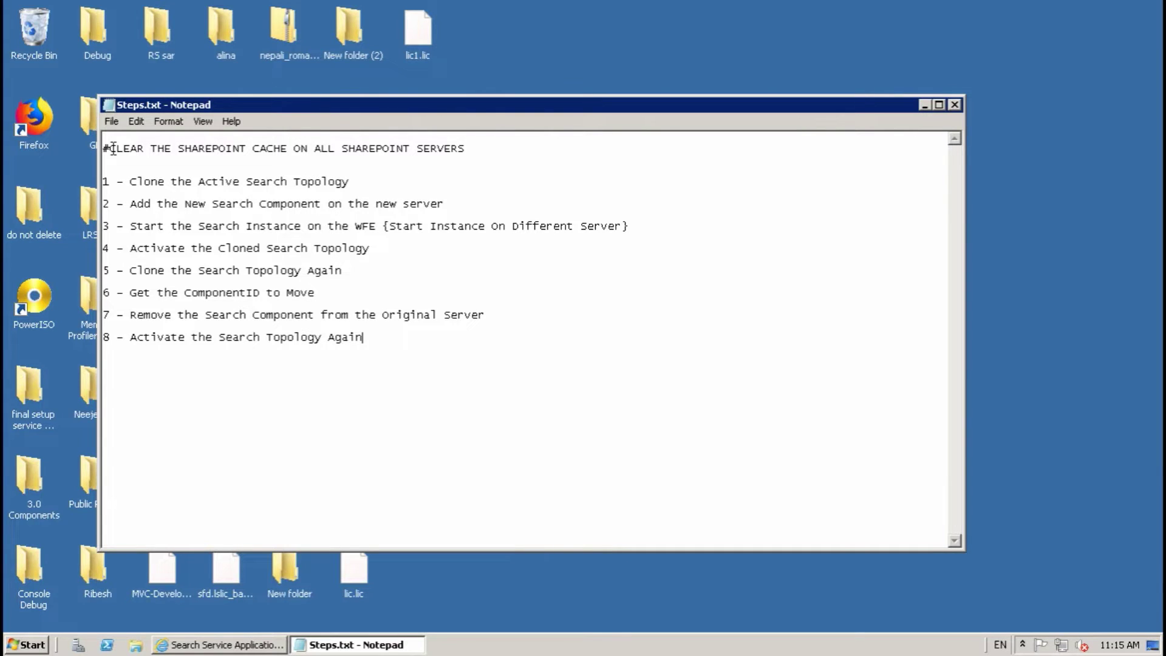
{"action": "left_click", "coordinate": [136, 645]}
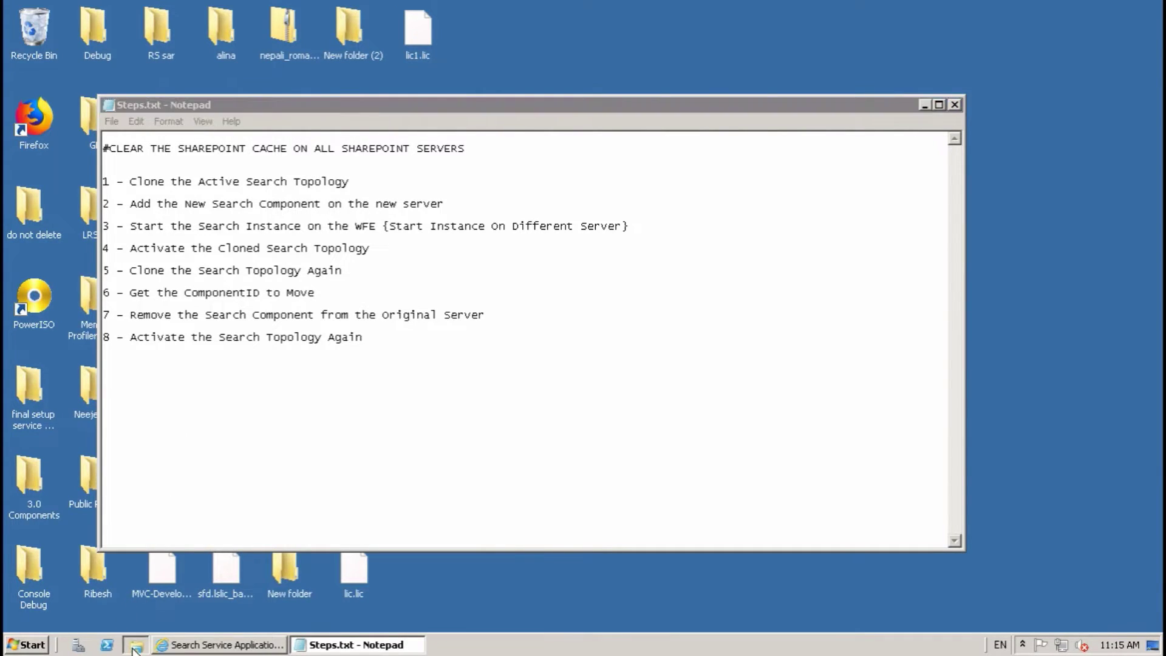
{"action": "left_click", "coordinate": [76, 301]}
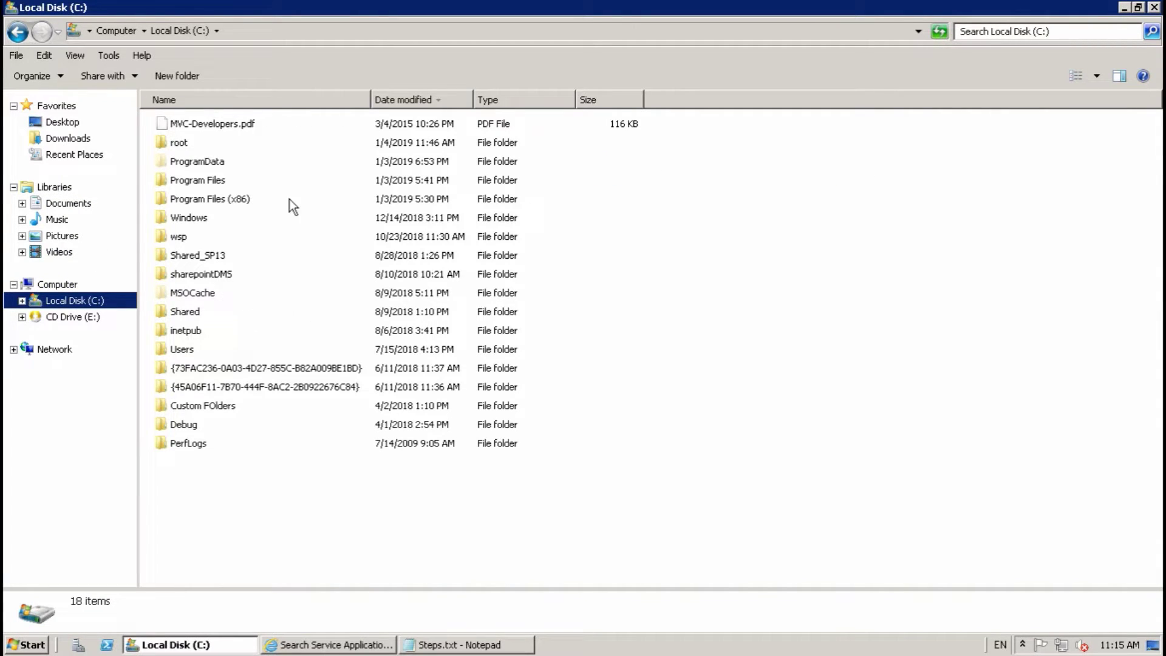
{"action": "double_click", "coordinate": [221, 157]}
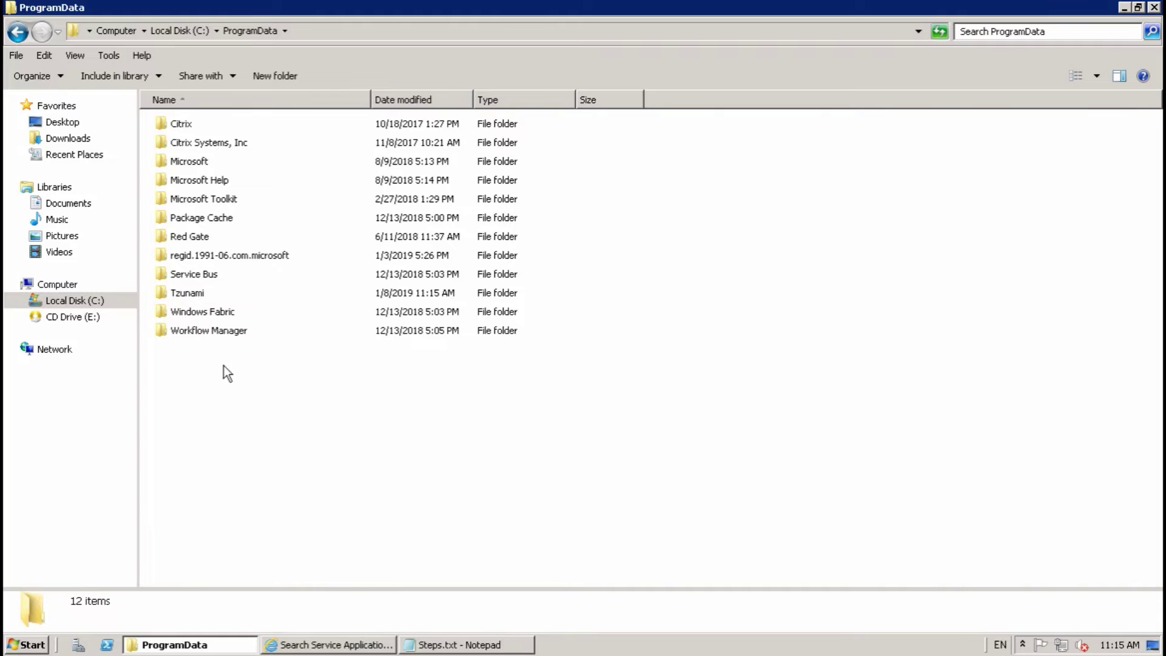
{"action": "double_click", "coordinate": [188, 162]}
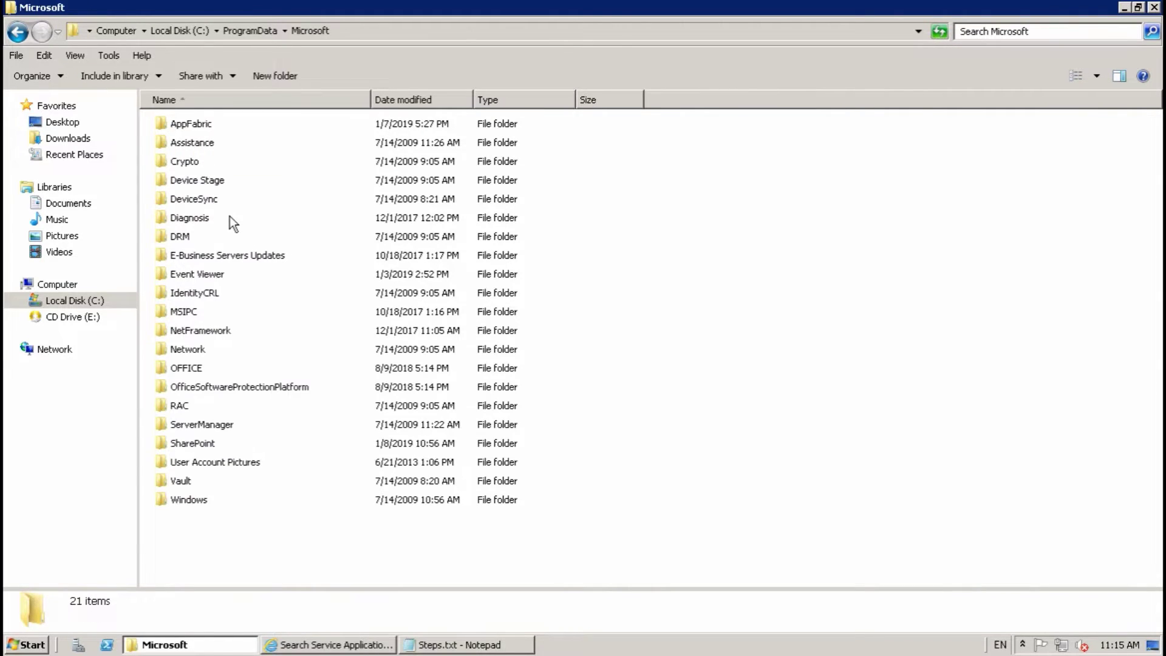
{"action": "double_click", "coordinate": [193, 444]}
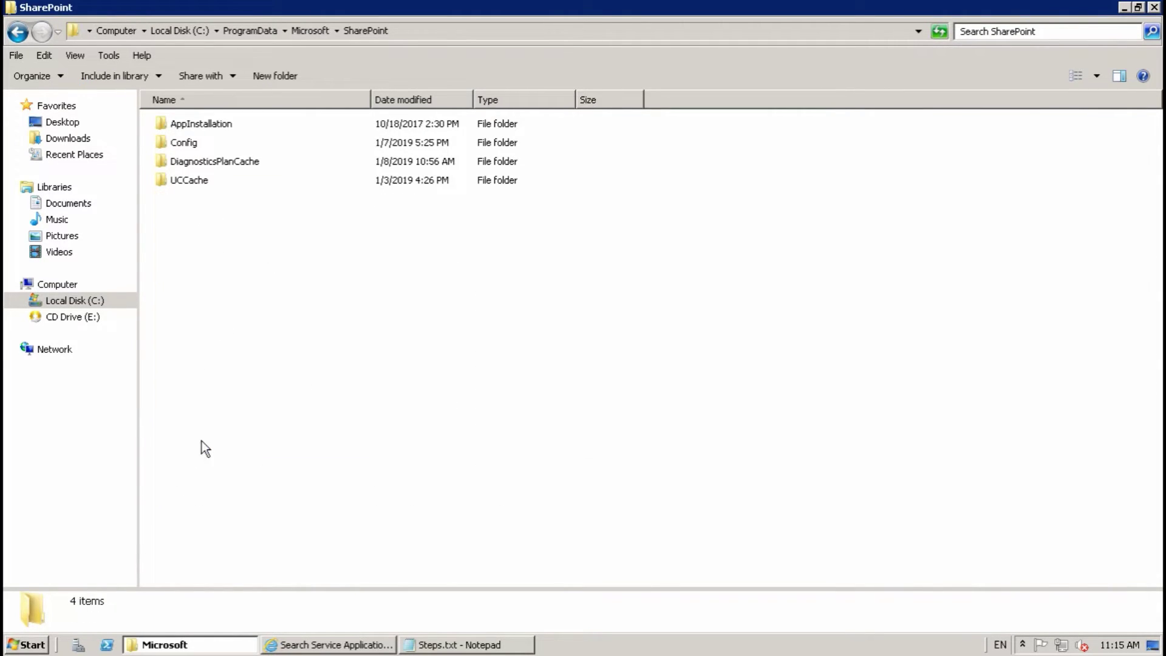
{"action": "double_click", "coordinate": [199, 144]}
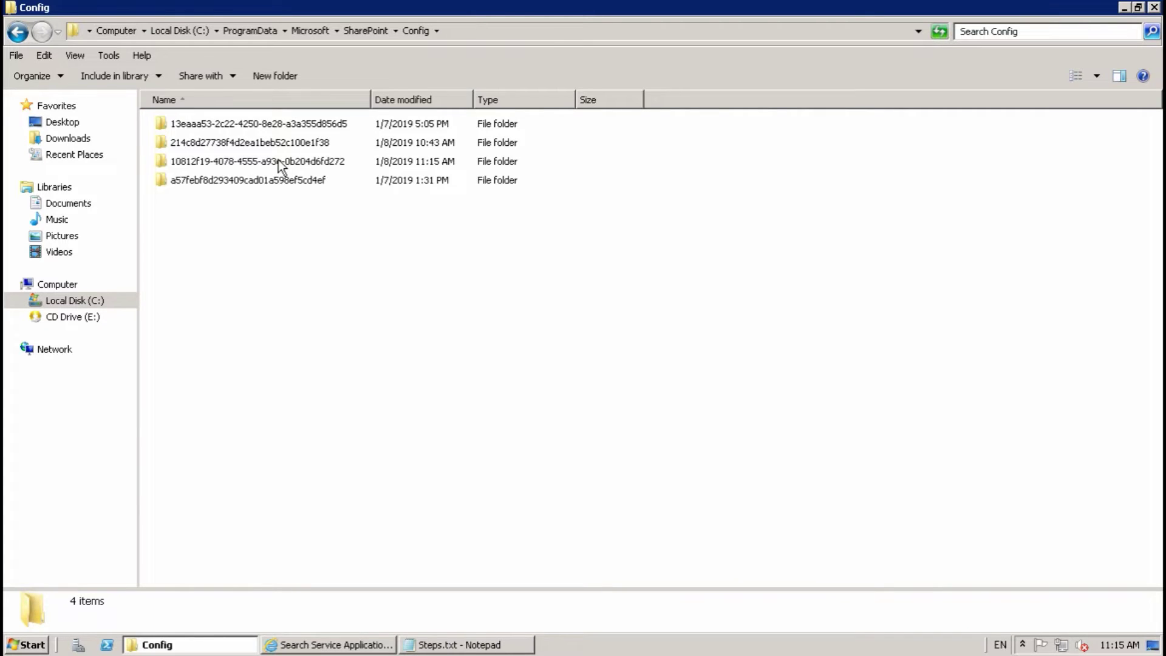
{"action": "left_click", "coordinate": [322, 168]}
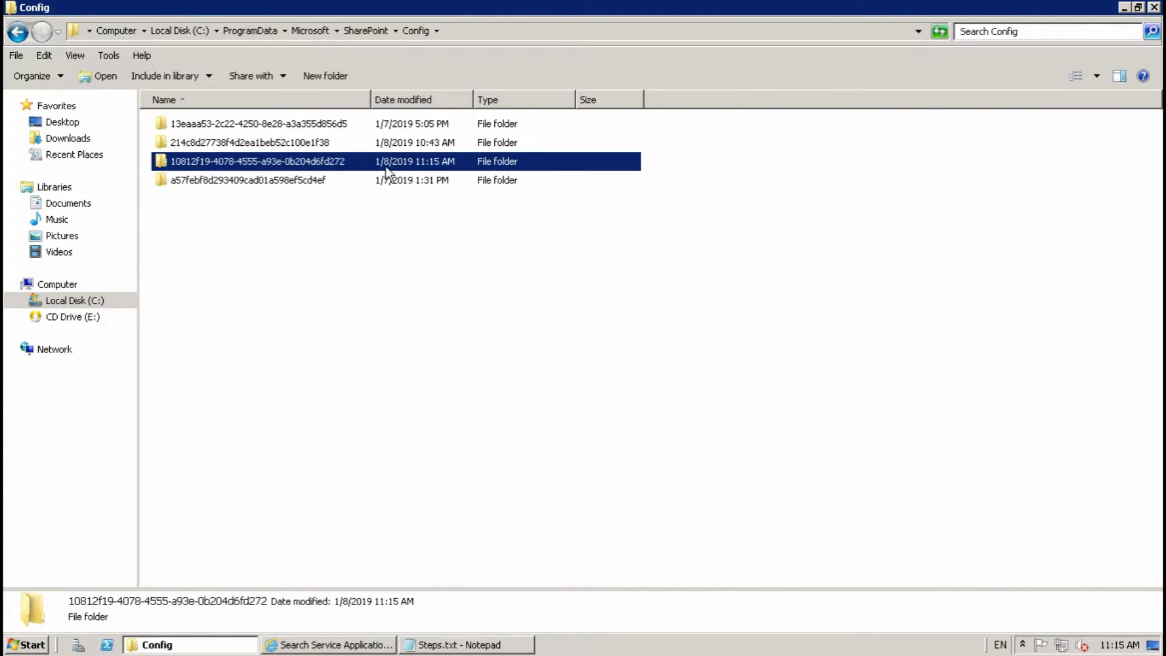
{"action": "double_click", "coordinate": [238, 162]}
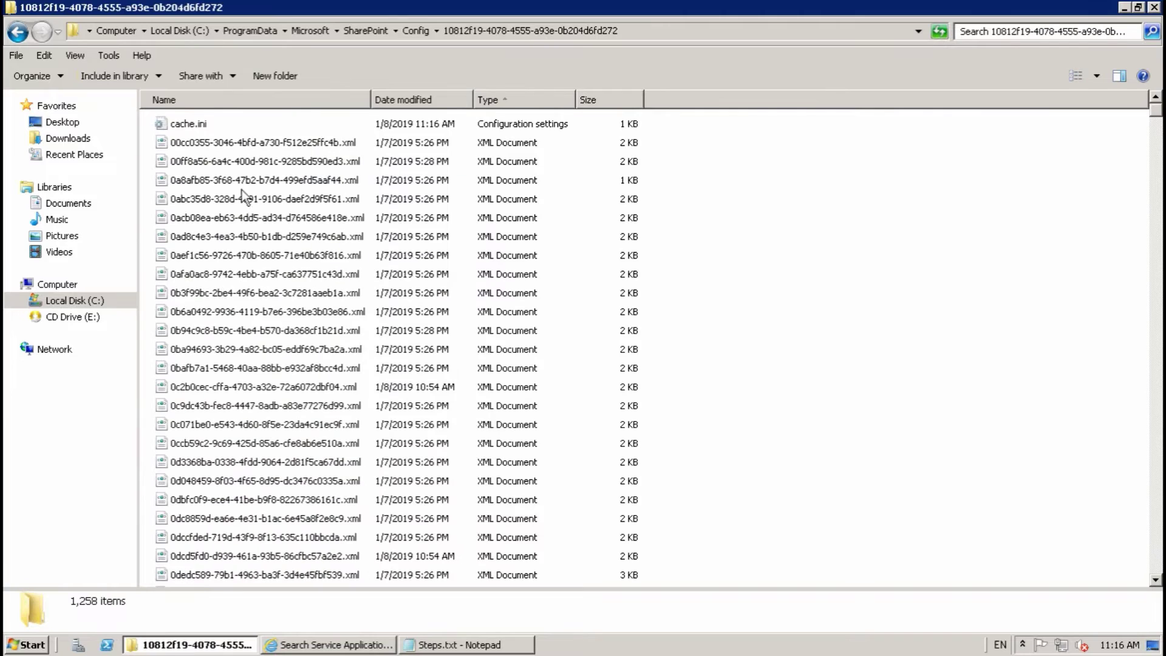
- Make a backup copy of cache.ini in the same configuration cache folder
{"action": "left_click", "coordinate": [202, 127]}
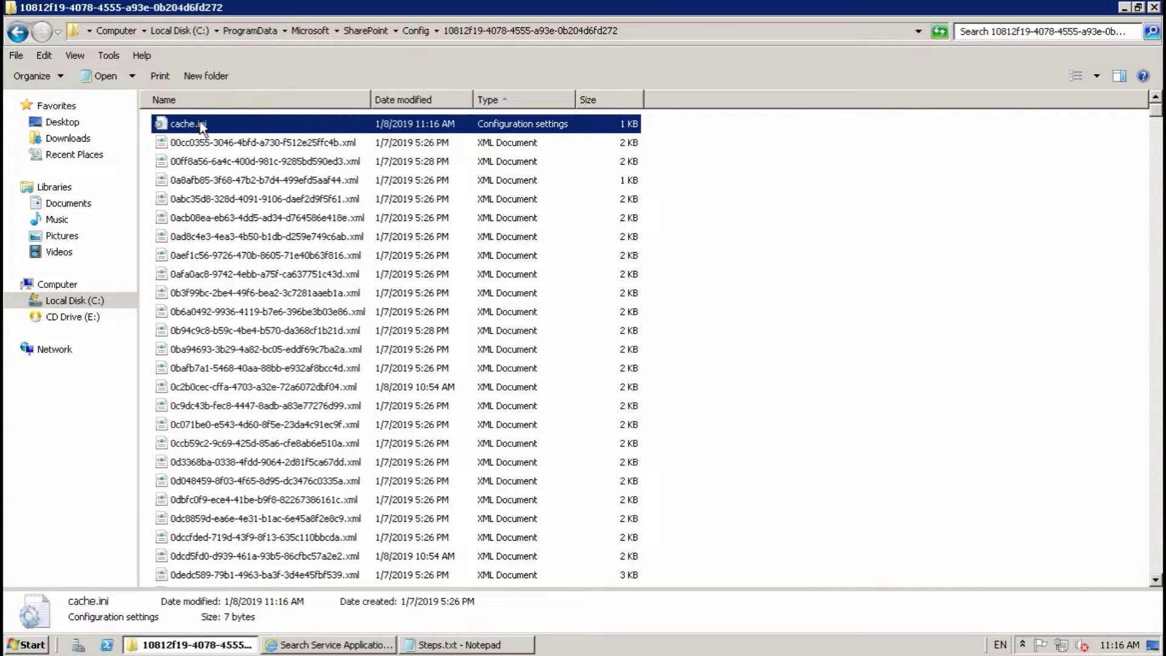
{"action": "key", "text": "ctrl+v"}
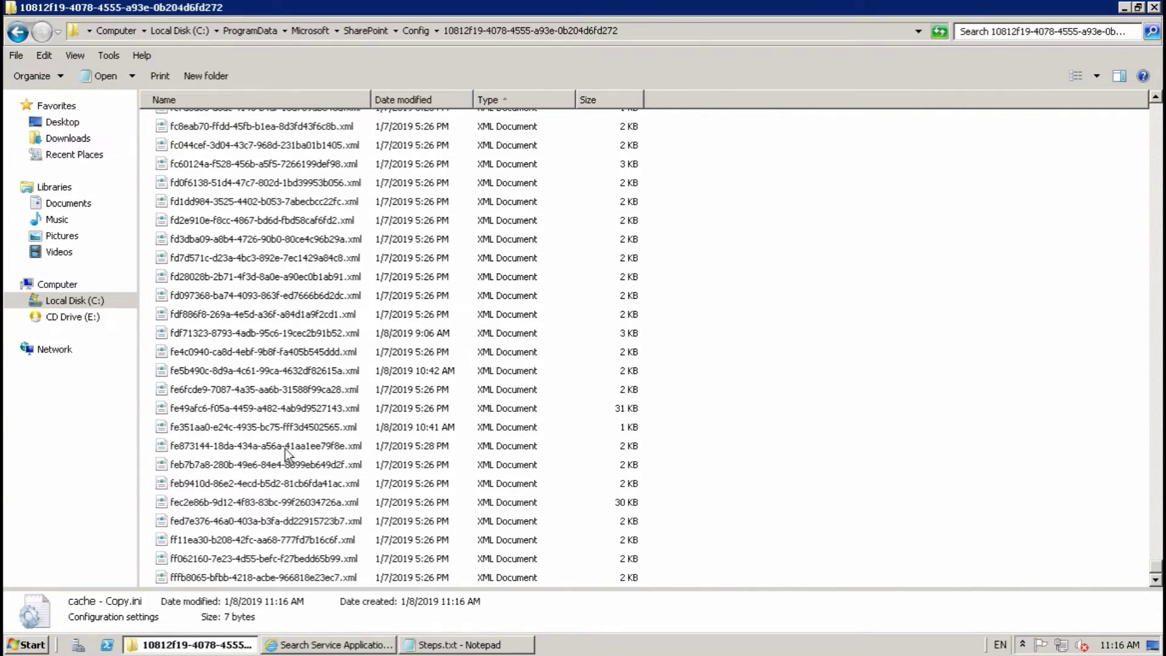
{"action": "scroll", "coordinate": [422, 477], "scroll_direction": "up", "scroll_amount": 20}
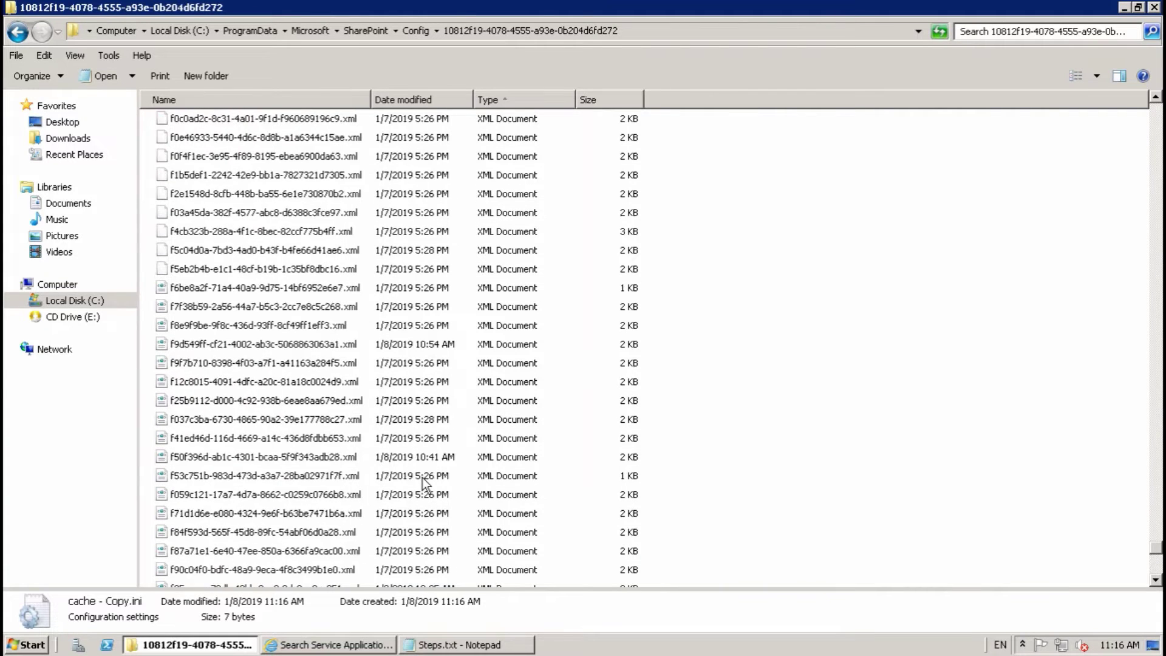
- Open the Windows Services console, widen the service name column, and stop the SharePoint Timer Service
{"action": "left_click", "coordinate": [30, 645]}
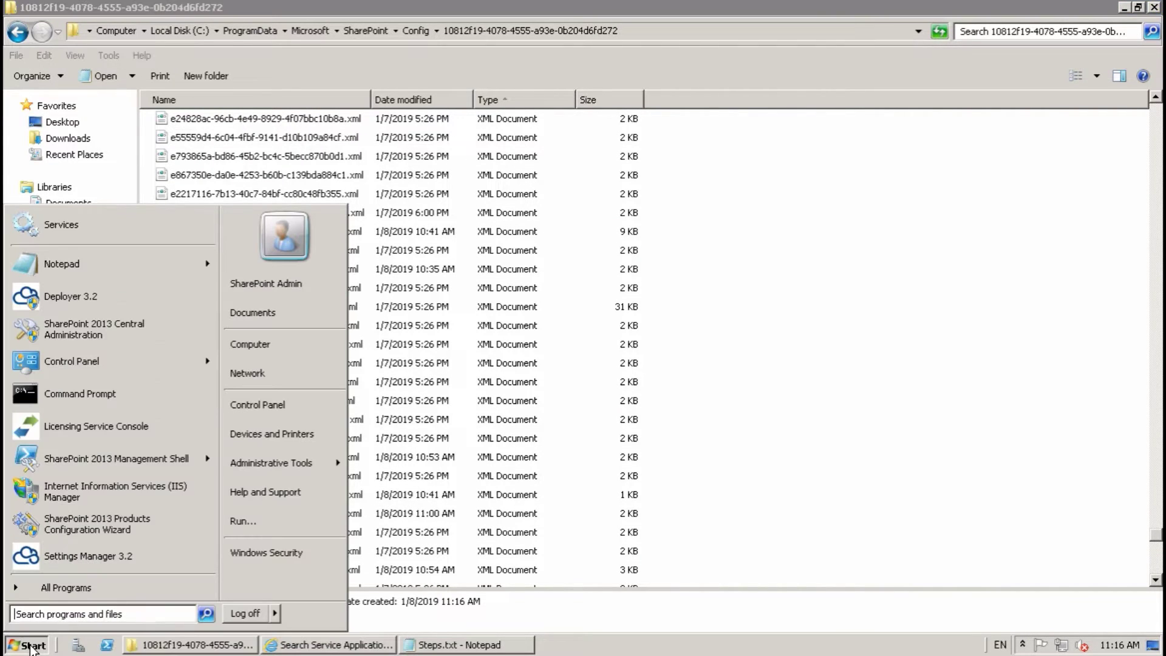
{"action": "left_click", "coordinate": [95, 233]}
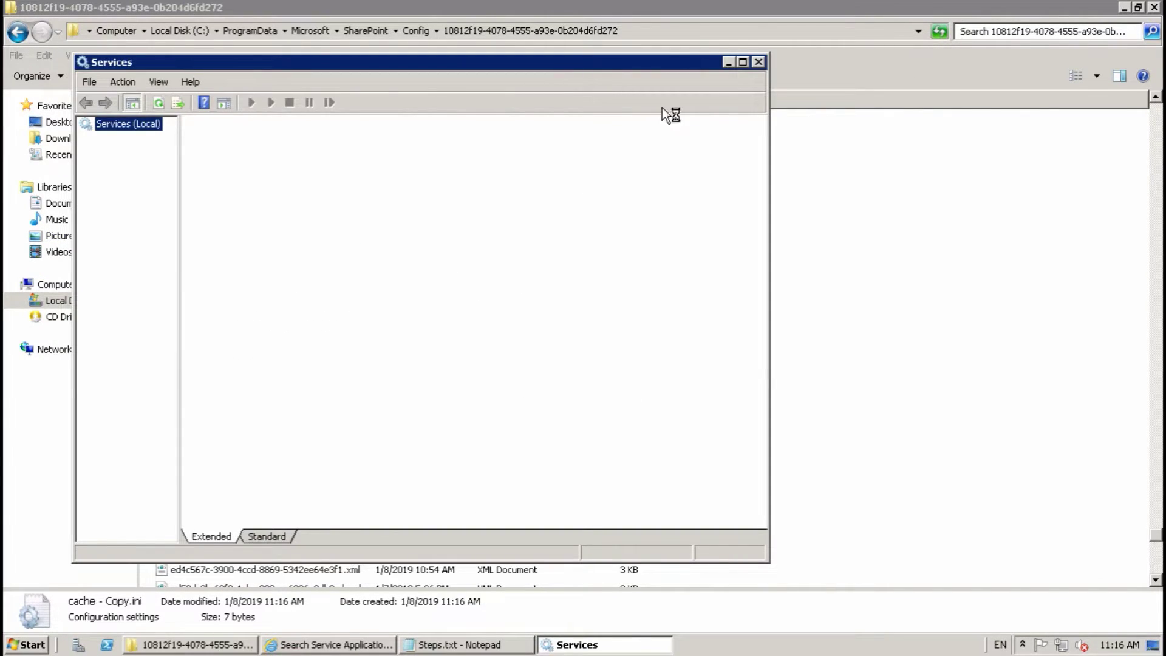
{"action": "left_click", "coordinate": [742, 61]}
{"action": "left_click", "coordinate": [362, 352]}
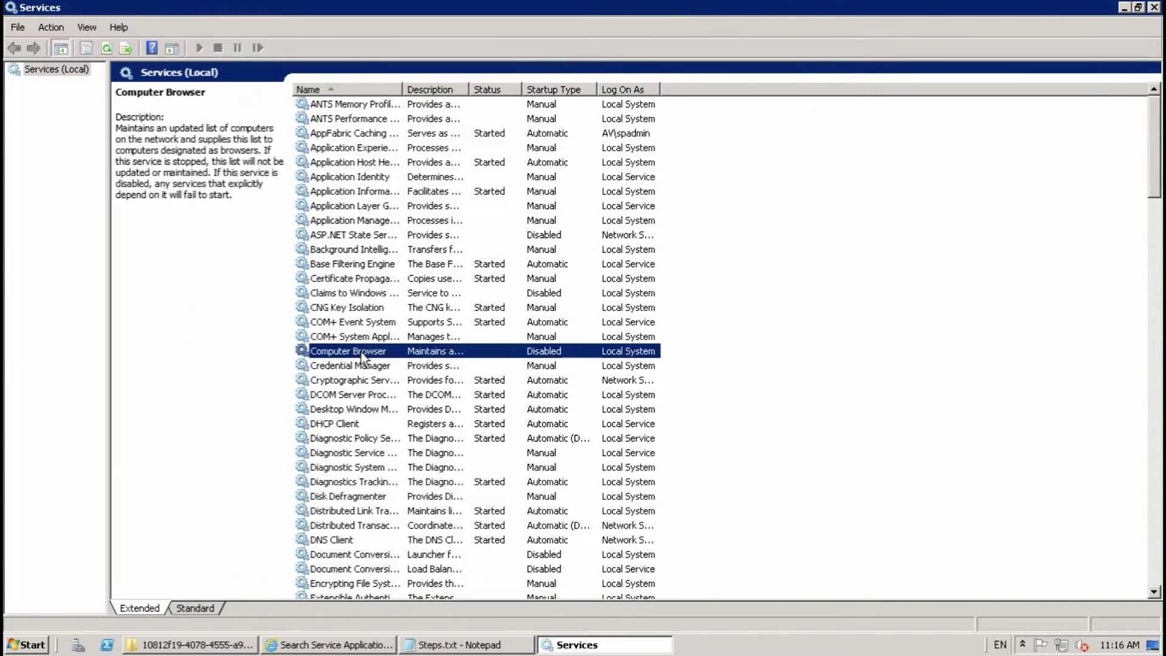
{"action": "left_click_drag", "start_coordinate": [402, 90], "coordinate": [511, 92]}
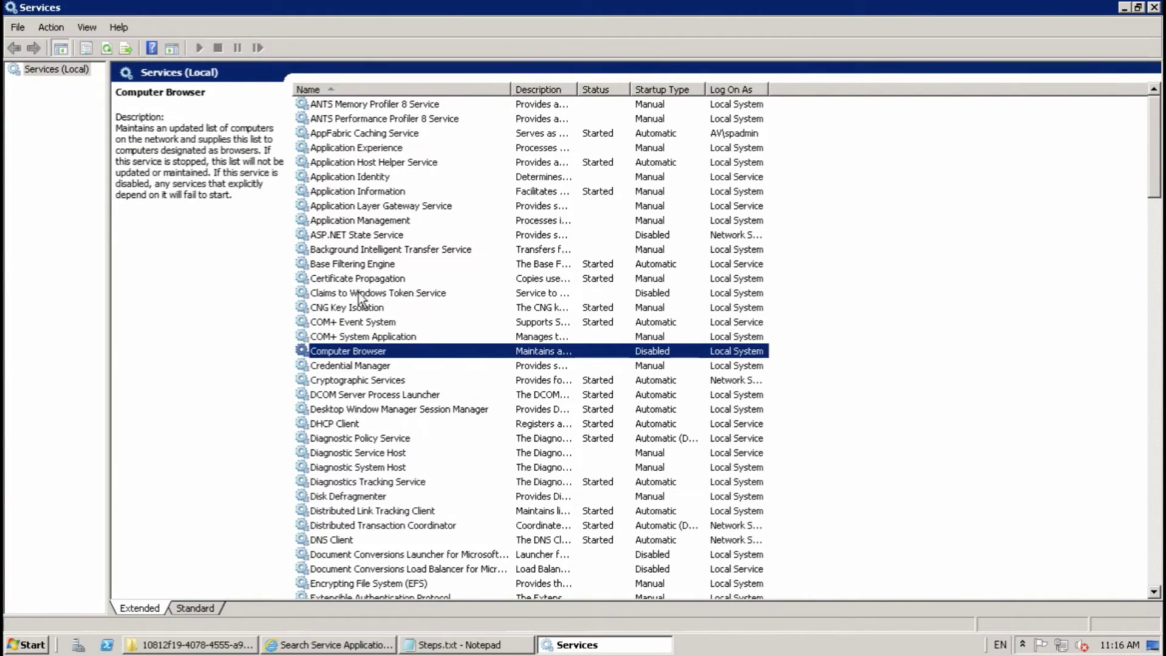
{"action": "key", "text": "s"}
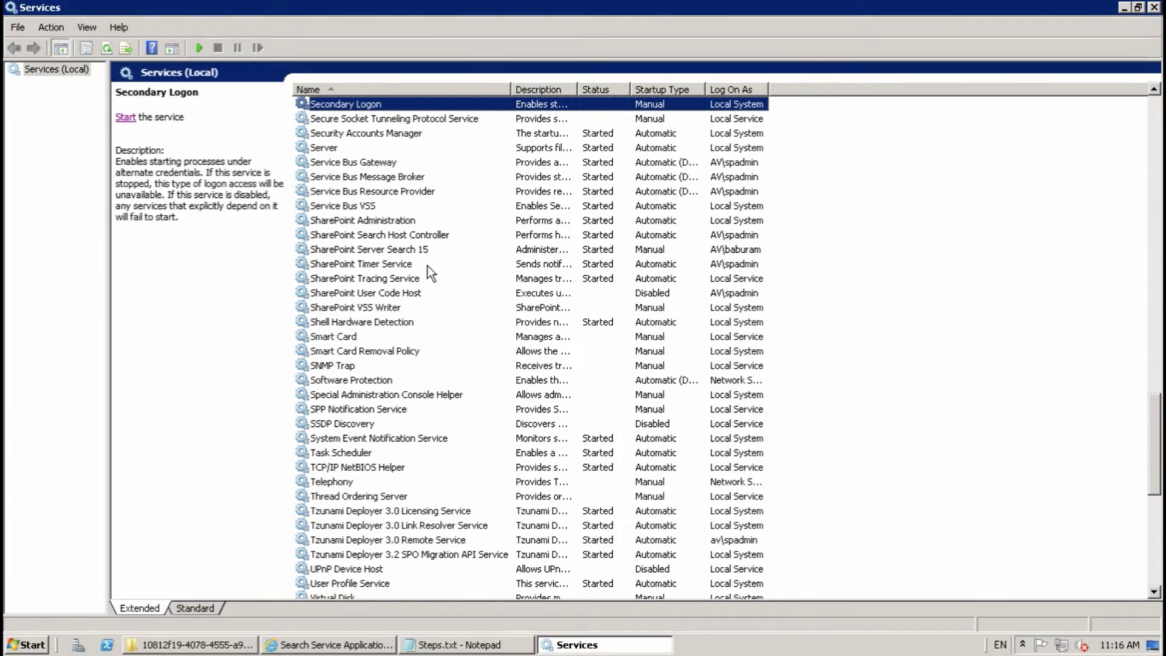
{"action": "left_click", "coordinate": [403, 263]}
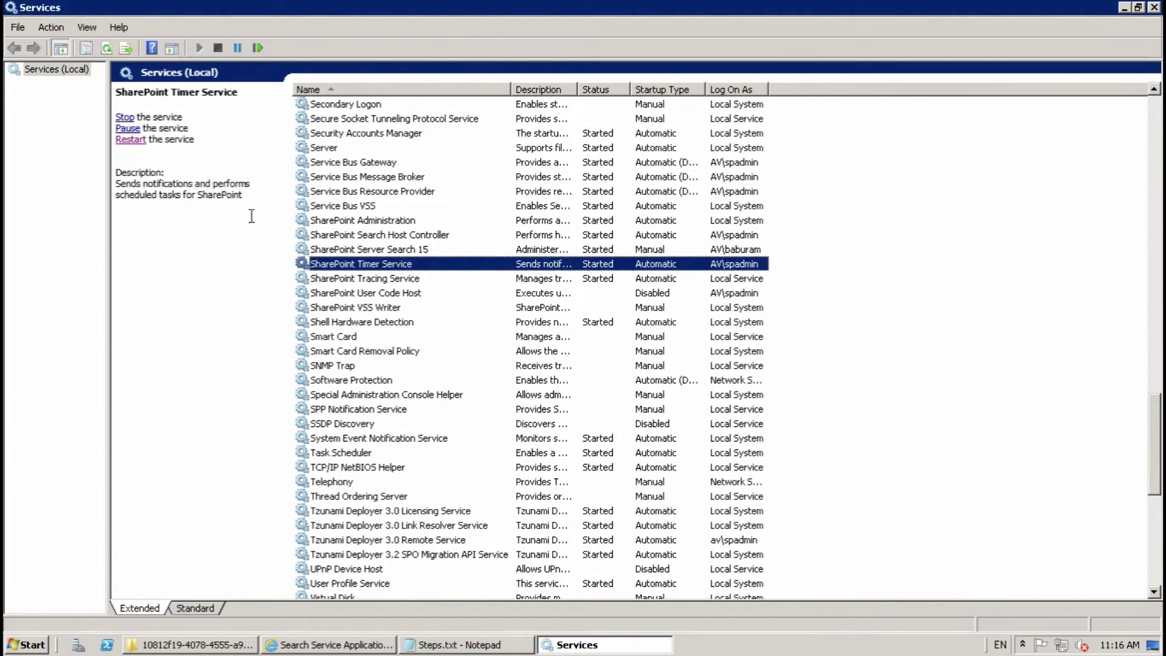
{"action": "left_click", "coordinate": [125, 119]}
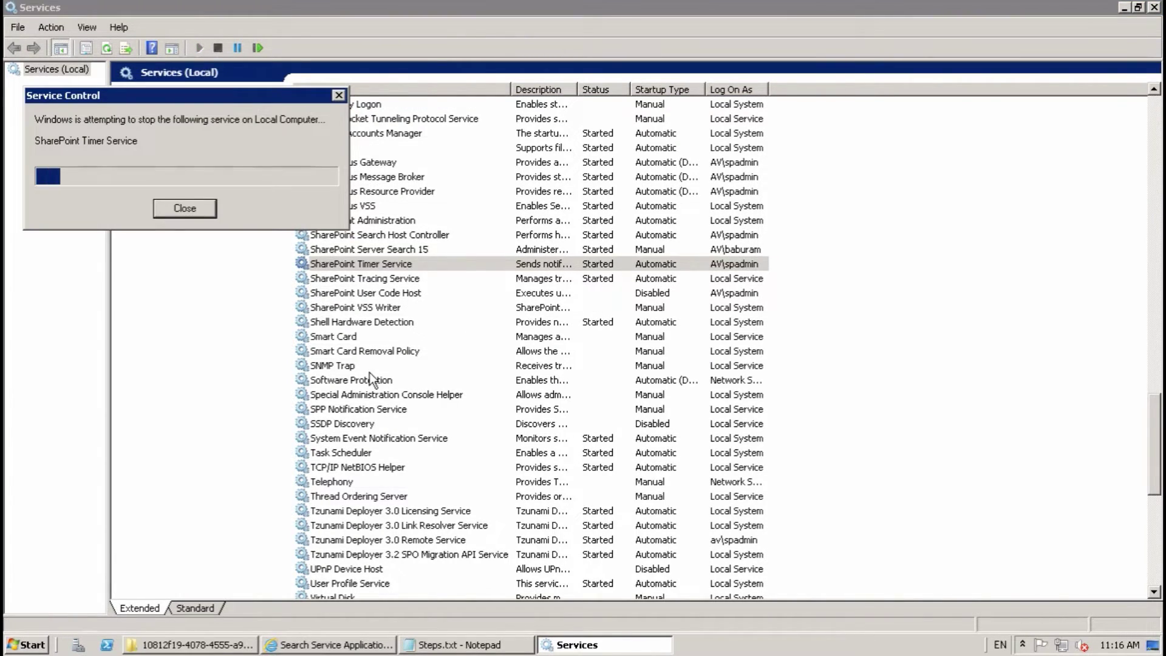
- Return to the configuration cache folder and sort its files by type in ascending order, with the .ini files listed first
{"action": "left_click", "coordinate": [223, 644]}
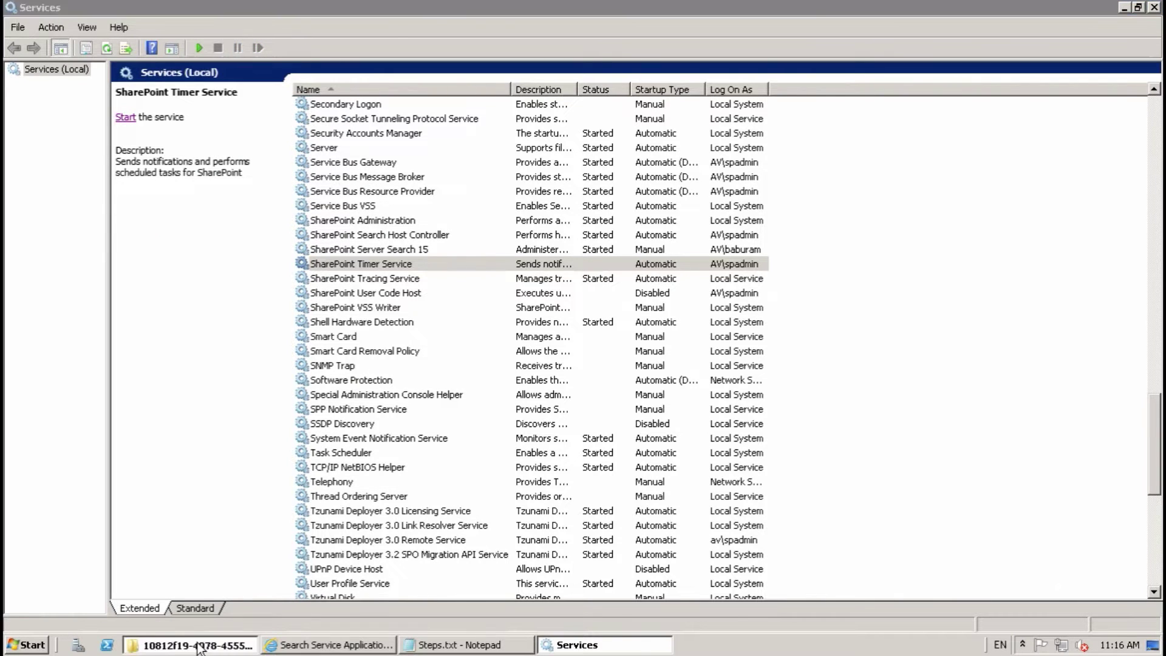
{"action": "scroll", "coordinate": [308, 290], "scroll_direction": "up", "scroll_amount": 15}
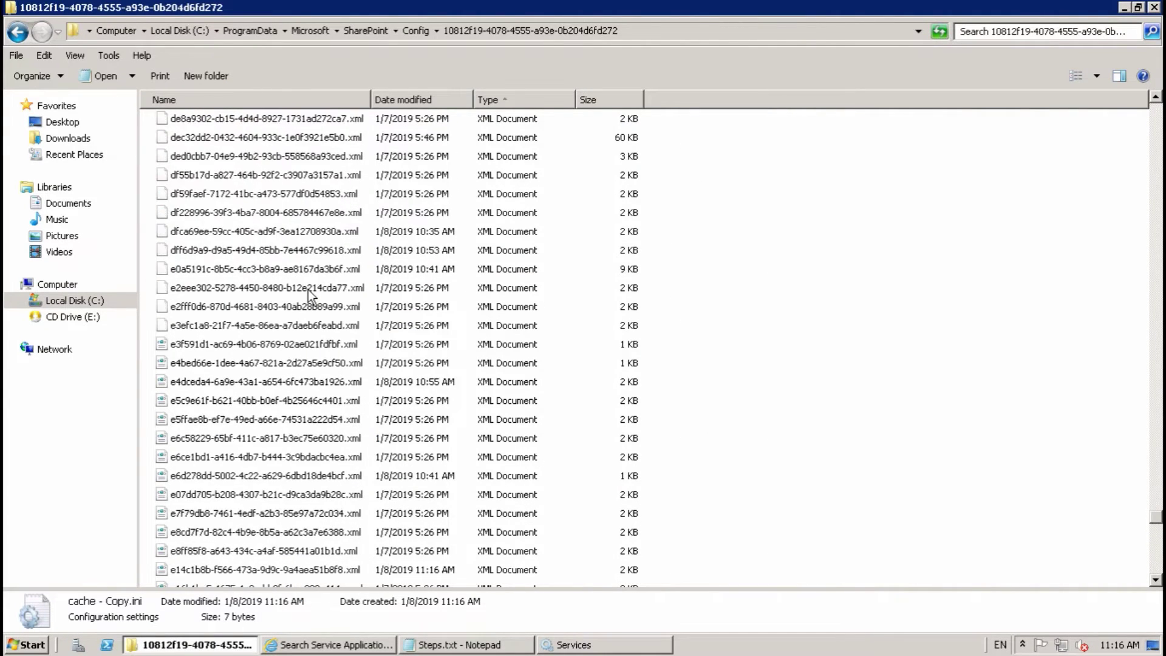
{"action": "scroll", "coordinate": [307, 290], "scroll_direction": "up", "scroll_amount": 20}
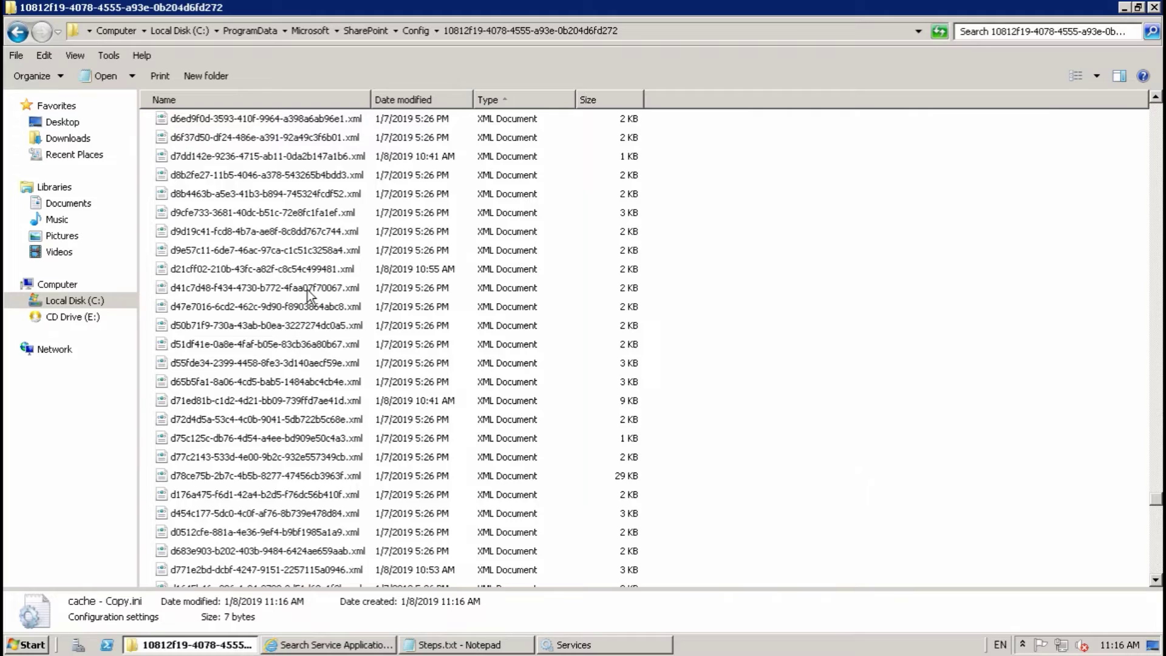
{"action": "left_click", "coordinate": [510, 100]}
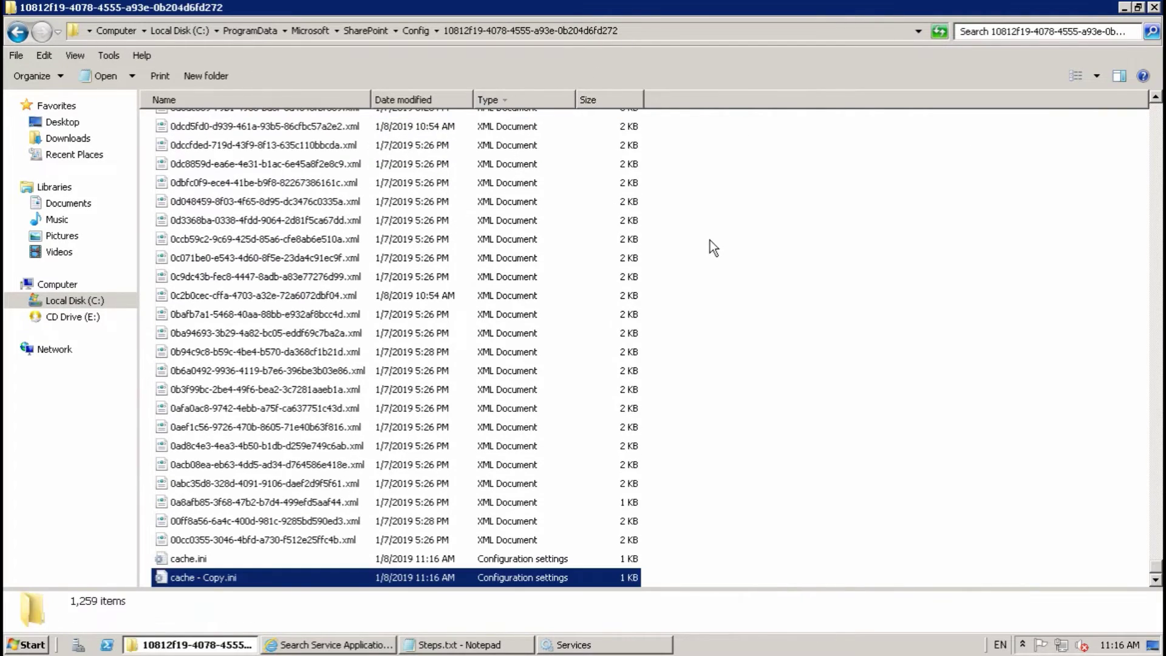
{"action": "scroll", "coordinate": [709, 240], "scroll_direction": "up", "scroll_amount": 10}
{"action": "left_click_drag", "start_coordinate": [1156, 555], "coordinate": [1140, 88]}
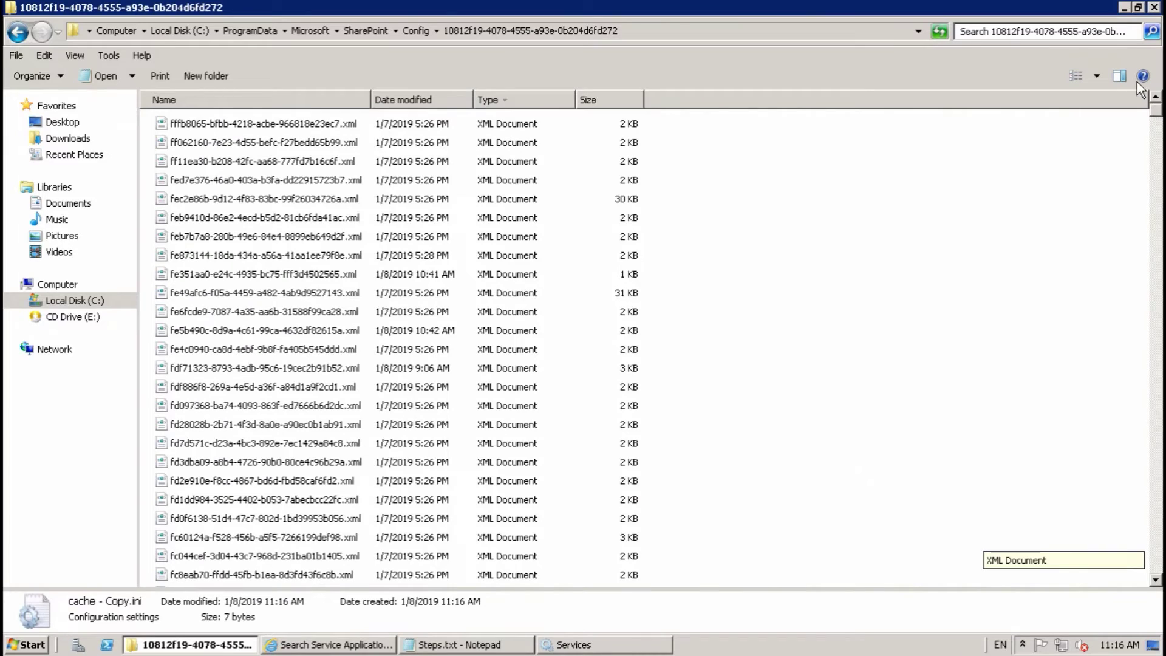
{"action": "left_click", "coordinate": [503, 100]}
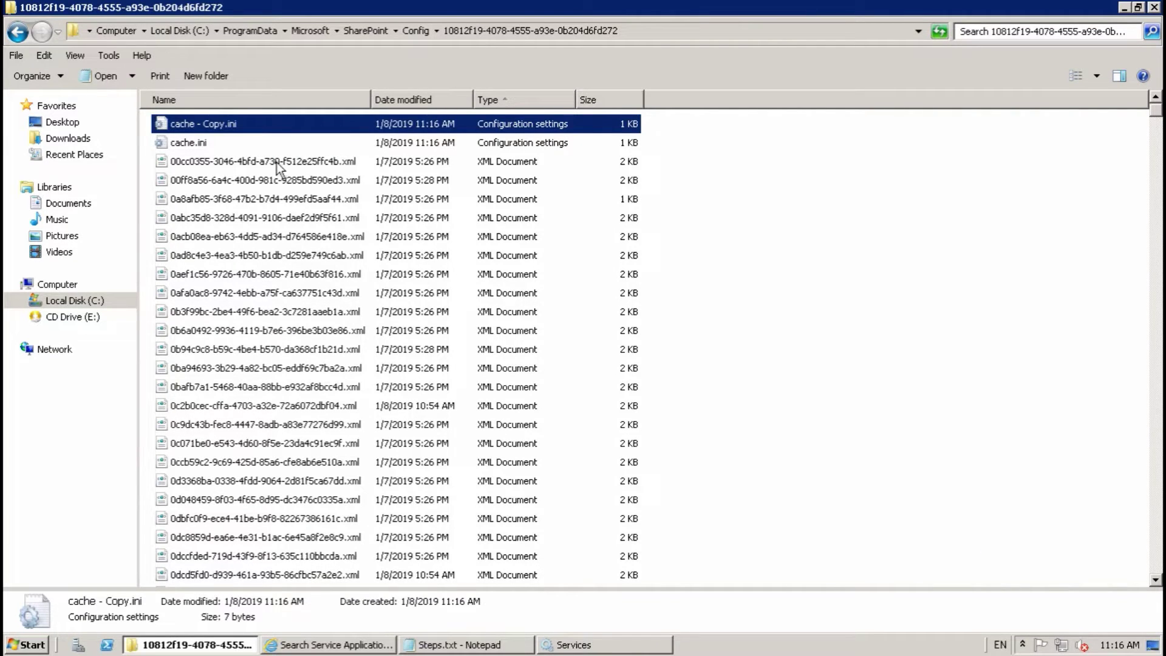
- Delete all XML files from the configuration cache folder, keeping cache.ini and its backup copy
{"action": "key", "text": "ctrl+a"}
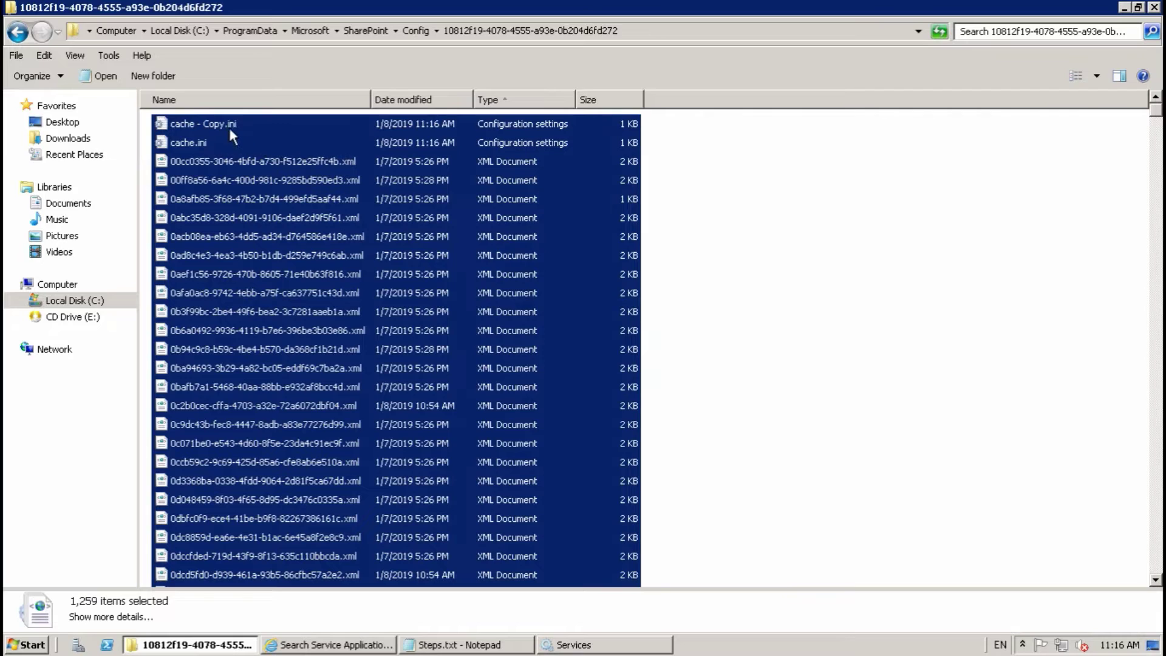
{"action": "left_click", "coordinate": [228, 124], "text": "ctrl"}
{"action": "left_click", "coordinate": [177, 144], "text": "ctrl"}
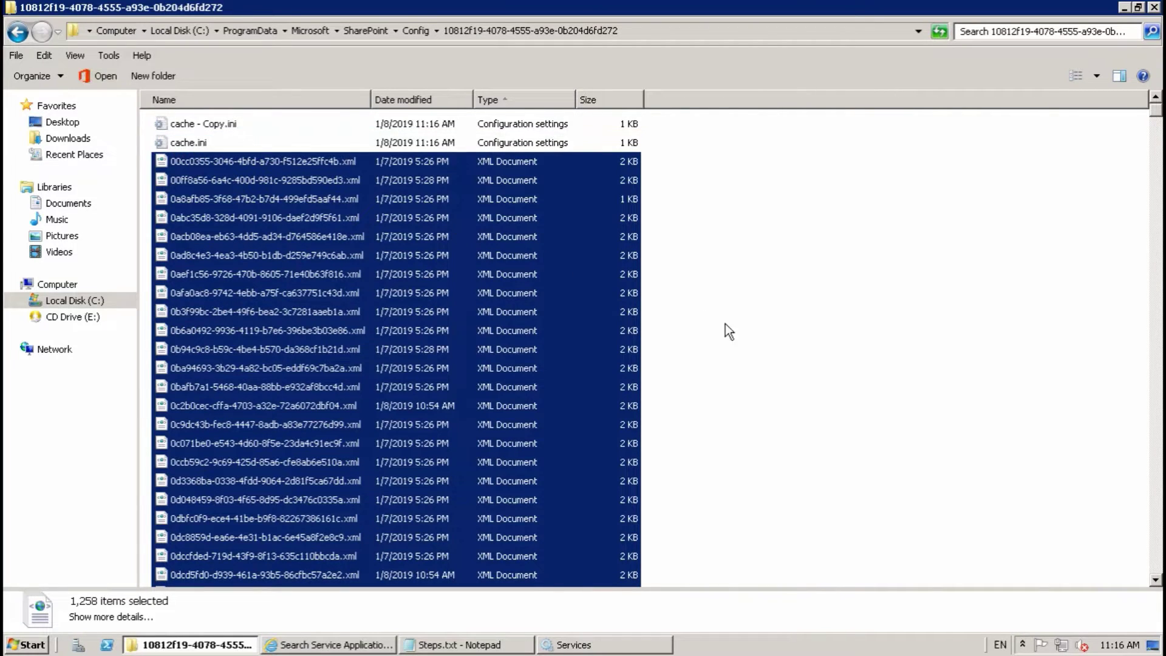
{"action": "key", "text": "Delete"}
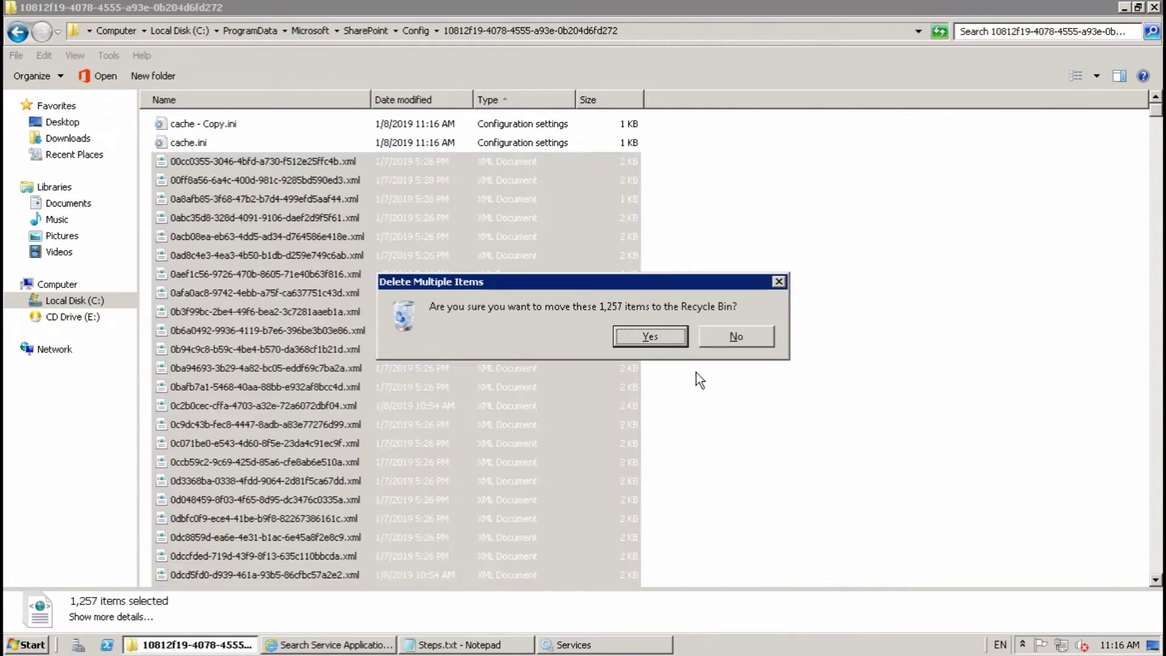
{"action": "left_click", "coordinate": [648, 337]}
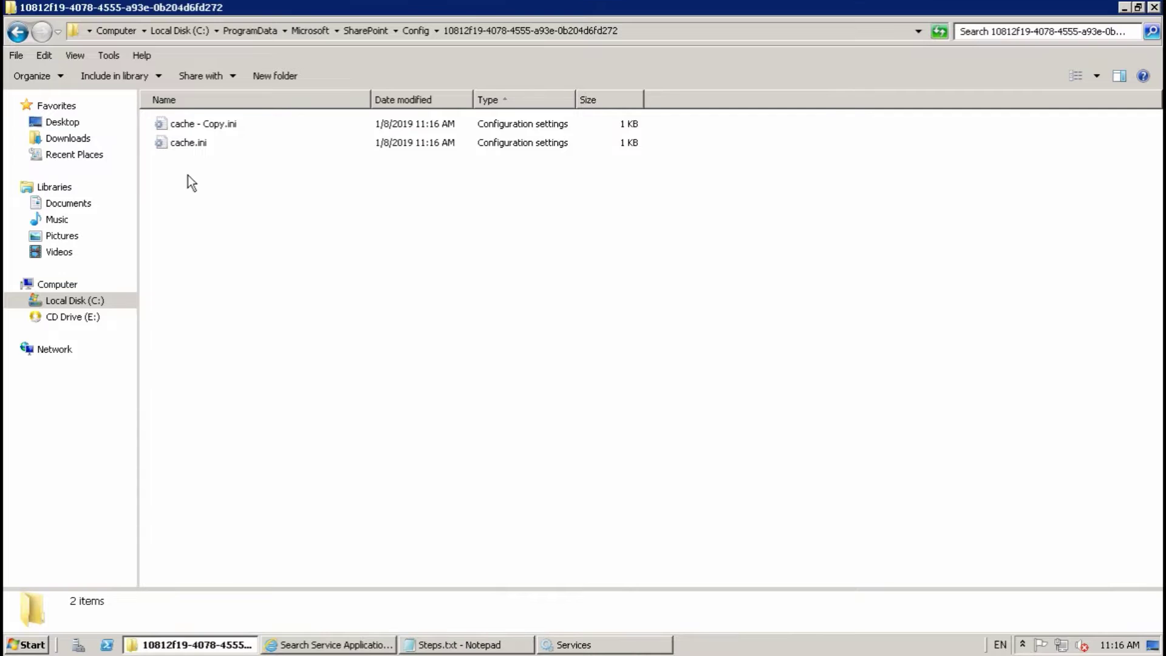
- Replace the contents of cache.ini with 1, save it, and reopen the file briefly to check the saved value
{"action": "double_click", "coordinate": [191, 143]}
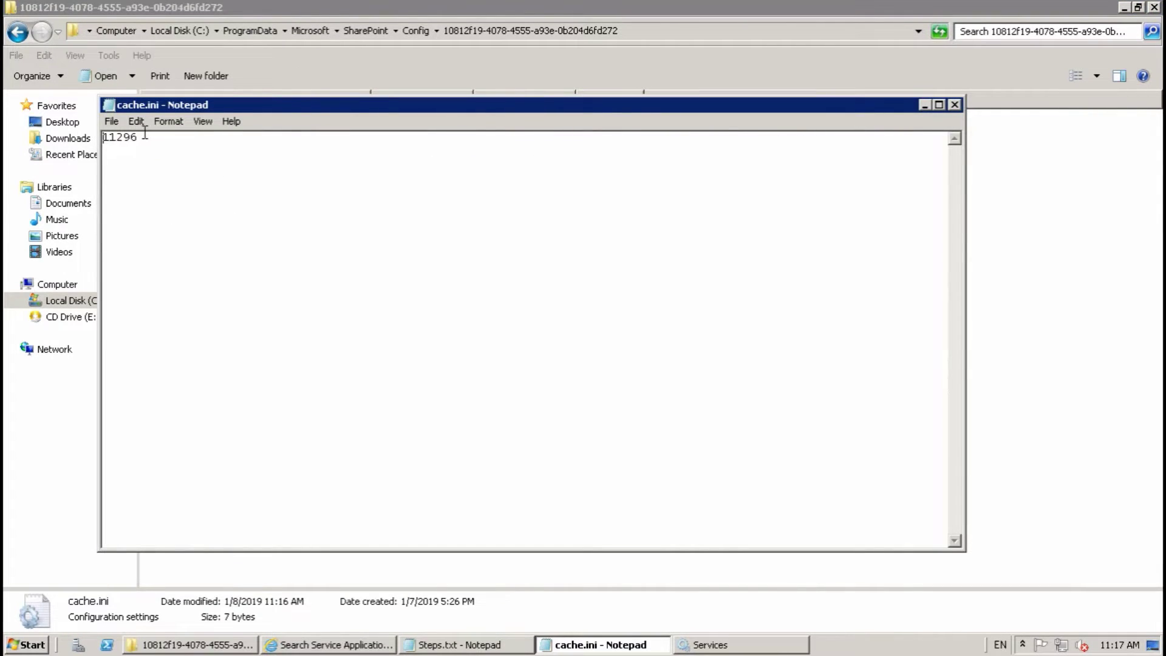
{"action": "left_click_drag", "start_coordinate": [142, 137], "coordinate": [85, 127]}
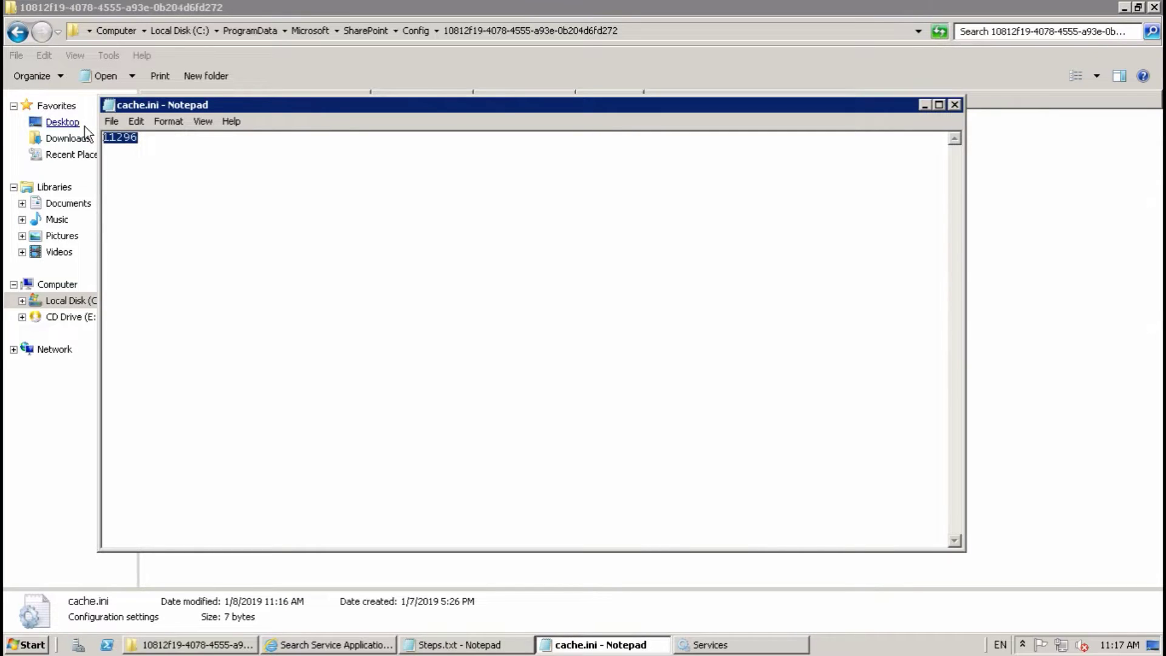
{"action": "type", "text": "1"}
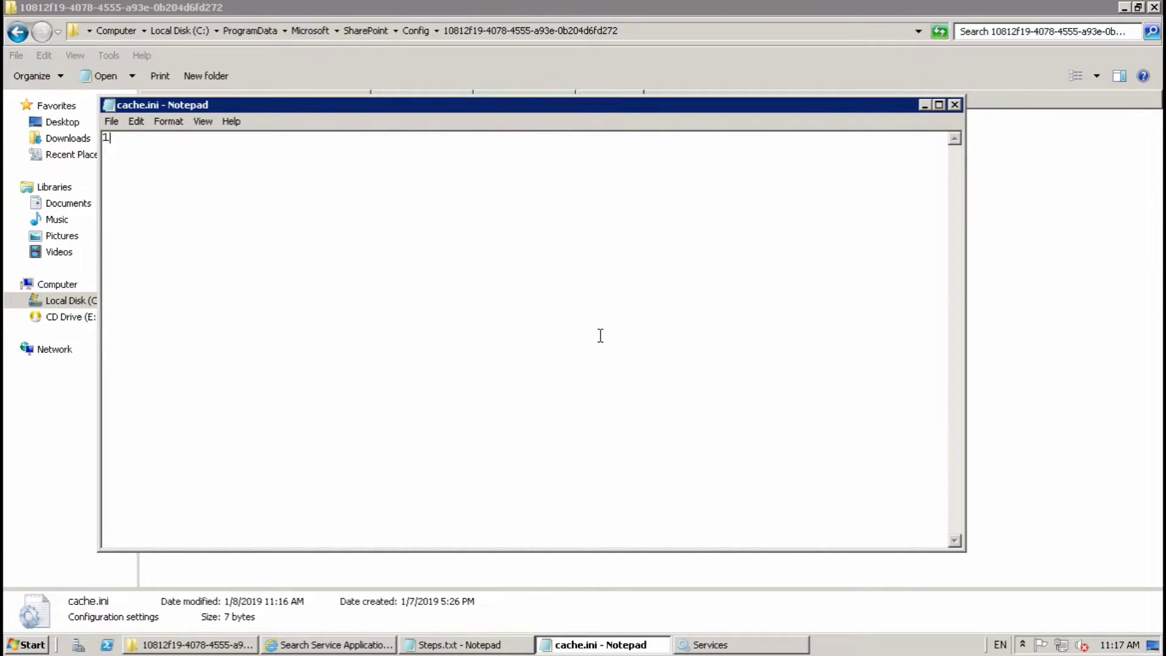
{"action": "key", "text": "ctrl+s"}
{"action": "left_click", "coordinate": [956, 106]}
{"action": "double_click", "coordinate": [249, 147]}
{"action": "left_click", "coordinate": [956, 105]}
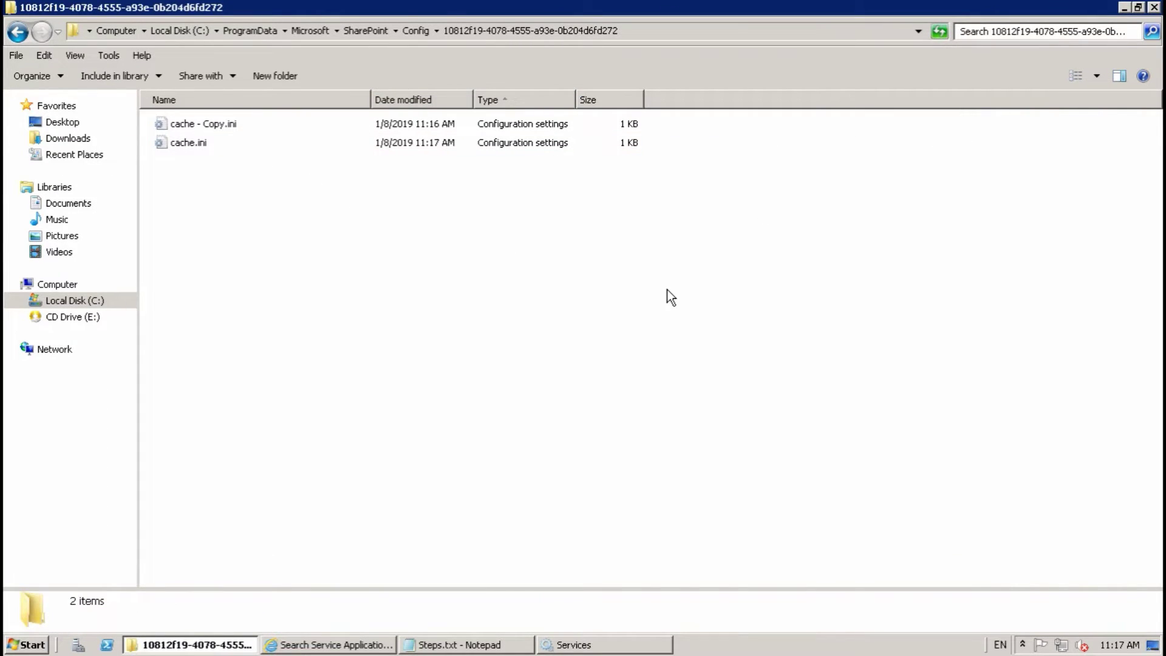
- Start the SharePoint Timer Service in the Services console and return to the configuration cache folder
{"action": "left_click", "coordinate": [576, 647]}
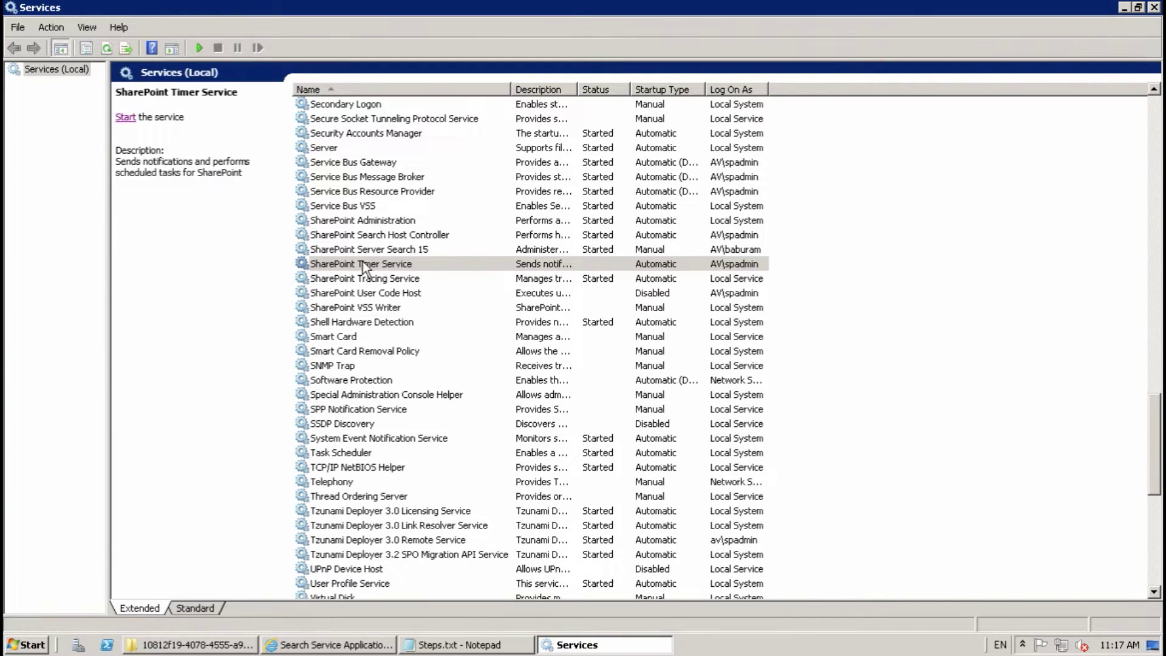
{"action": "left_click", "coordinate": [125, 117]}
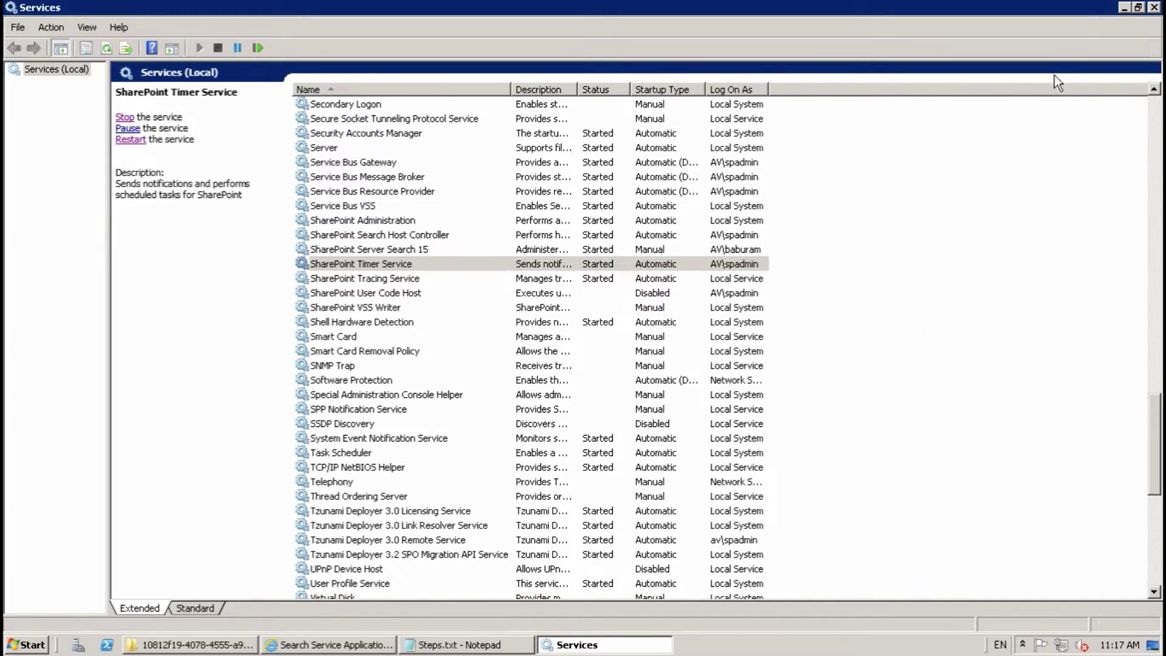
{"action": "left_click", "coordinate": [1125, 8]}
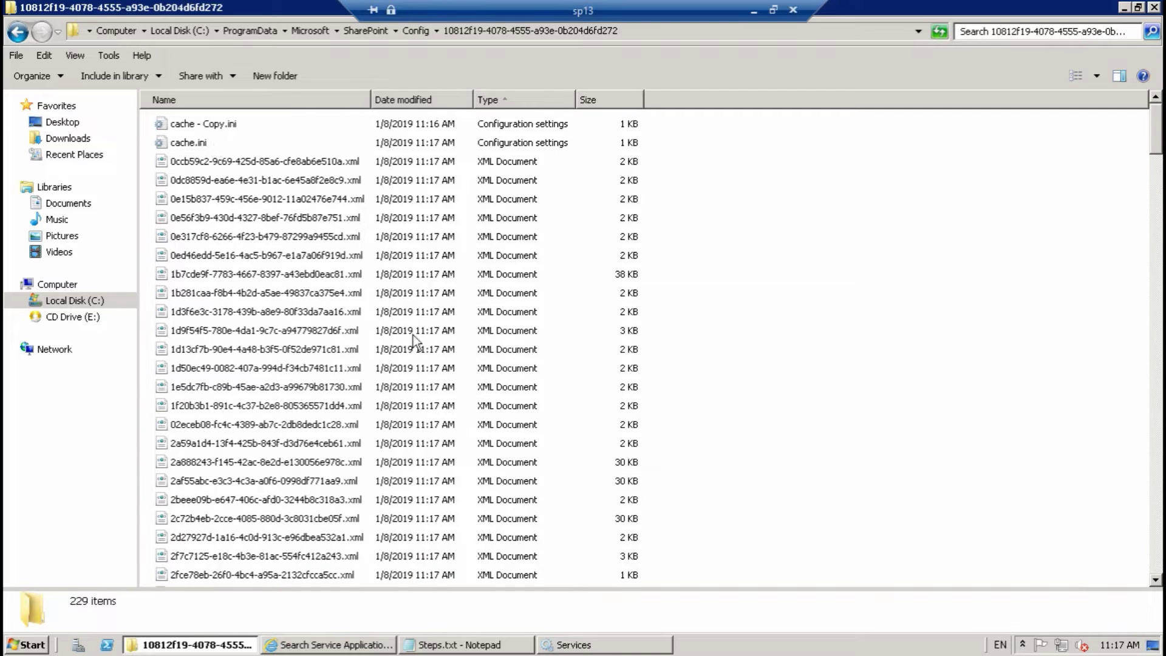
- Examine the configuration cache folder for regenerated XML files and check the value stored in cache.ini
{"action": "scroll", "coordinate": [754, 512], "scroll_direction": "down", "scroll_amount": 6}
{"action": "scroll", "coordinate": [754, 512], "scroll_direction": "up", "scroll_amount": 5}
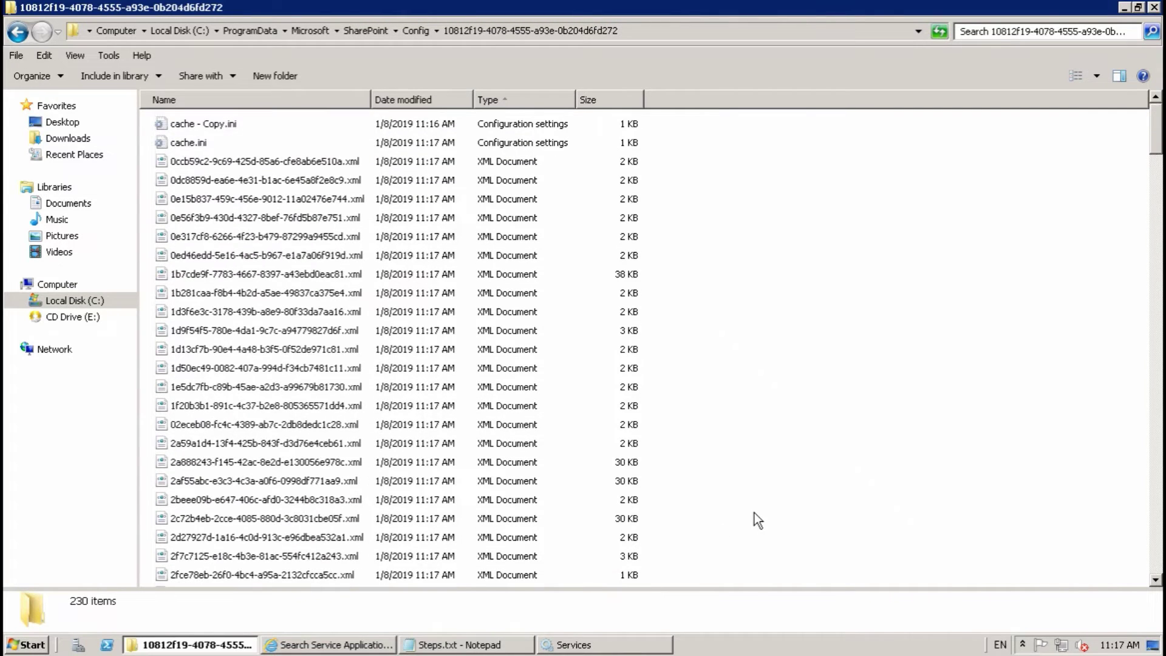
{"action": "double_click", "coordinate": [203, 141]}
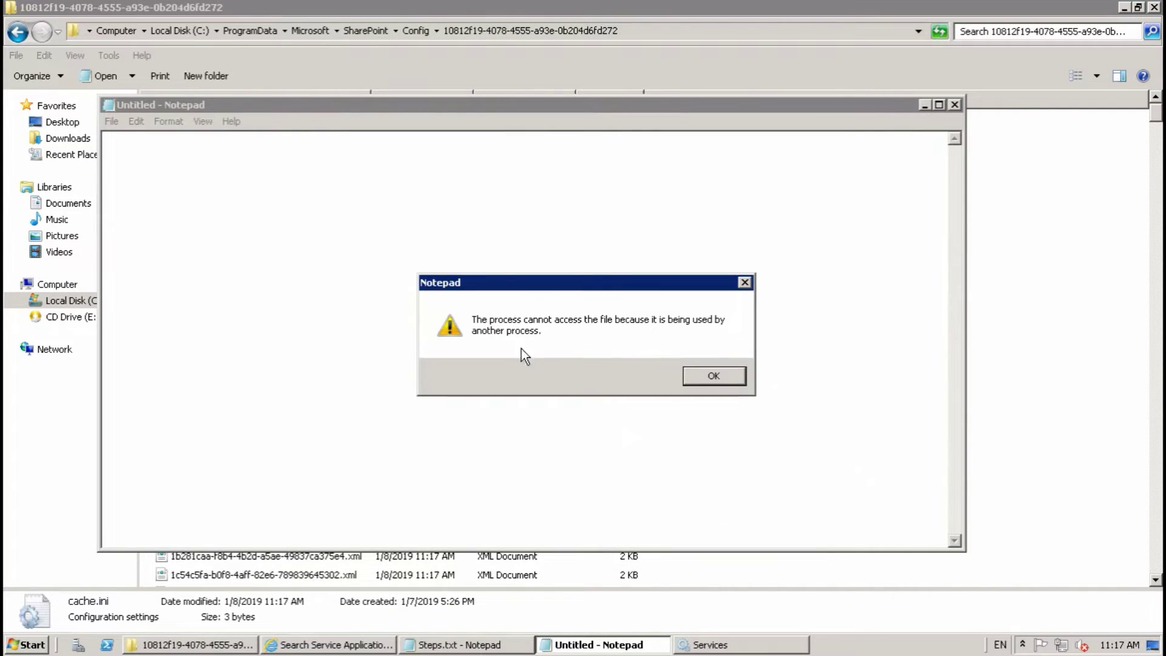
{"action": "left_click", "coordinate": [695, 372]}
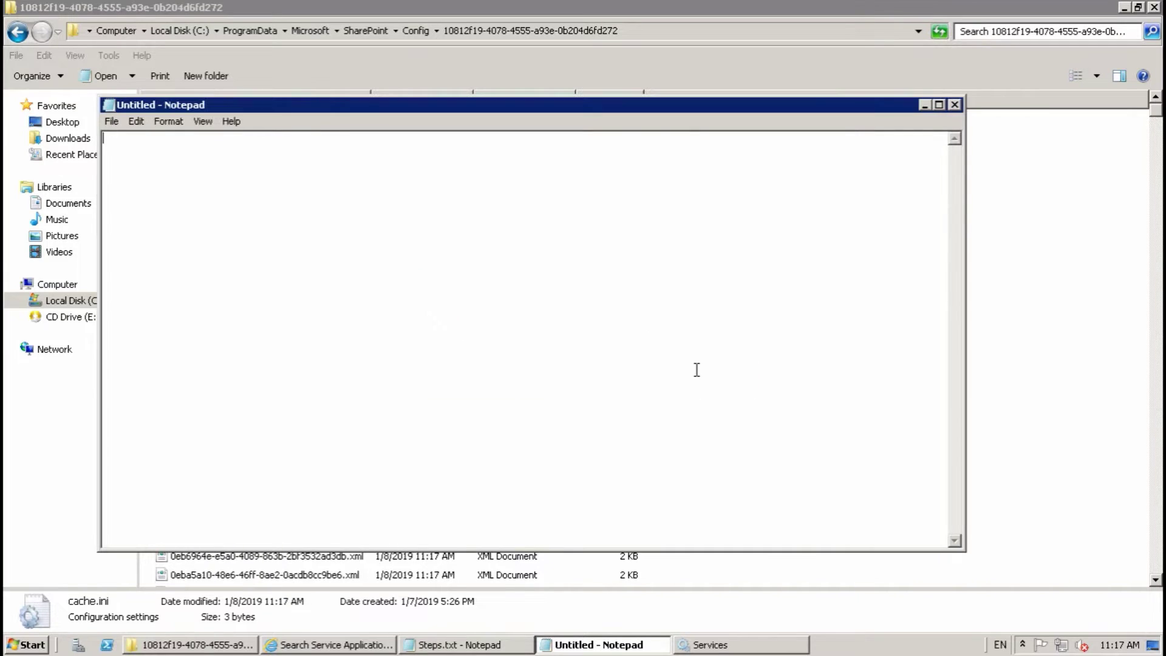
{"action": "left_click", "coordinate": [954, 105]}
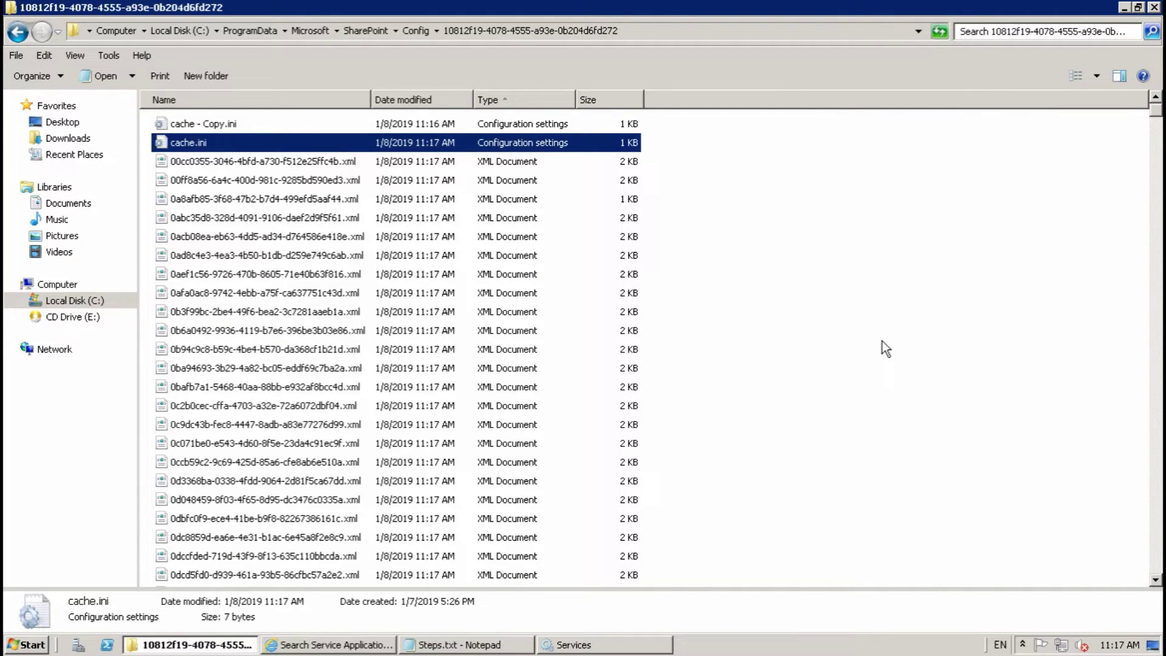
{"action": "scroll", "coordinate": [882, 340], "scroll_direction": "down", "scroll_amount": 20}
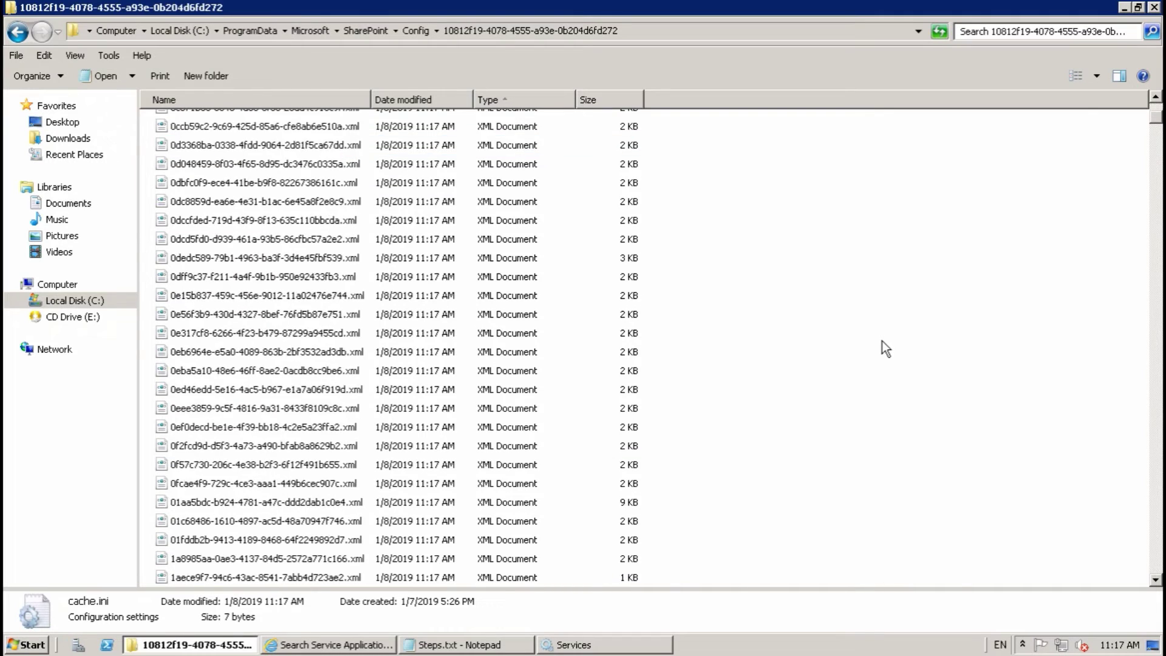
{"action": "scroll", "coordinate": [936, 275], "scroll_direction": "up", "scroll_amount": 20}
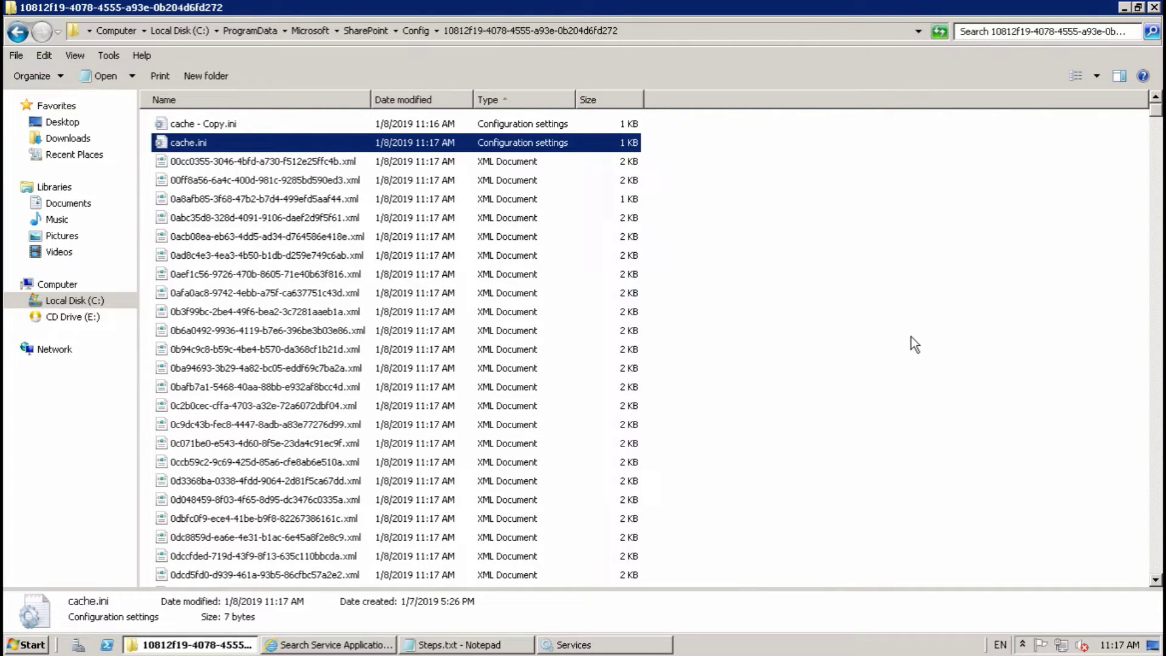
{"action": "double_click", "coordinate": [185, 143]}
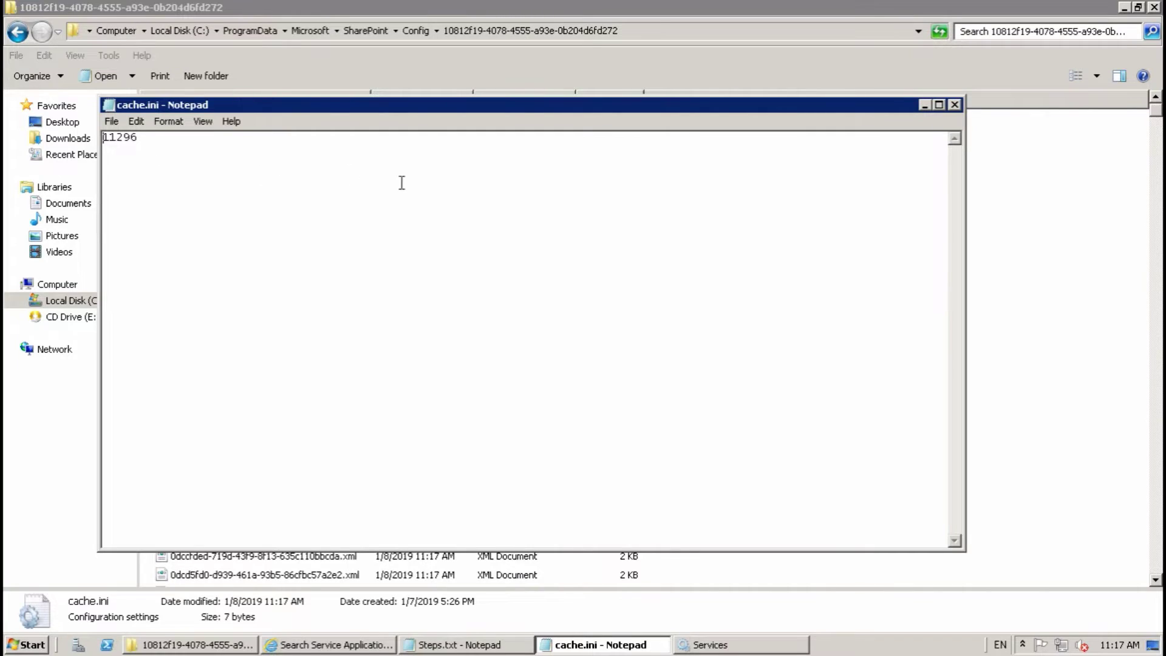
{"action": "left_click", "coordinate": [955, 106]}
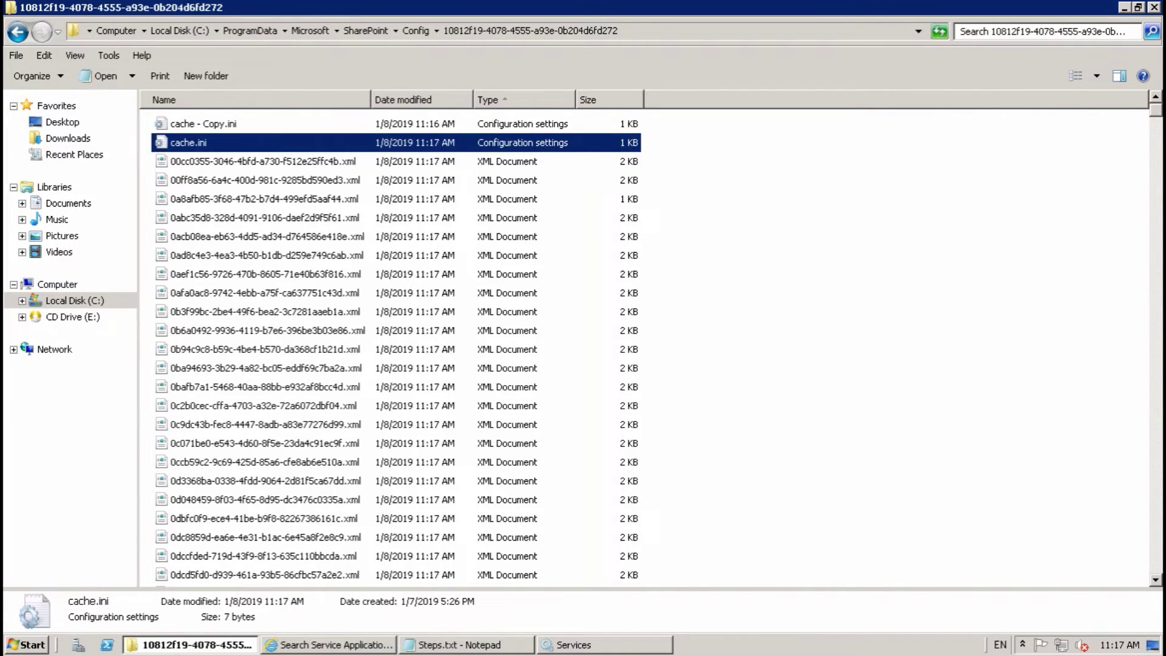
- Switch to the sp132 Remote Desktop session and show it in full screen
{"action": "key", "text": "alt+Tab"}
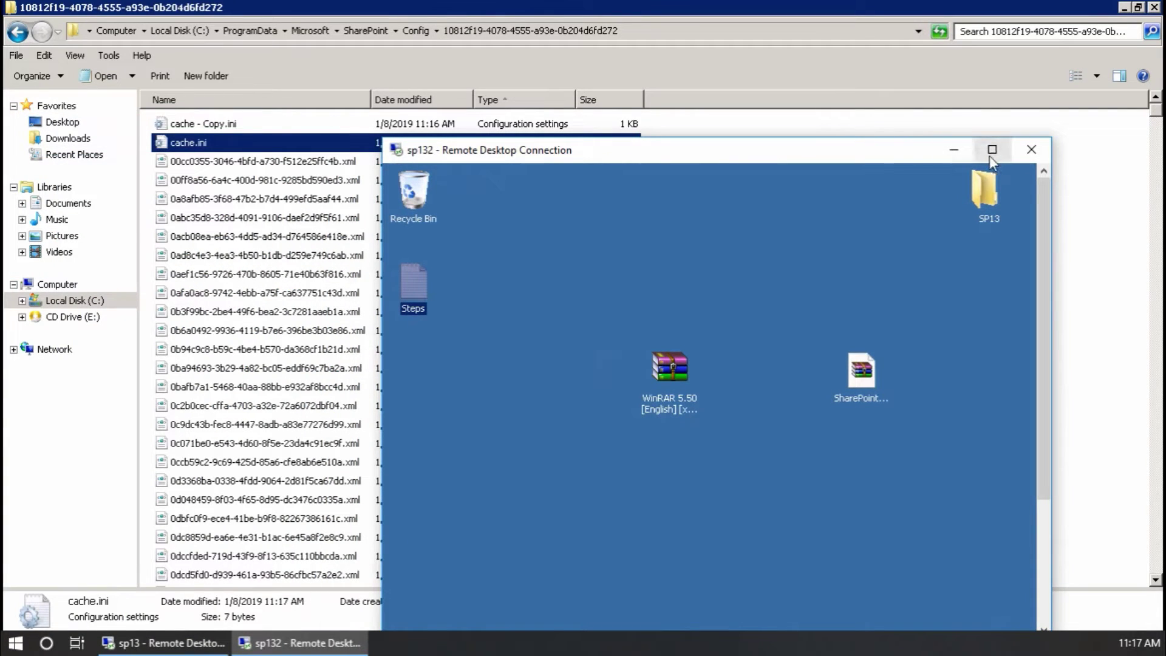
{"action": "left_click", "coordinate": [992, 150]}
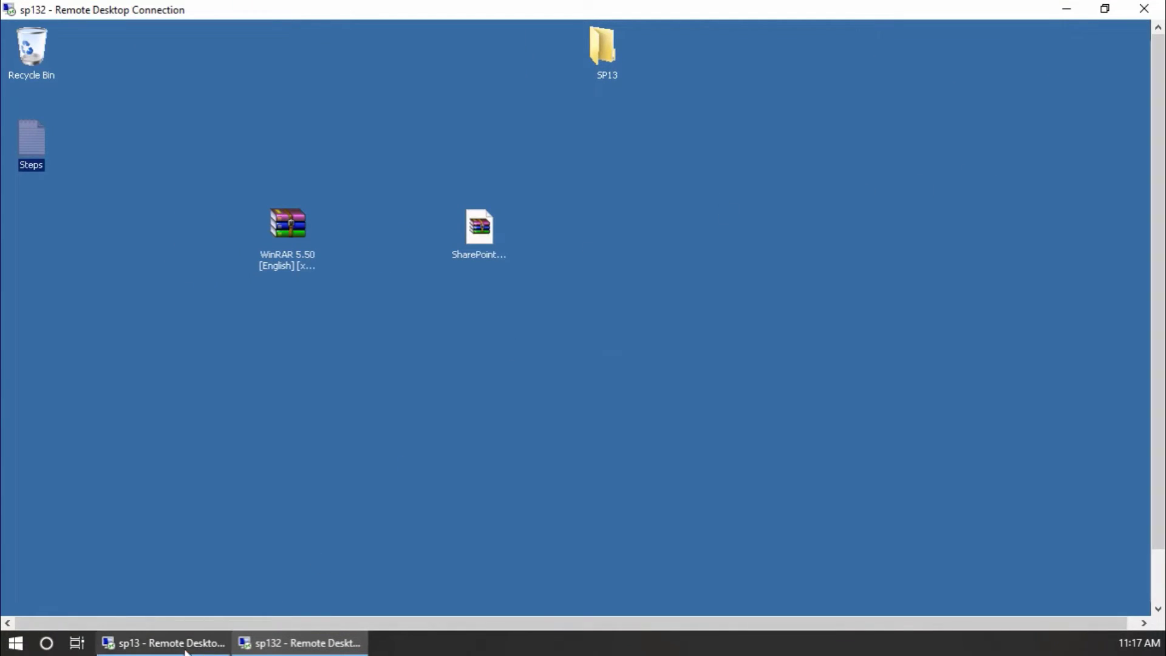
{"action": "left_click", "coordinate": [817, 161]}
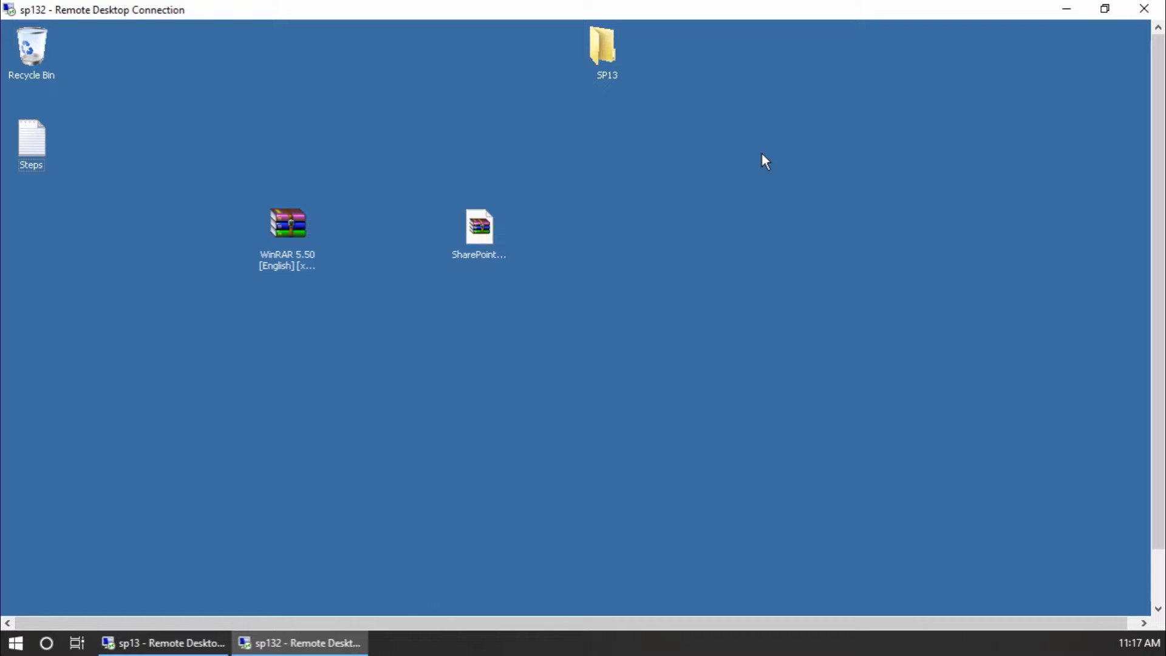
{"action": "key", "text": "ctrl+alt+Break"}
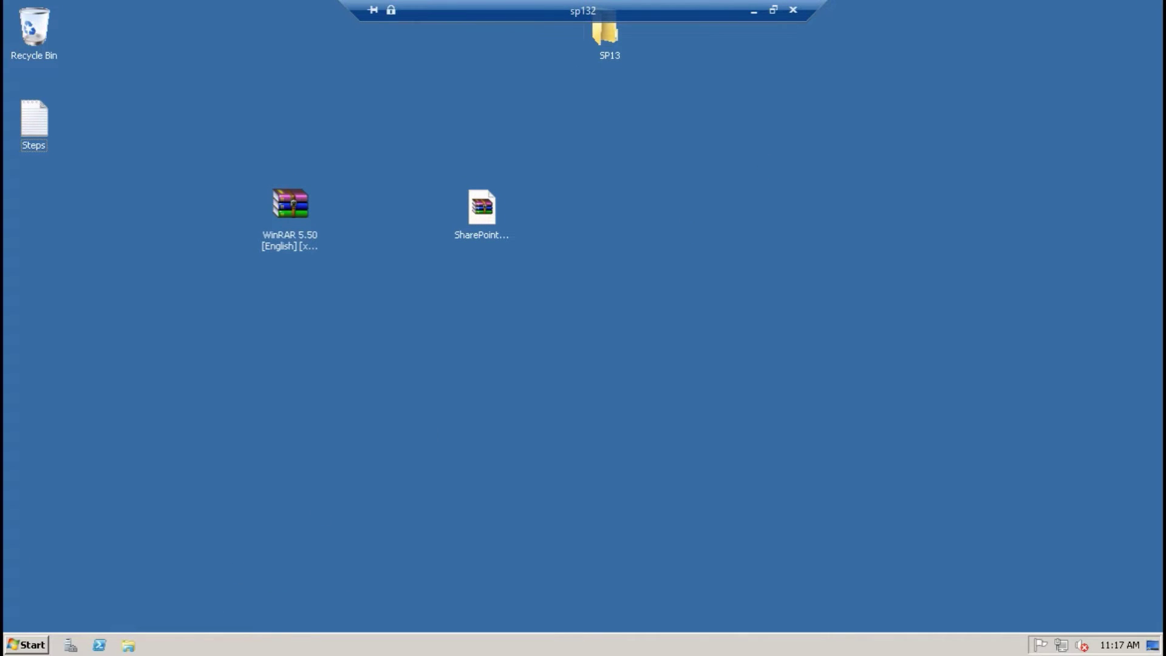
- On sp132, open Local Disk (C:) in Windows Explorer and set Folder Options to show hidden files, folders, and drives
{"action": "left_click", "coordinate": [128, 645]}
{"action": "left_click", "coordinate": [57, 269]}
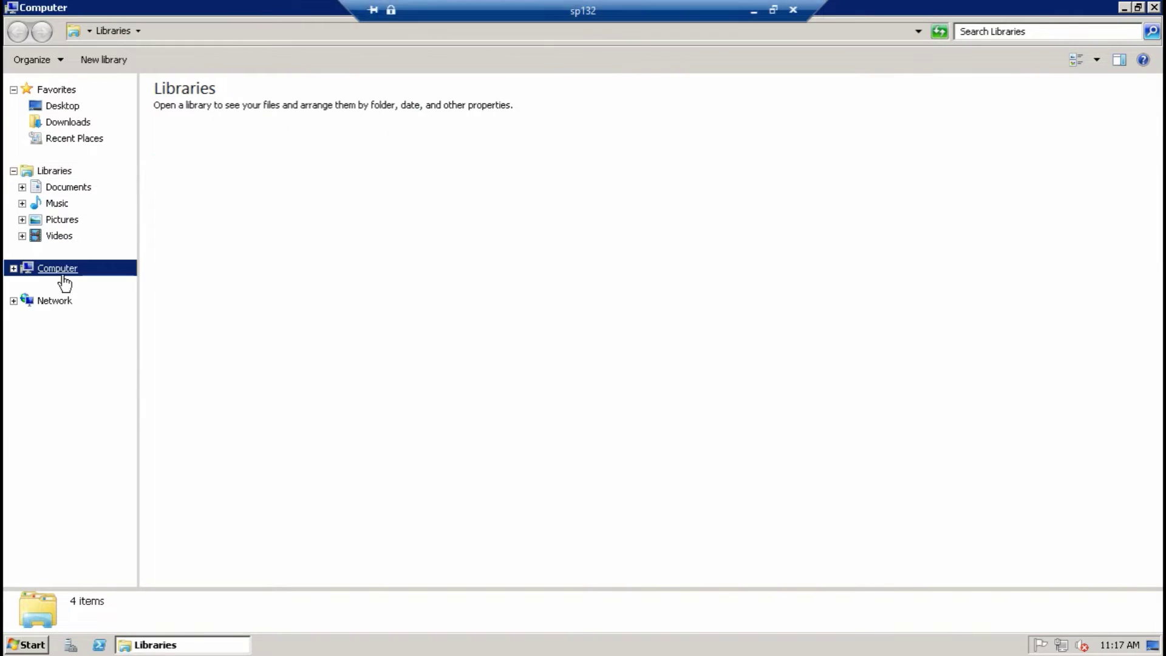
{"action": "double_click", "coordinate": [183, 115]}
{"action": "left_click", "coordinate": [33, 59]}
{"action": "left_click", "coordinate": [69, 200]}
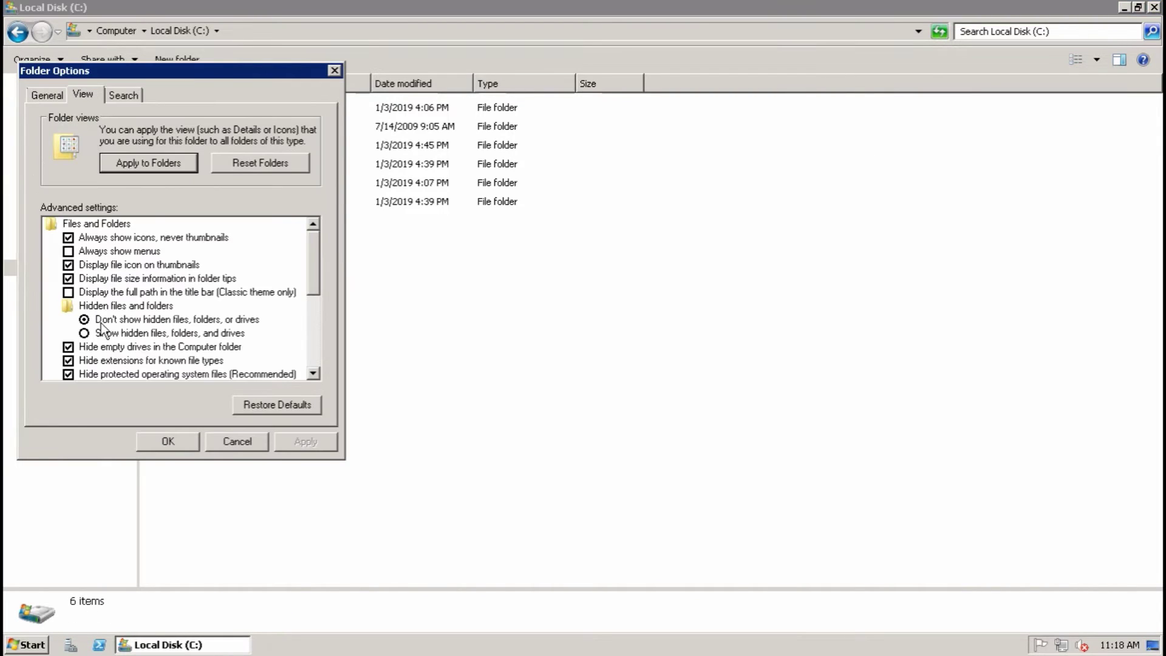
{"action": "left_click", "coordinate": [121, 333]}
{"action": "left_click", "coordinate": [170, 440]}
- Open the folder C:\ProgramData\Microsoft\SharePoint\Config
{"action": "double_click", "coordinate": [194, 182]}
{"action": "double_click", "coordinate": [191, 107]}
{"action": "double_click", "coordinate": [193, 352]}
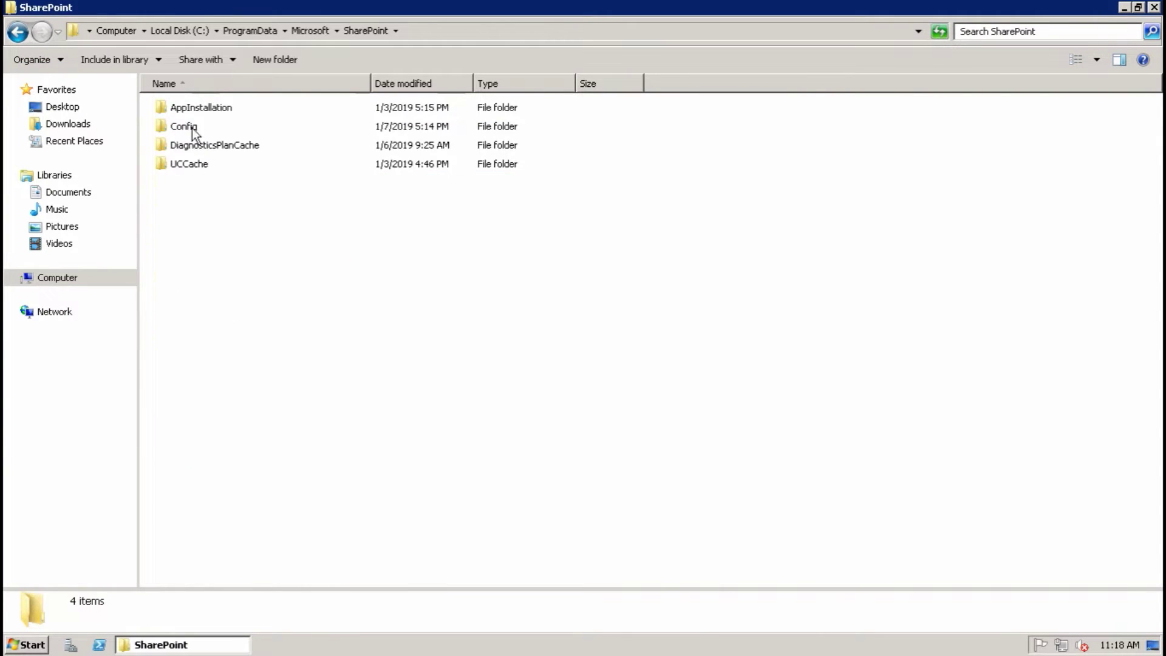
{"action": "double_click", "coordinate": [182, 126]}
- Open the Windows Services console on sp132, widen the service name column, and stop the SharePoint Timer Service
{"action": "key", "text": "super"}
{"action": "type", "text": "services"}
{"action": "key", "text": "Return"}
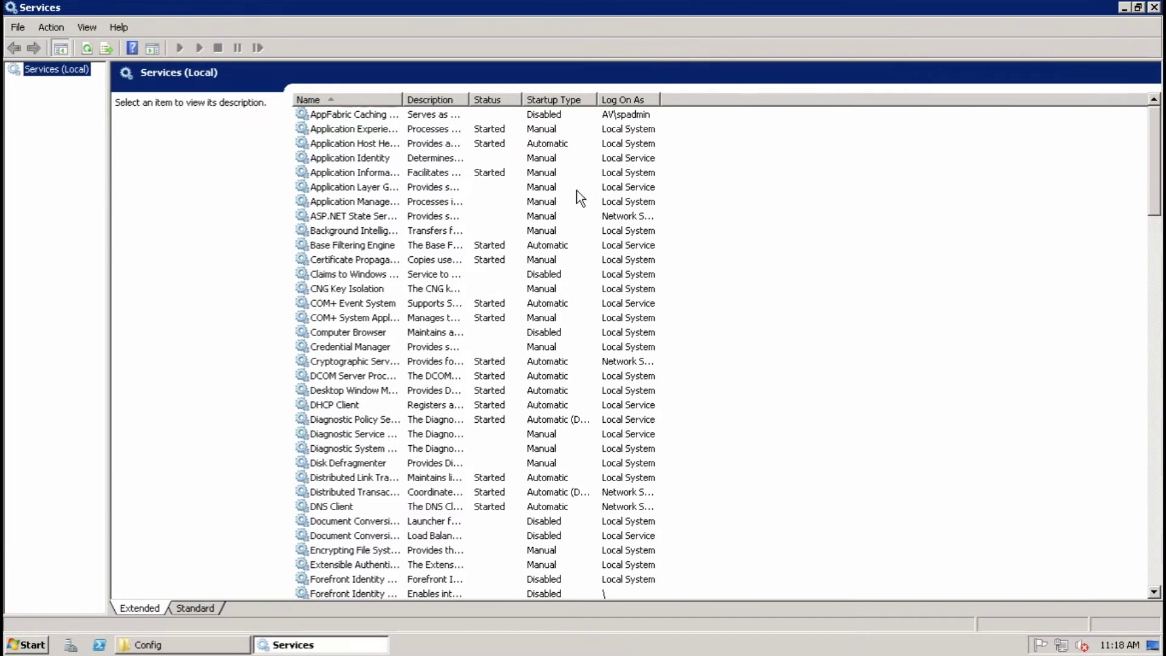
{"action": "key", "text": "s"}
{"action": "double_click", "coordinate": [402, 99]}
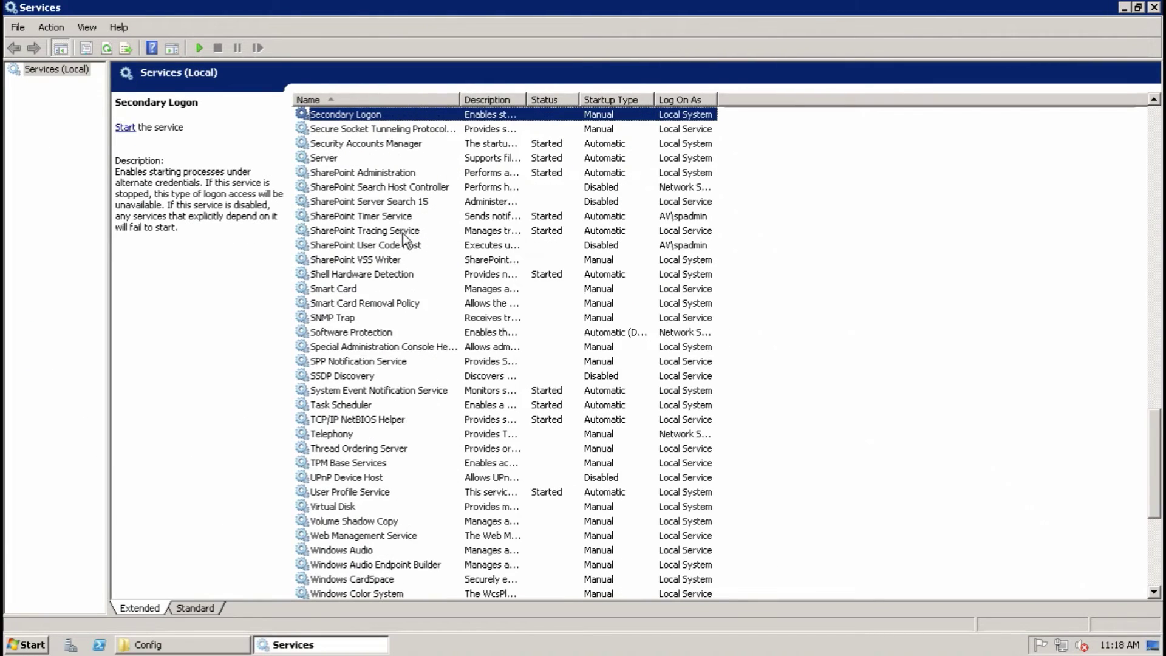
{"action": "left_click", "coordinate": [401, 216]}
{"action": "left_click", "coordinate": [125, 127]}
{"action": "key", "text": "alt+Tab"}
{"action": "double_click", "coordinate": [390, 147]}
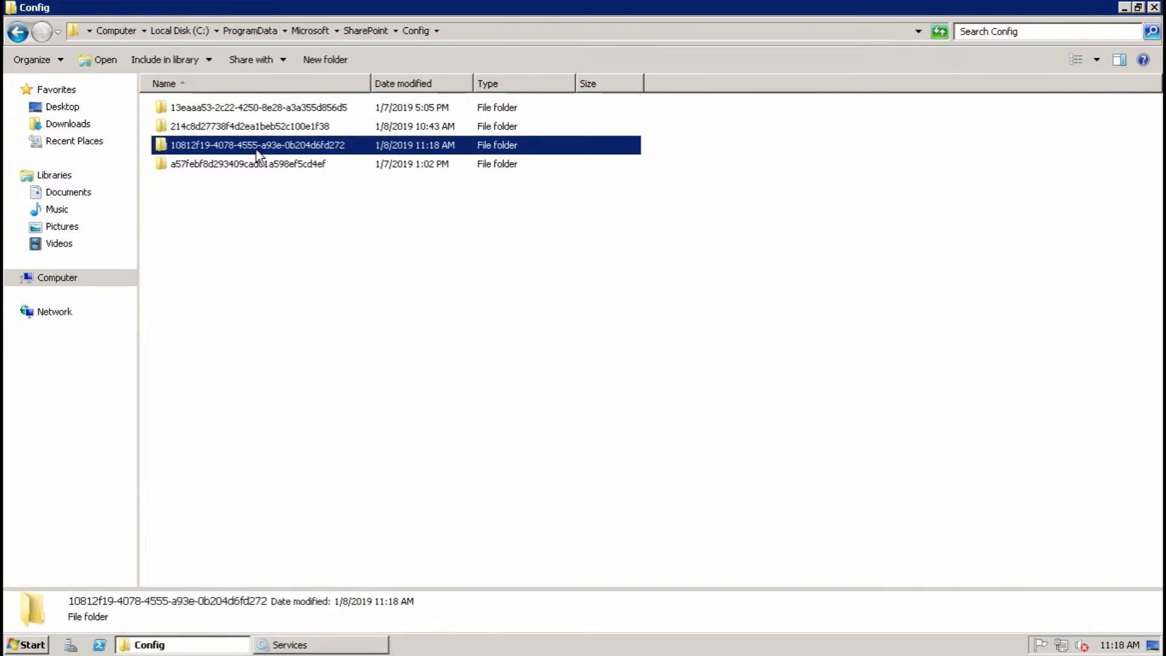
{"action": "left_click", "coordinate": [188, 110]}
{"action": "key", "text": "ctrl+c"}
{"action": "key", "text": "ctrl+v"}
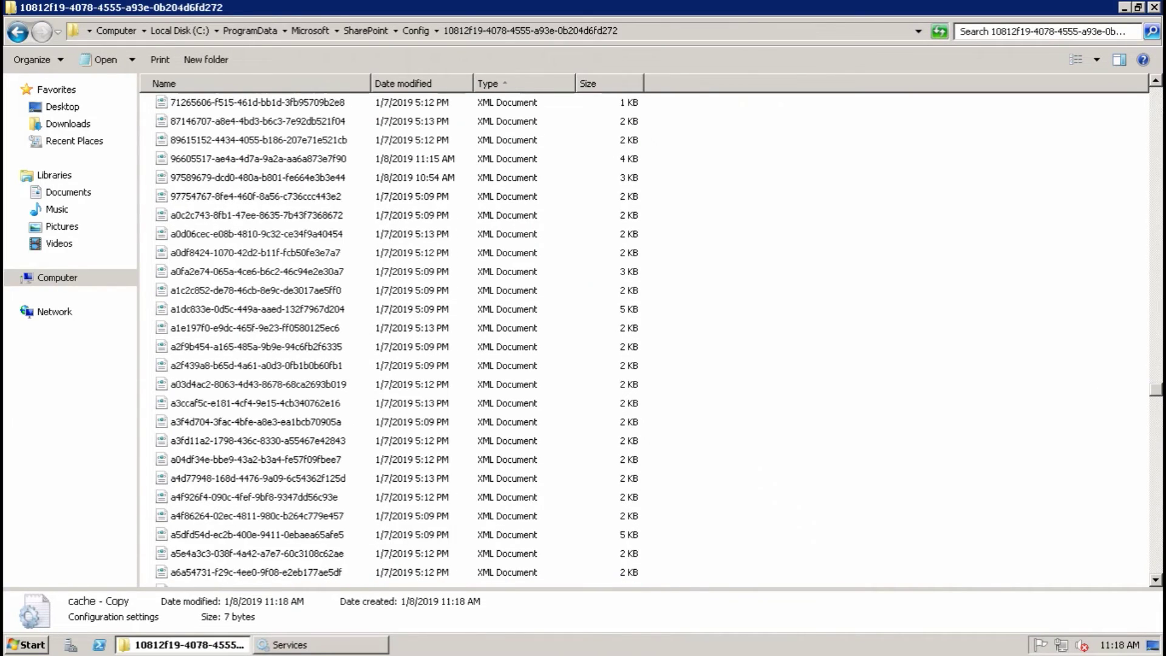
- Delete all XML files from the sp132 cache folder, keeping the cache file and its copy
{"action": "key", "text": "Home"}
{"action": "key", "text": "ctrl+a"}
{"action": "left_click", "coordinate": [188, 125], "text": "ctrl"}
{"action": "left_click", "coordinate": [182, 107], "text": "ctrl"}
{"action": "key", "text": "Delete"}
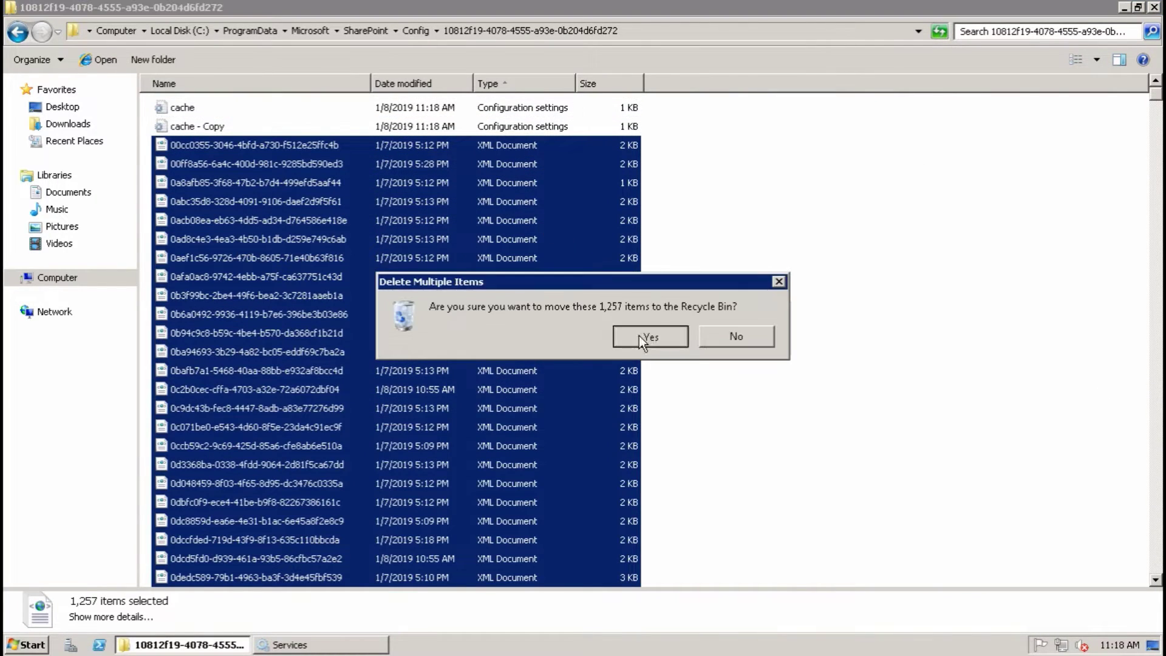
{"action": "left_click", "coordinate": [647, 333]}
- Replace the contents of the cache configuration file on sp132 with 1, then save and close it
{"action": "double_click", "coordinate": [185, 108]}
{"action": "key", "text": "ctrl+a"}
{"action": "type", "text": "1"}
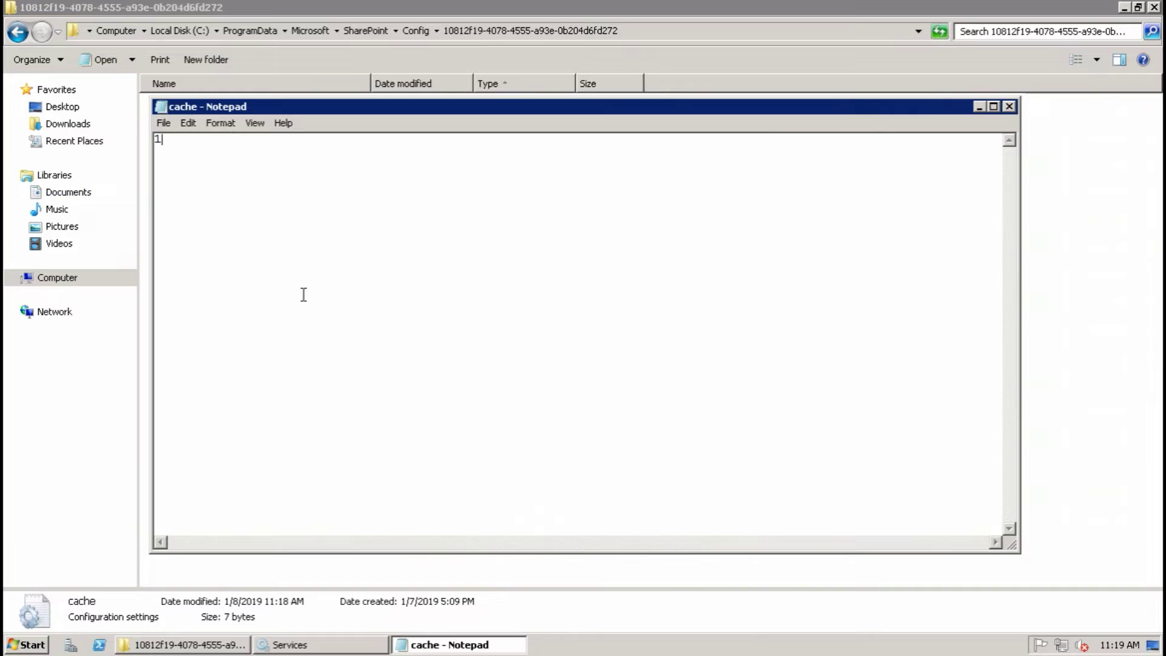
{"action": "key", "text": "ctrl+s"}
{"action": "left_click", "coordinate": [1008, 106]}
- Start the SharePoint Timer Service on sp132 and return to the cache folder
{"action": "left_click", "coordinate": [314, 646]}
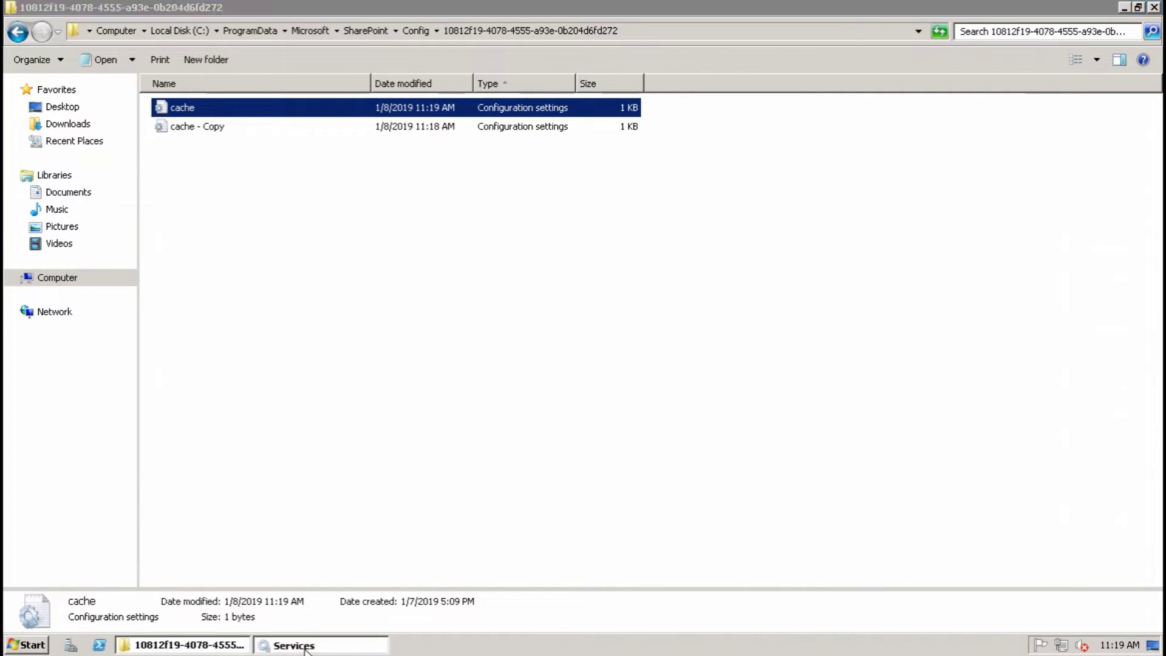
{"action": "left_click", "coordinate": [125, 128]}
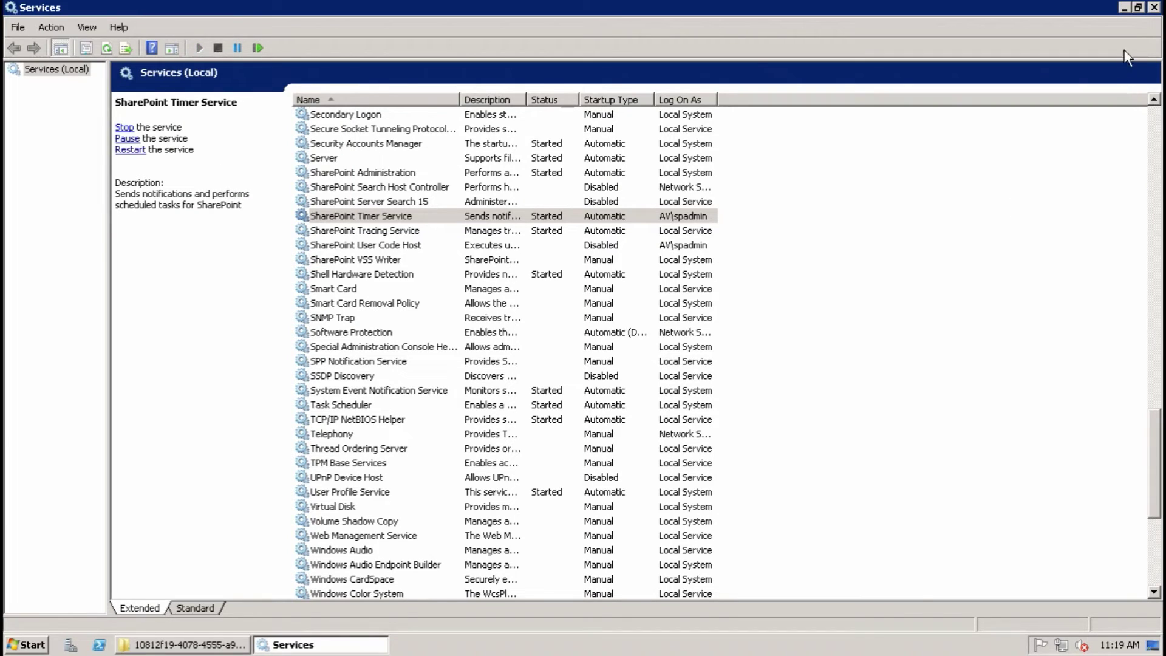
{"action": "left_click", "coordinate": [1121, 9]}
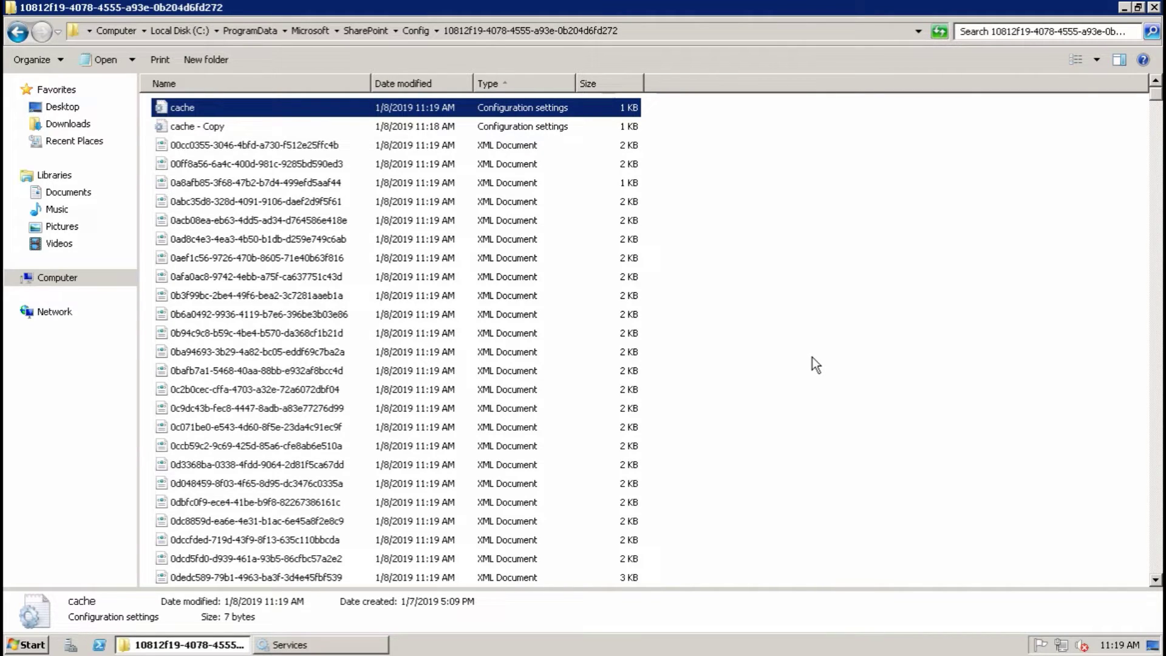
- Check the contents of the cache configuration file on sp132, then close the cache folder windows on sp132 and sp13
{"action": "double_click", "coordinate": [180, 104]}
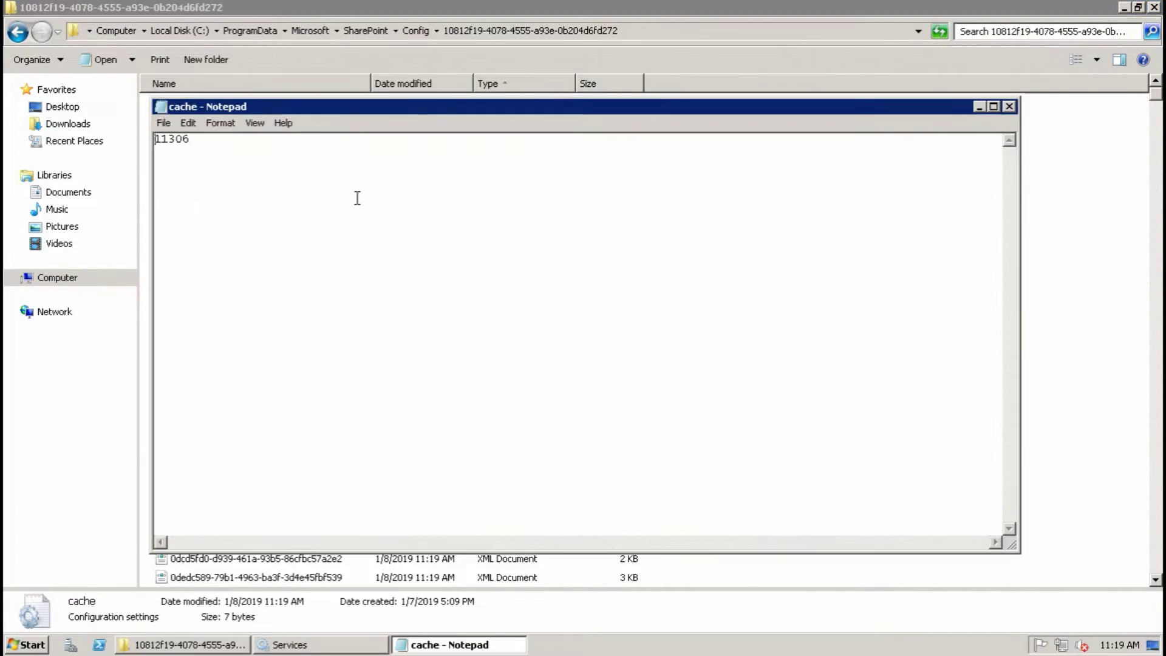
{"action": "left_click", "coordinate": [1013, 108]}
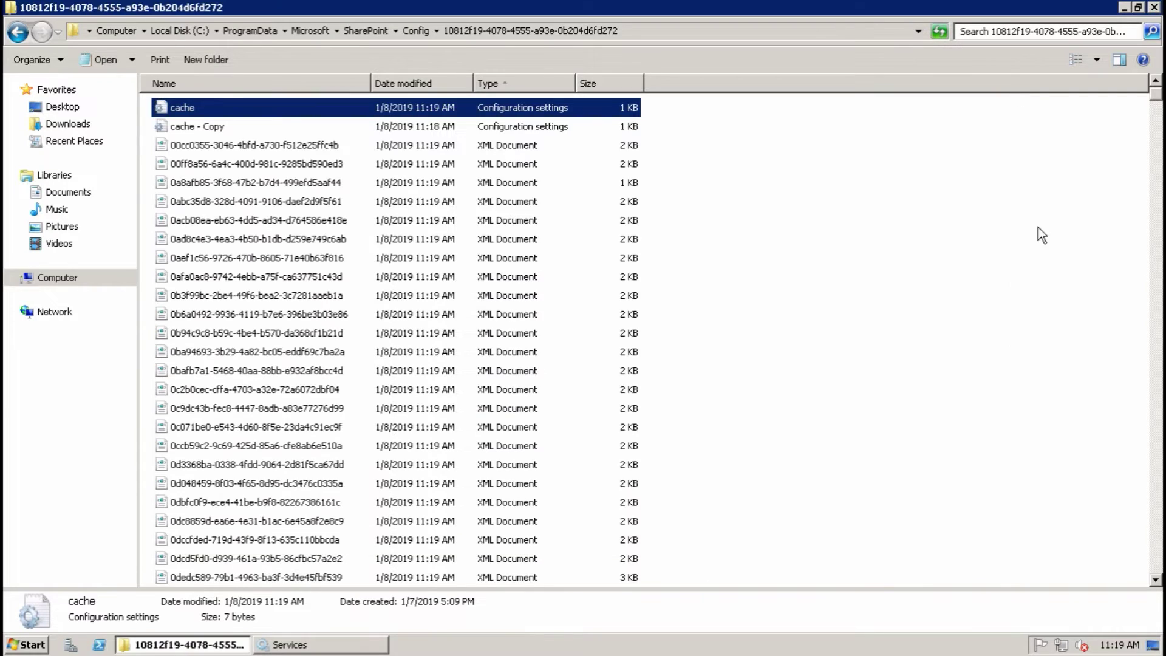
{"action": "left_click", "coordinate": [1047, 268]}
{"action": "left_click", "coordinate": [1153, 7]}
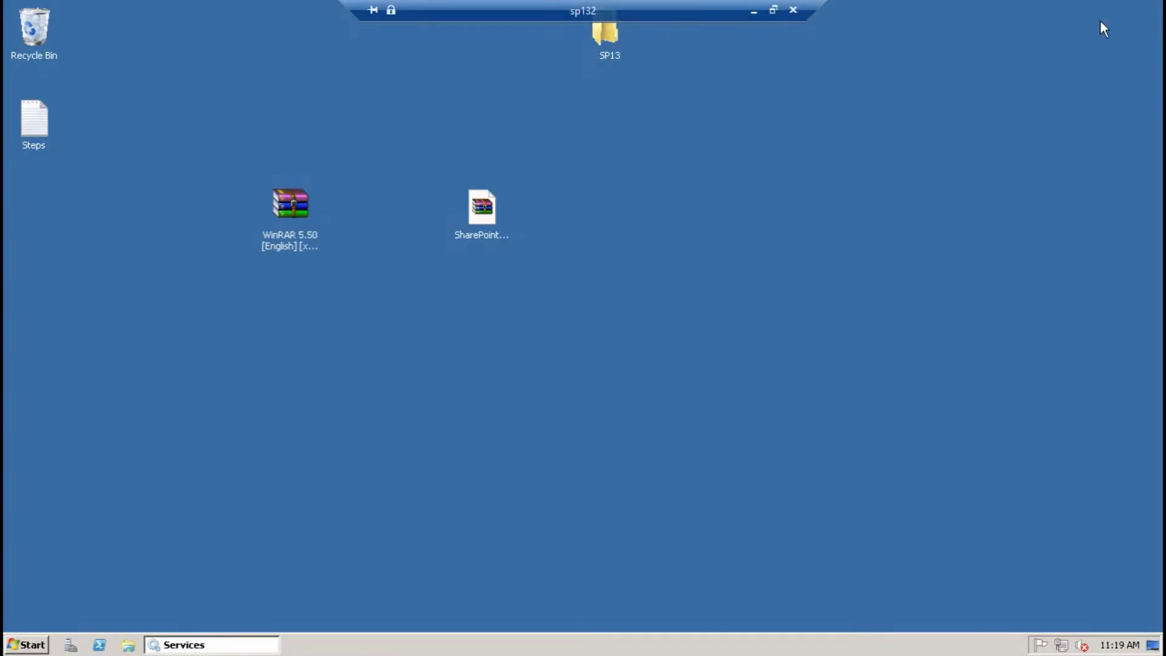
{"action": "left_click", "coordinate": [762, 9]}
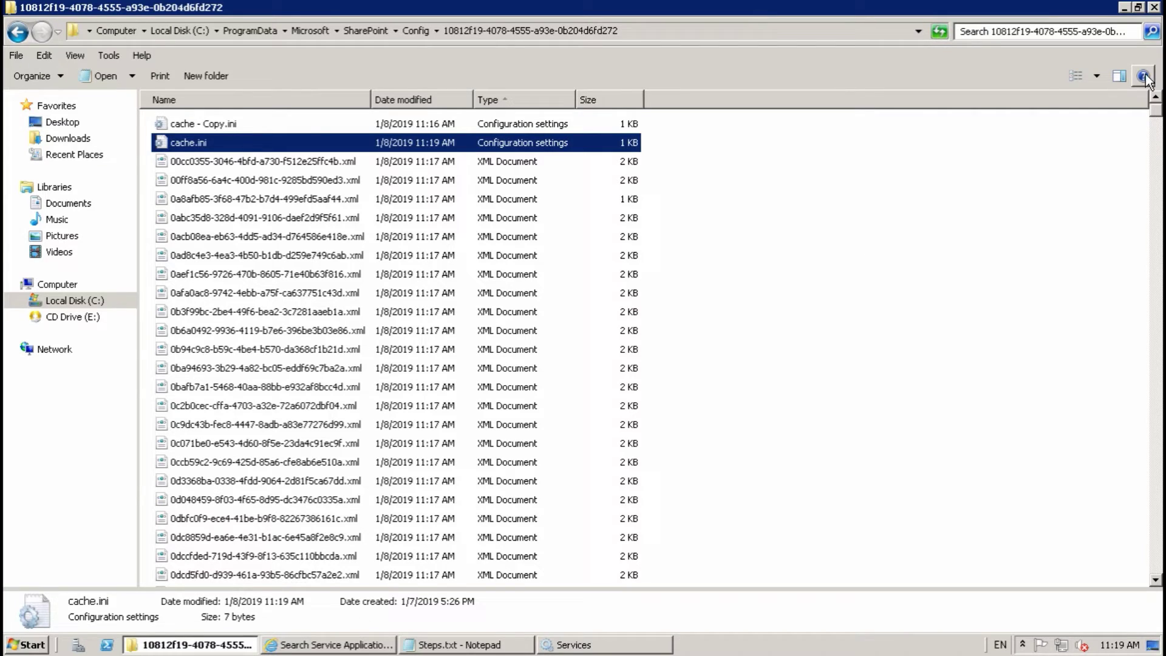
{"action": "left_click", "coordinate": [1159, 7]}
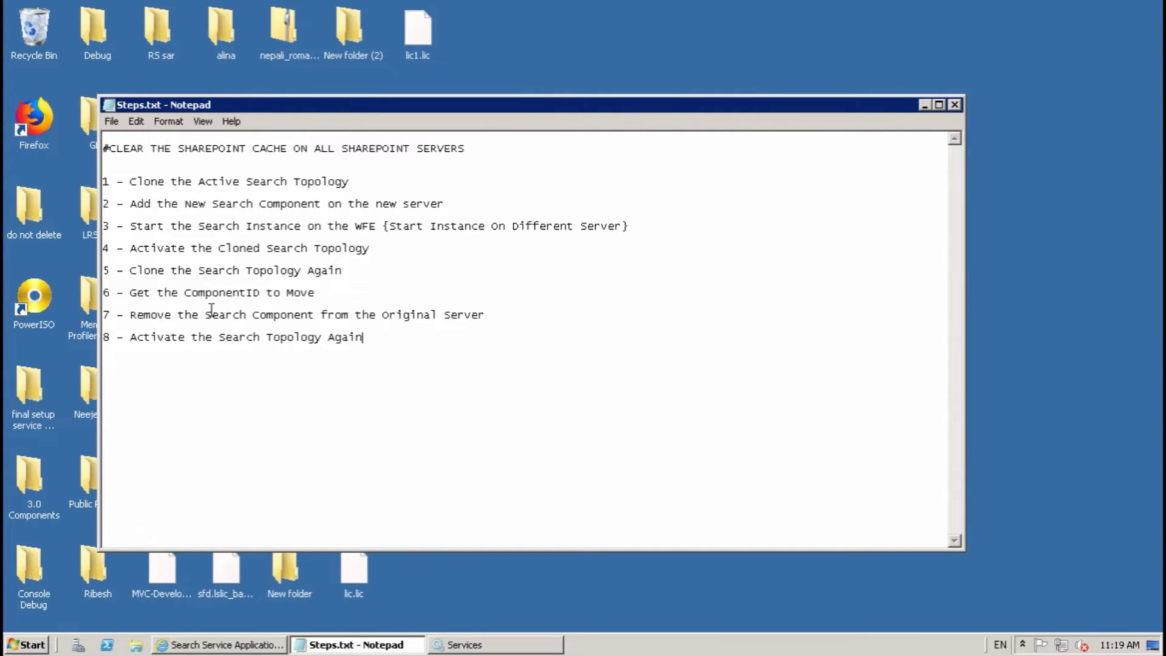
- Launch the SharePoint 2013 Management Shell as administrator on sp13 and allow it to make changes
{"action": "left_click", "coordinate": [247, 174]}
{"action": "left_click_drag", "start_coordinate": [247, 174], "coordinate": [481, 187]}
{"action": "left_click", "coordinate": [477, 191]}
{"action": "left_click", "coordinate": [24, 644]}
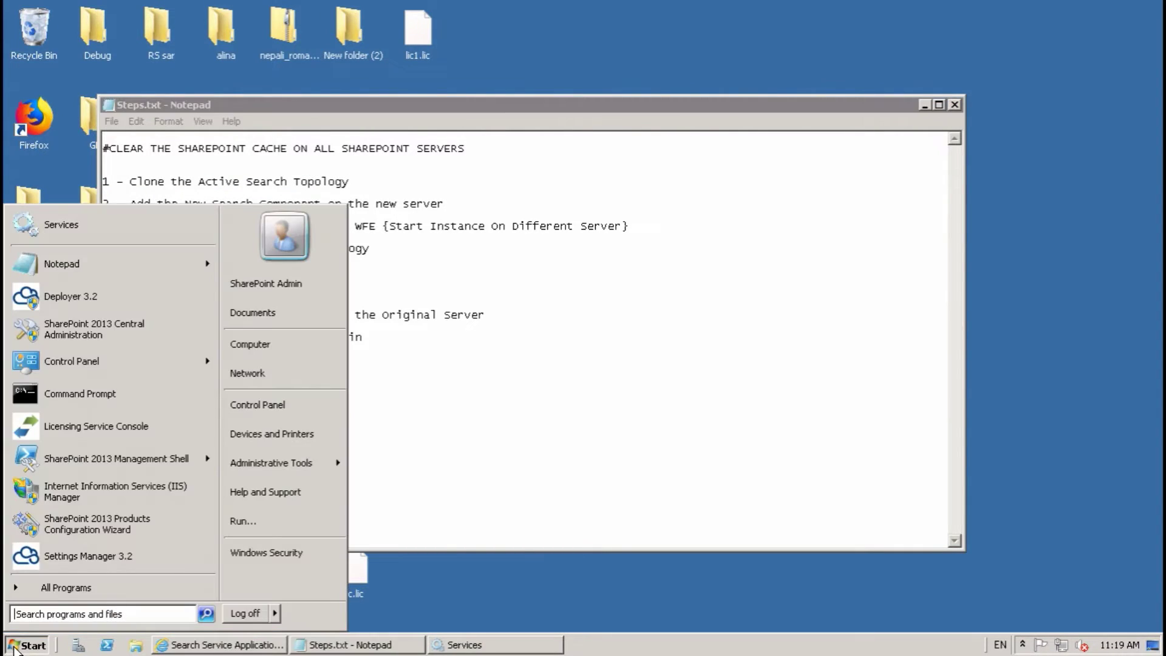
{"action": "right_click", "coordinate": [85, 456]}
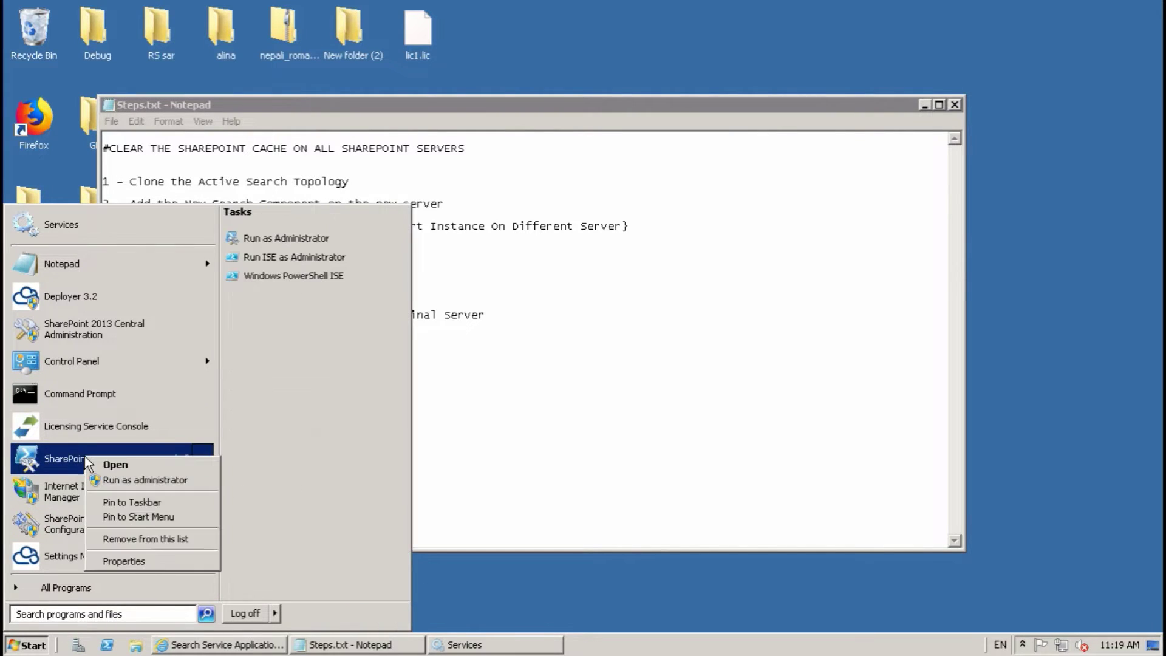
{"action": "left_click", "coordinate": [133, 484]}
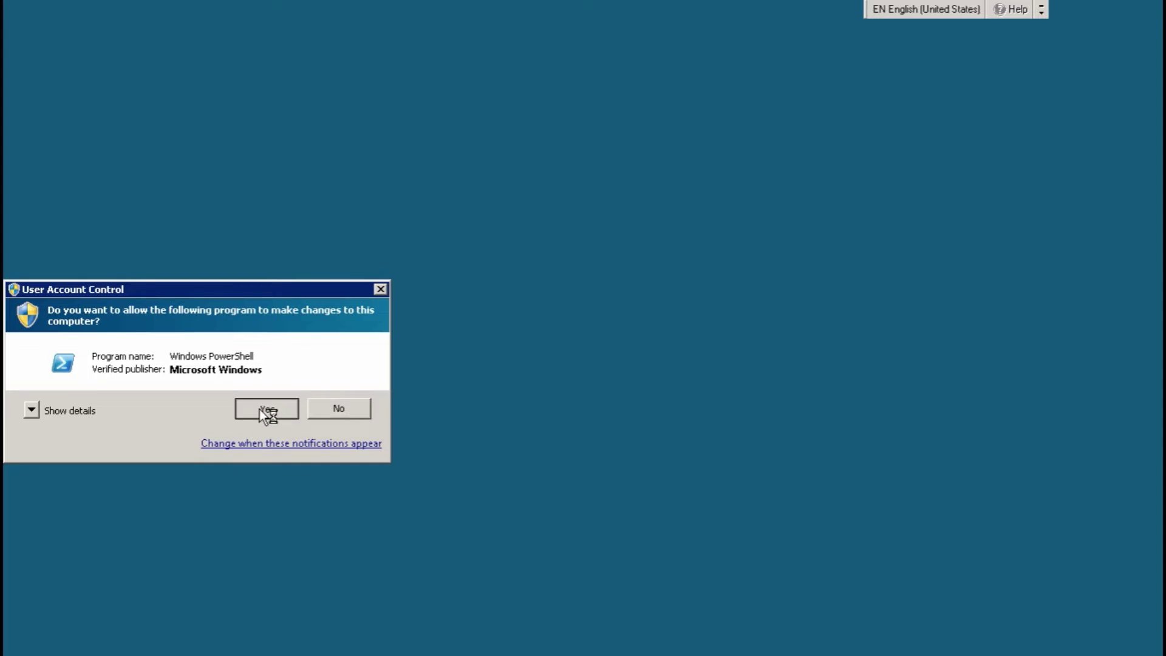
{"action": "left_click", "coordinate": [260, 409]}
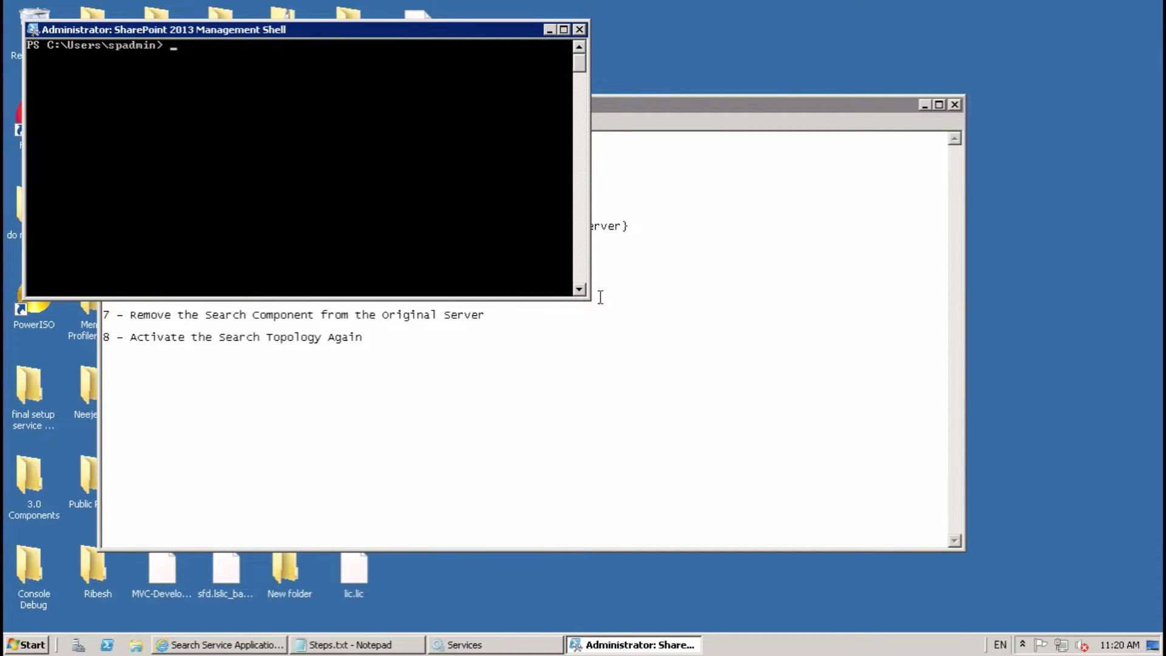
- Arrange the Steps.txt and Management Shell windows so the step list and the prompt are both readable
{"action": "left_click_drag", "start_coordinate": [459, 29], "coordinate": [854, 333]}
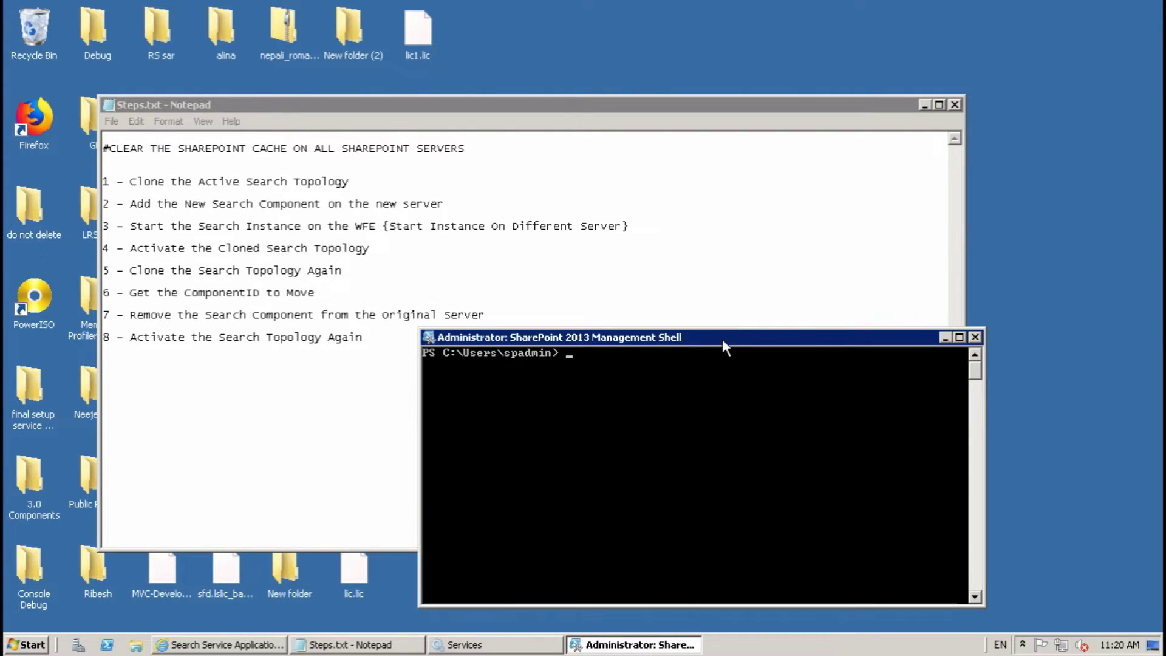
{"action": "left_click_drag", "start_coordinate": [737, 106], "coordinate": [659, 20]}
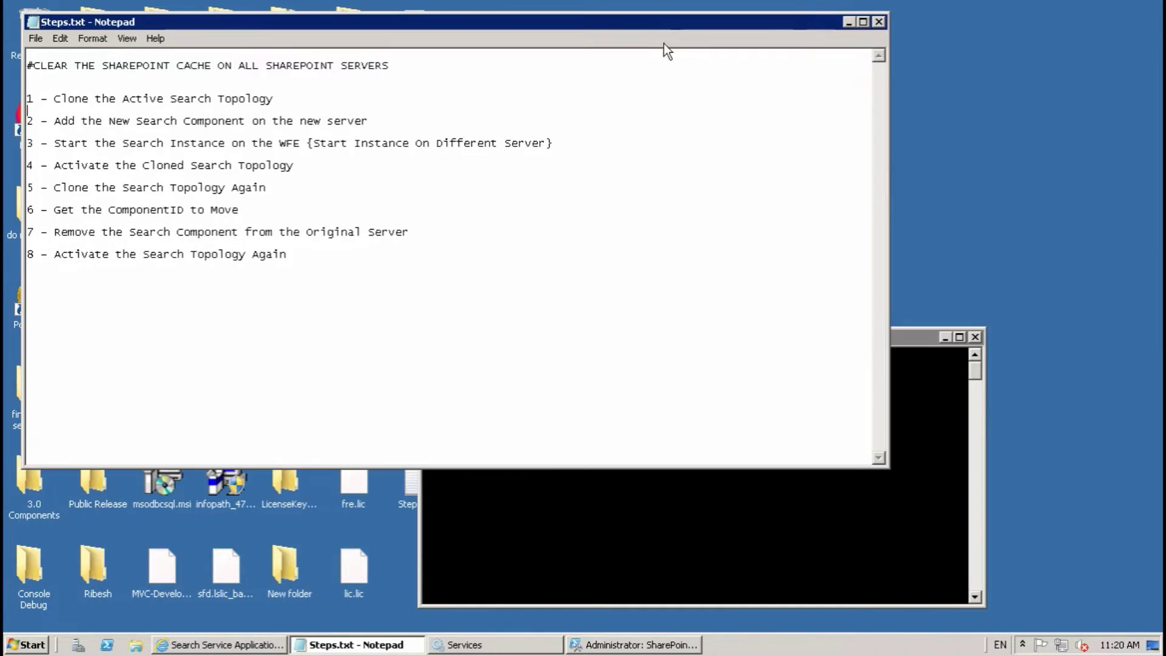
{"action": "left_click", "coordinate": [923, 336]}
{"action": "left_click_drag", "start_coordinate": [849, 340], "coordinate": [864, 269]}
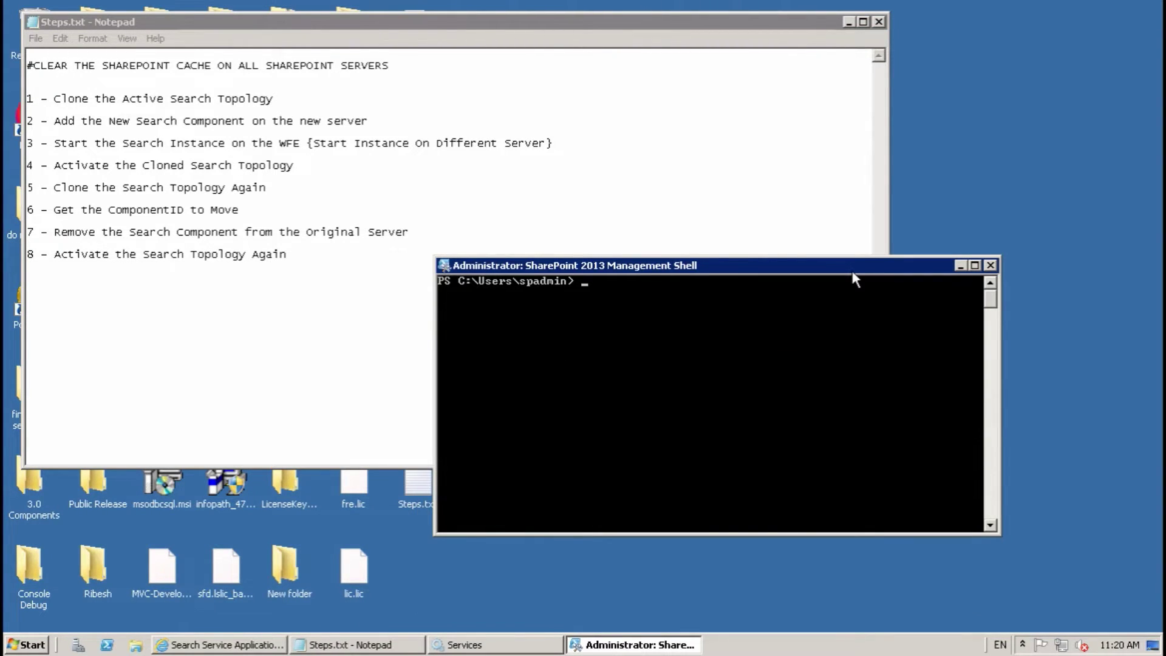
- Store the search service application in a variable by running $ssa = Get-SPEnterpriseSearchServiceApplication
{"action": "type", "text": "$ssa = Get-SpE"}
{"action": "key", "text": "Tab"}
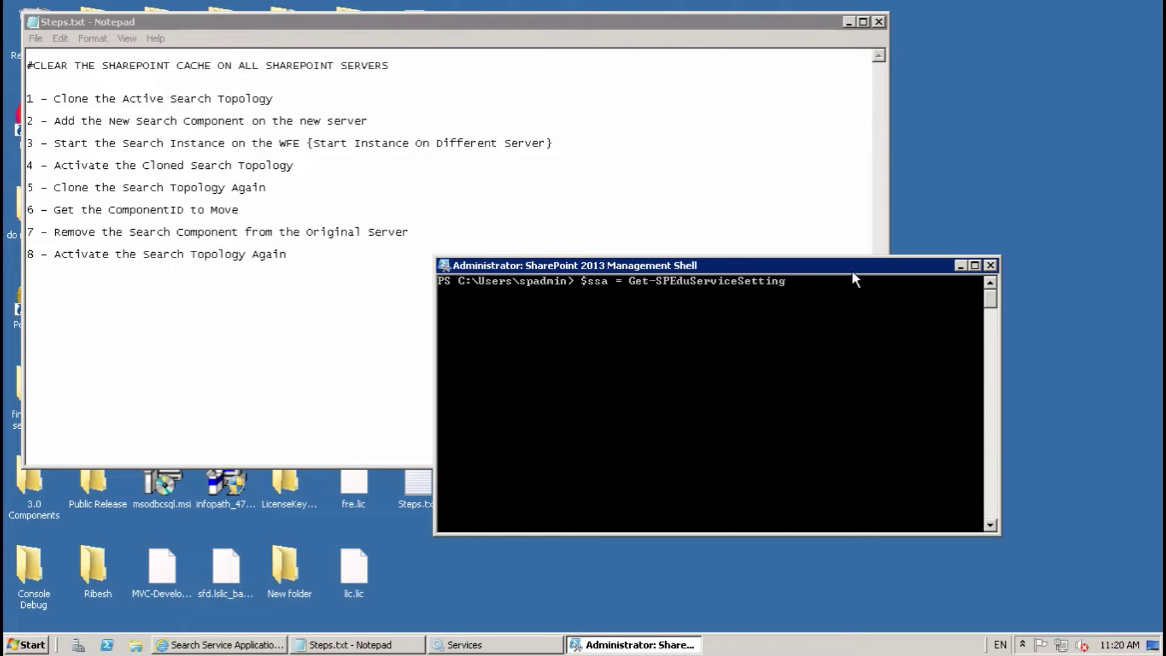
{"action": "key", "text": "BackSpace"}
{"action": "key", "text": "BackSpace"}
{"action": "key", "text": "BackSpace"}
{"action": "key", "text": "BackSpace"}
{"action": "key", "text": "BackSpace"}
{"action": "key", "text": "BackSpace"}
{"action": "key", "text": "BackSpace"}
{"action": "key", "text": "BackSpace"}
{"action": "key", "text": "BackSpace"}
{"action": "key", "text": "BackSpace"}
{"action": "key", "text": "BackSpace"}
{"action": "key", "text": "BackSpace"}
{"action": "key", "text": "BackSpace"}
{"action": "key", "text": "BackSpace"}
{"action": "key", "text": "BackSpace"}
{"action": "key", "text": "BackSpace"}
{"action": "type", "text": "nter"}
{"action": "key", "text": "Tab"}
{"action": "key", "text": "BackSpace"}
{"action": "key", "text": "BackSpace"}
{"action": "key", "text": "BackSpace"}
{"action": "key", "text": "BackSpace"}
{"action": "key", "text": "BackSpace"}
{"action": "key", "text": "BackSpace"}
{"action": "key", "text": "BackSpace"}
{"action": "key", "text": "BackSpace"}
{"action": "key", "text": "BackSpace"}
{"action": "key", "text": "BackSpace"}
{"action": "key", "text": "BackSpace"}
{"action": "key", "text": "BackSpace"}
{"action": "key", "text": "BackSpace"}
{"action": "key", "text": "BackSpace"}
{"action": "key", "text": "BackSpace"}
{"action": "key", "text": "BackSpace"}
{"action": "key", "text": "BackSpace"}
{"action": "key", "text": "BackSpace"}
{"action": "key", "text": "BackSpace"}
{"action": "key", "text": "BackSpace"}
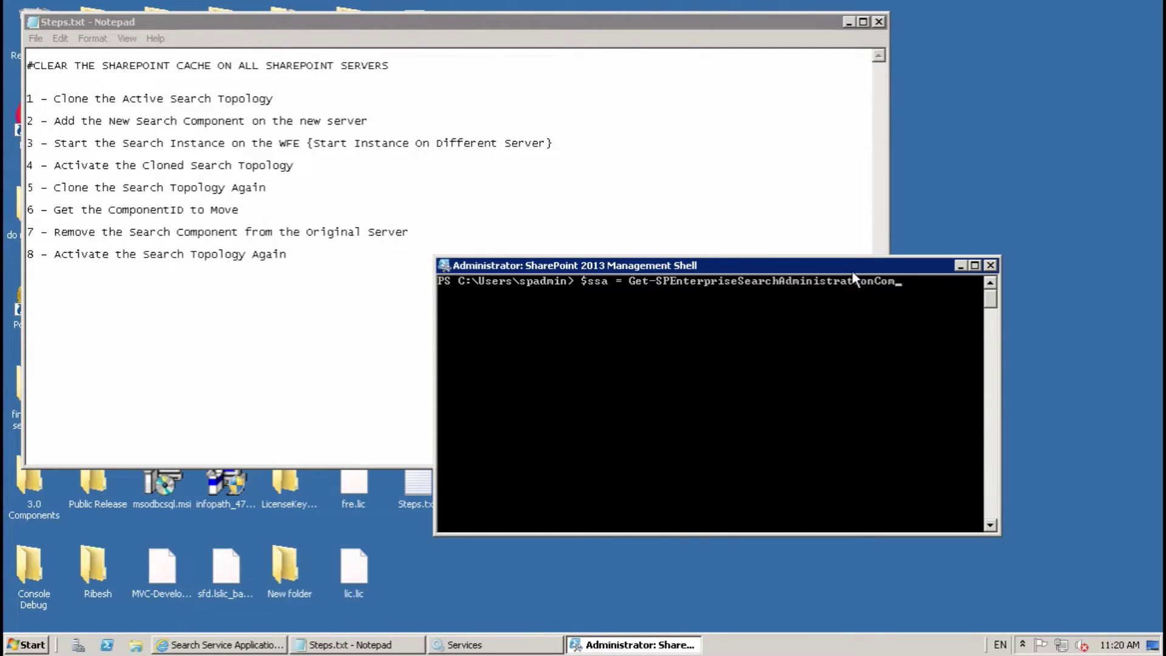
{"action": "key", "text": "BackSpace"}
{"action": "type", "text": "ServiceApplic"}
{"action": "type", "text": "a"}
{"action": "key", "text": "Tab"}
{"action": "key", "text": "Return"}
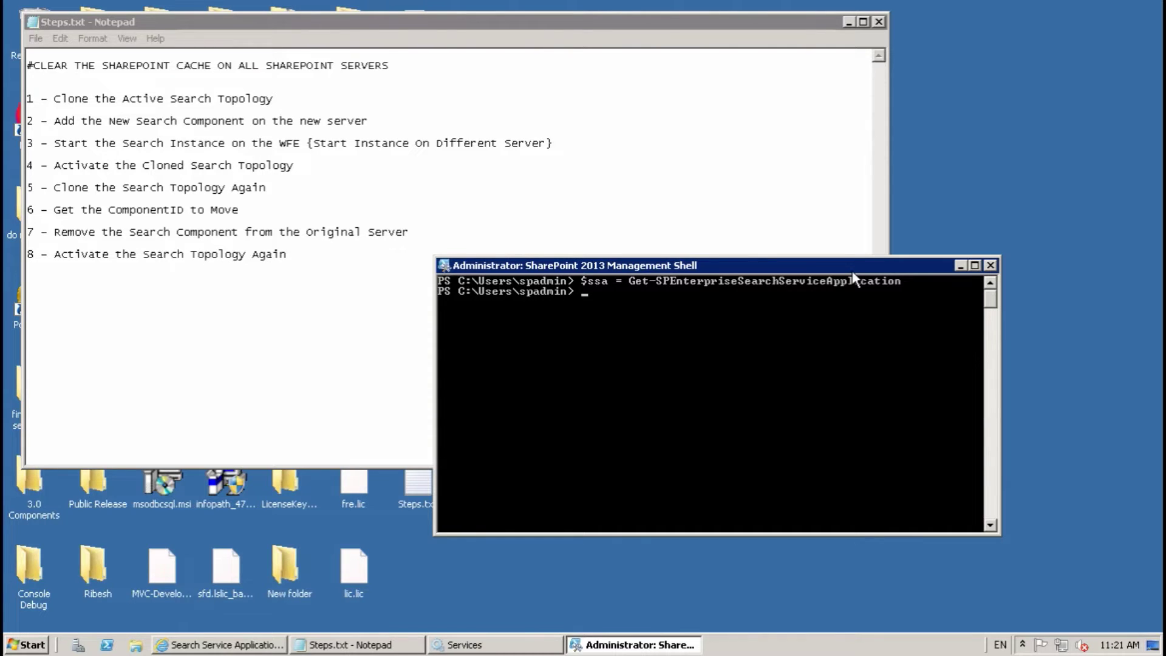
- Store the active search topology by running $active = Get-SPEnterpriseSearchTopology -SearchApplication $ssa -Active
{"action": "type", "text": "$active = get-spen"}
{"action": "key", "text": "Tab"}
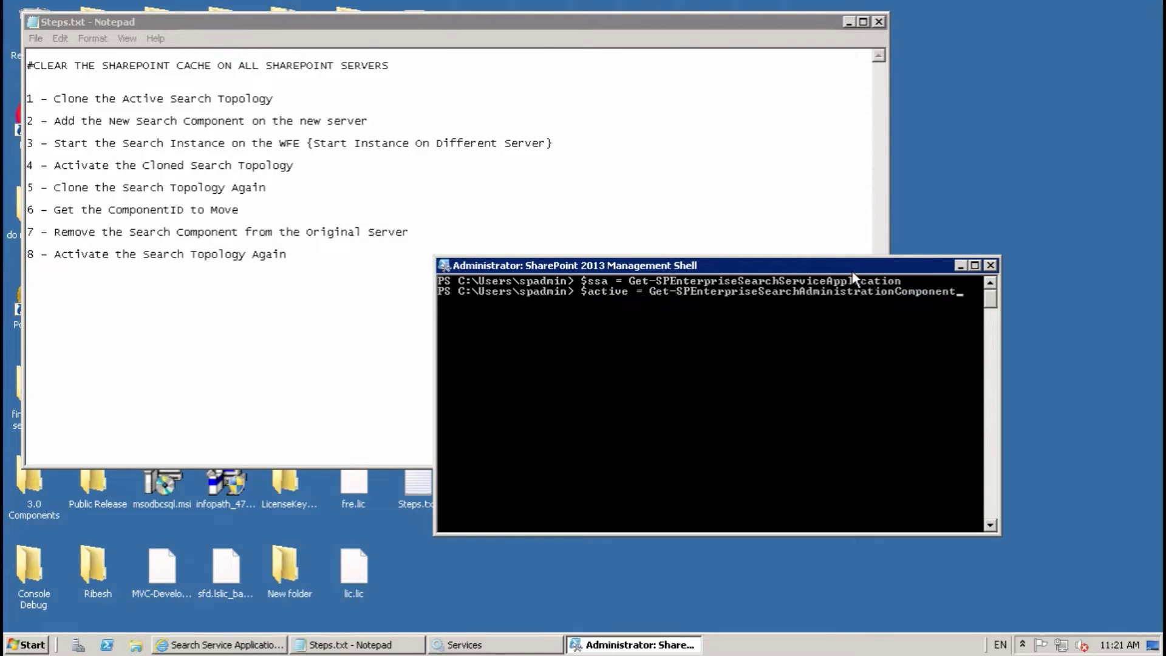
{"action": "type", "text": "s"}
{"action": "key", "text": "BackSpace"}
{"action": "key", "text": "BackSpace"}
{"action": "key", "text": "BackSpace"}
{"action": "key", "text": "BackSpace"}
{"action": "key", "text": "BackSpace"}
{"action": "key", "text": "BackSpace"}
{"action": "key", "text": "BackSpace"}
{"action": "key", "text": "BackSpace"}
{"action": "key", "text": "BackSpace"}
{"action": "key", "text": "BackSpace"}
{"action": "key", "text": "BackSpace"}
{"action": "key", "text": "BackSpace"}
{"action": "key", "text": "BackSpace"}
{"action": "key", "text": "BackSpace"}
{"action": "key", "text": "BackSpace"}
{"action": "key", "text": "BackSpace"}
{"action": "key", "text": "BackSpace"}
{"action": "key", "text": "BackSpace"}
{"action": "key", "text": "BackSpace"}
{"action": "key", "text": "BackSpace"}
{"action": "type", "text": "h"}
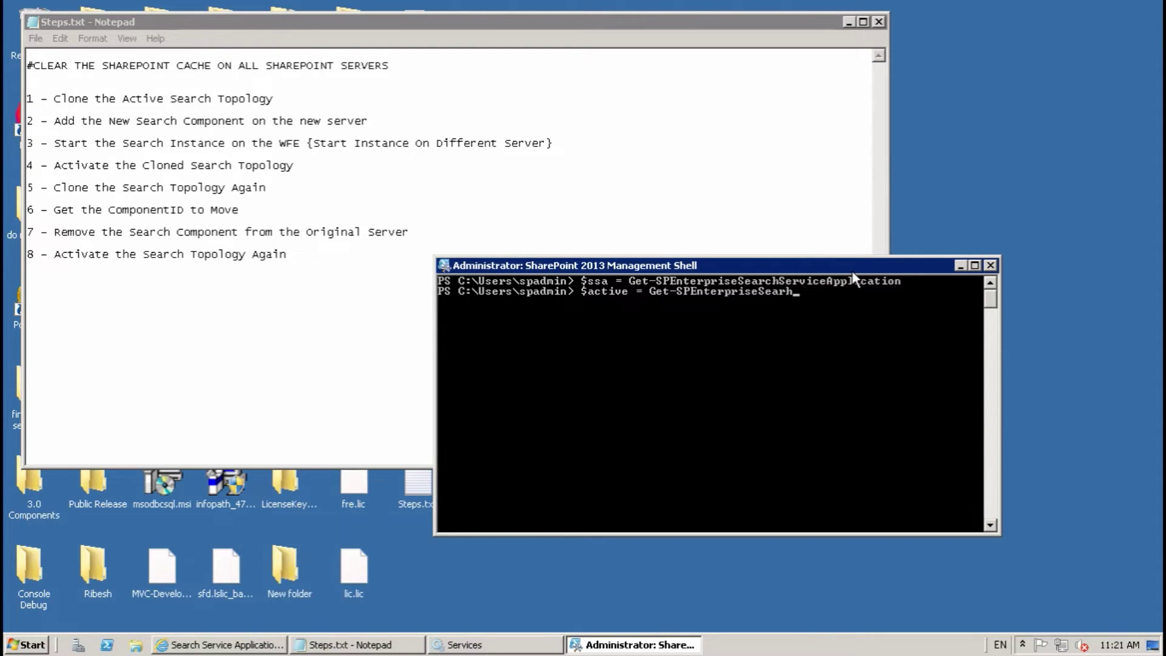
{"action": "type", "text": "t"}
{"action": "key", "text": "BackSpace"}
{"action": "type", "text": "I"}
{"action": "key", "text": "BackSpace"}
{"action": "key", "text": "BackSpace"}
{"action": "key", "text": "BackSpace"}
{"action": "key", "text": "BackSpace"}
{"action": "key", "text": "BackSpace"}
{"action": "key", "text": "BackSpace"}
{"action": "key", "text": "BackSpace"}
{"action": "key", "text": "BackSpace"}
{"action": "key", "text": "BackSpace"}
{"action": "key", "text": "BackSpace"}
{"action": "key", "text": "BackSpace"}
{"action": "key", "text": "BackSpace"}
{"action": "key", "text": "Tab"}
{"action": "key", "text": "Tab"}
{"action": "key", "text": "Tab"}
{"action": "key", "text": "Tab"}
{"action": "key", "text": "BackSpace"}
{"action": "key", "text": "BackSpace"}
{"action": "key", "text": "BackSpace"}
{"action": "key", "text": "BackSpace"}
{"action": "key", "text": "BackSpace"}
{"action": "key", "text": "BackSpace"}
{"action": "key", "text": "BackSpace"}
{"action": "key", "text": "BackSpace"}
{"action": "key", "text": "BackSpace"}
{"action": "key", "text": "BackSpace"}
{"action": "key", "text": "BackSpace"}
{"action": "key", "text": "BackSpace"}
{"action": "key", "text": "BackSpace"}
{"action": "key", "text": "BackSpace"}
{"action": "key", "text": "BackSpace"}
{"action": "key", "text": "BackSpace"}
{"action": "key", "text": "BackSpace"}
{"action": "key", "text": "BackSpace"}
{"action": "type", "text": "T"}
{"action": "key", "text": "Tab"}
{"action": "type", "text": "-Sea"}
{"action": "key", "text": "Tab"}
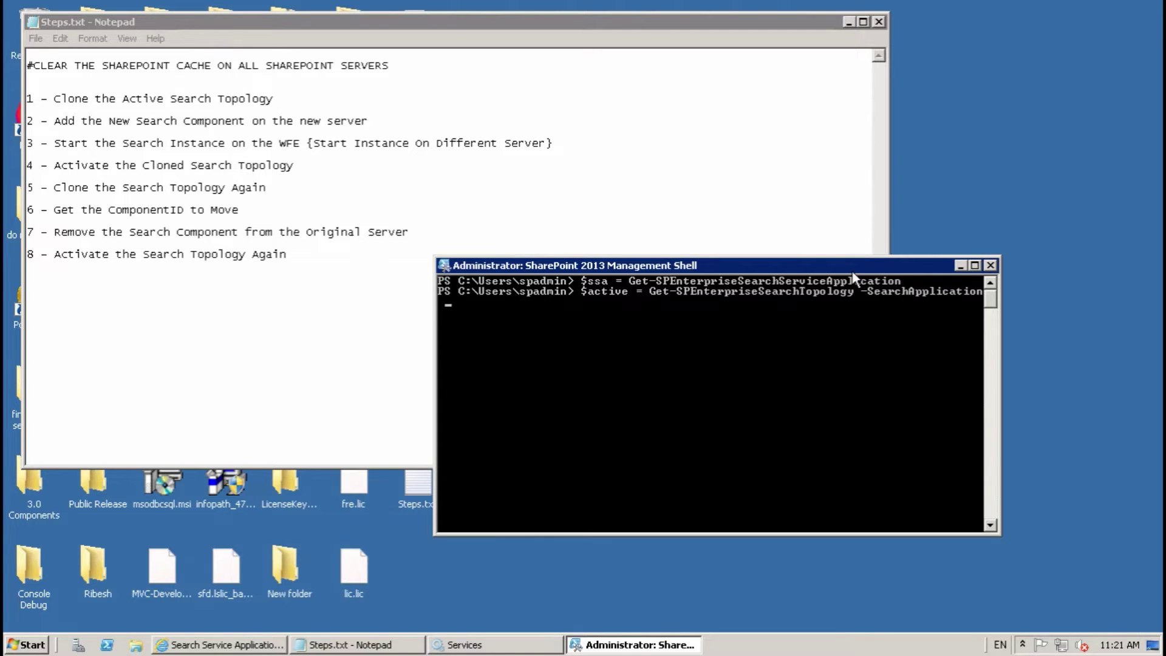
{"action": "type", "text": "$s"}
{"action": "key", "text": "Tab"}
{"action": "key", "text": "Tab"}
{"action": "type", "text": "-Active"}
{"action": "key", "text": "Return"}
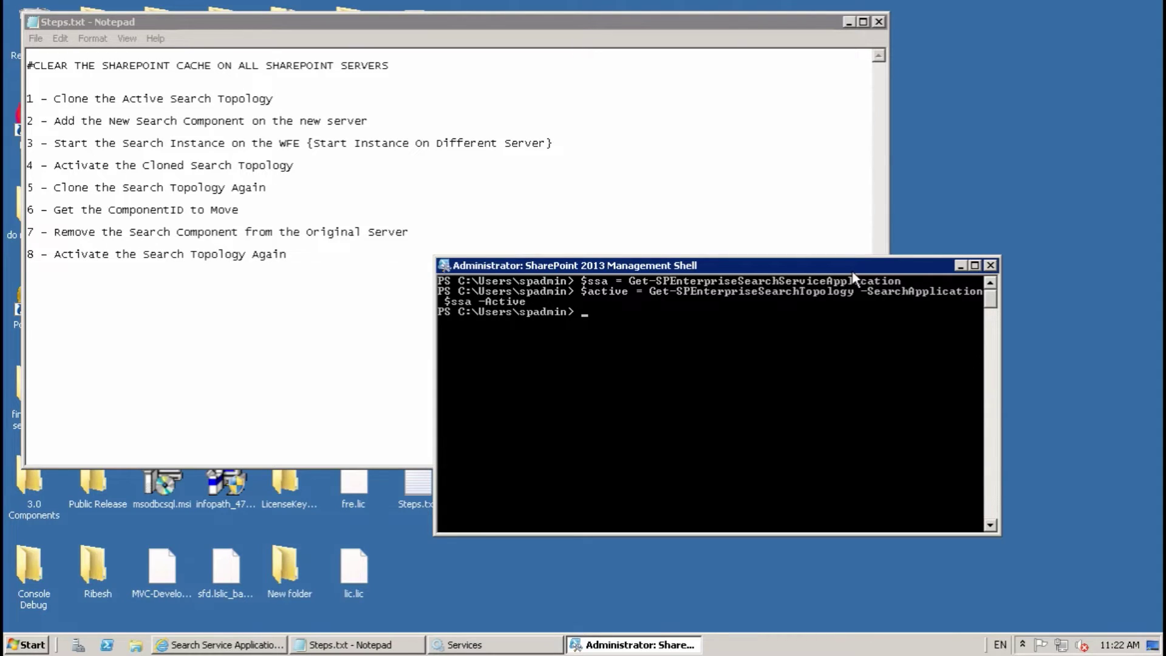
- Clone the active topology by running $clone = New-SPEnterpriseSearchTopology -SearchApplication $ssa -Clone -SearchTopology $active
{"action": "type", "text": "$"}
{"action": "type", "text": "clo"}
{"action": "type", "text": "ne"}
{"action": "type", "text": " ="}
{"action": "type", "text": " New"}
{"action": "type", "text": "-"}
{"action": "type", "text": "SPEnterpris"}
{"action": "type", "text": "en"}
{"action": "key", "text": "Tab"}
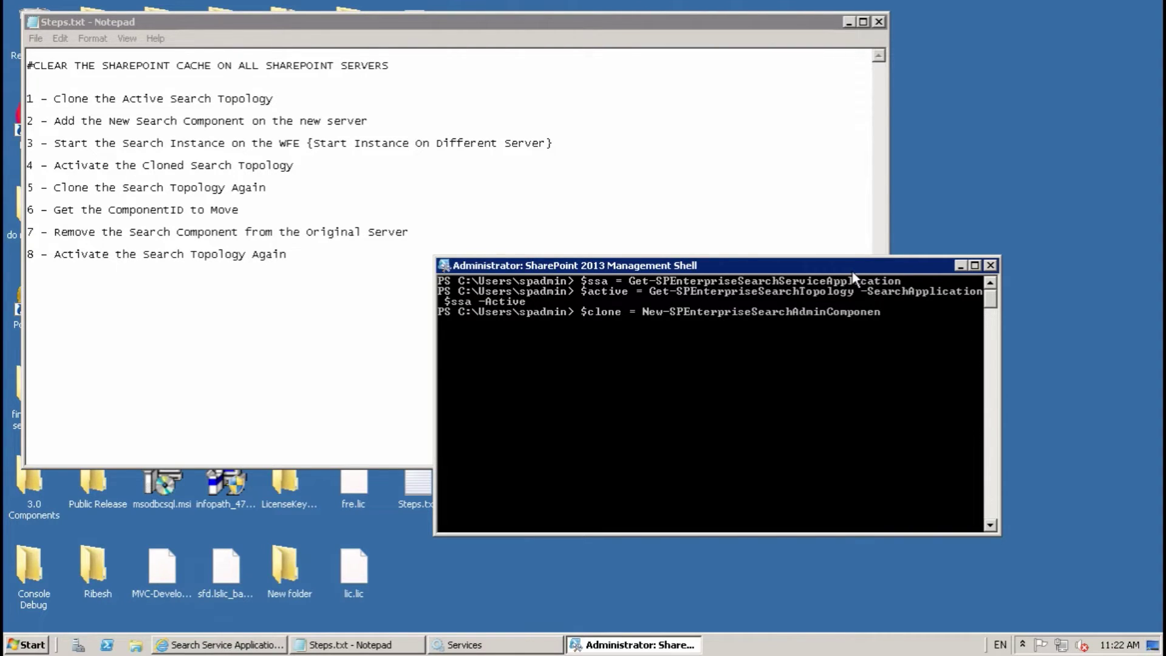
{"action": "key", "text": "BackSpace"}
{"action": "key", "text": "BackSpace"}
{"action": "key", "text": "BackSpace"}
{"action": "key", "text": "BackSpace"}
{"action": "key", "text": "BackSpace"}
{"action": "key", "text": "BackSpace"}
{"action": "key", "text": "BackSpace"}
{"action": "key", "text": "BackSpace"}
{"action": "key", "text": "BackSpace"}
{"action": "key", "text": "BackSpace"}
{"action": "key", "text": "BackSpace"}
{"action": "key", "text": "BackSpace"}
{"action": "type", "text": "Topology -SEARCH"}
{"action": "key", "text": "Tab"}
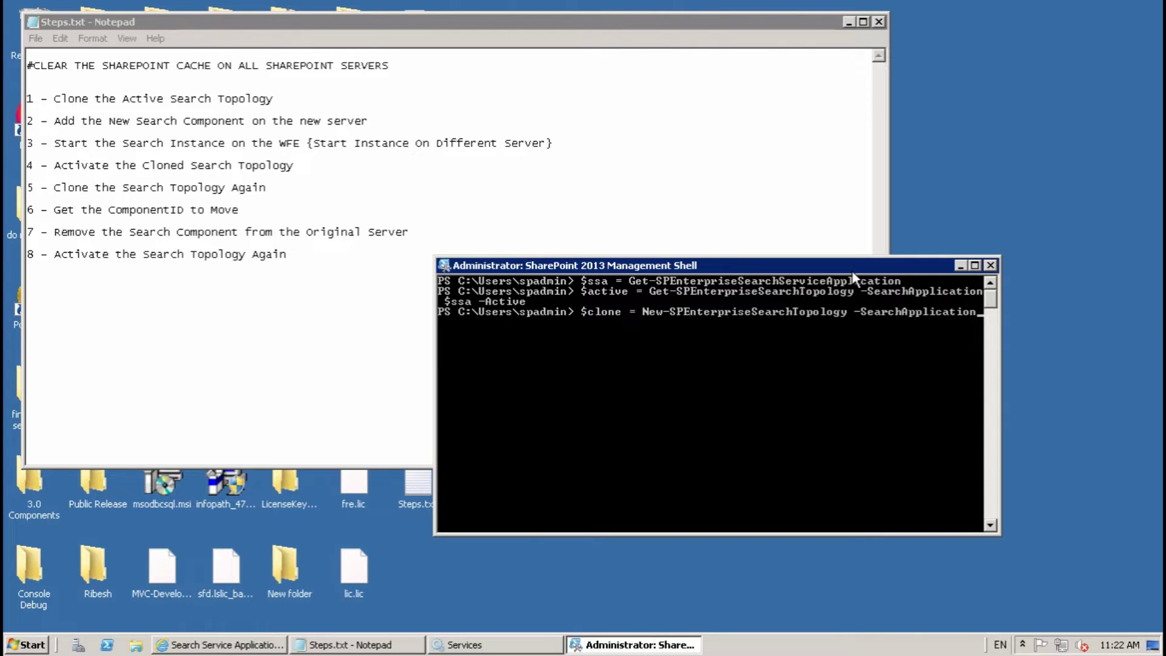
{"action": "type", "text": "$ssa -Clone -SearchTopology"}
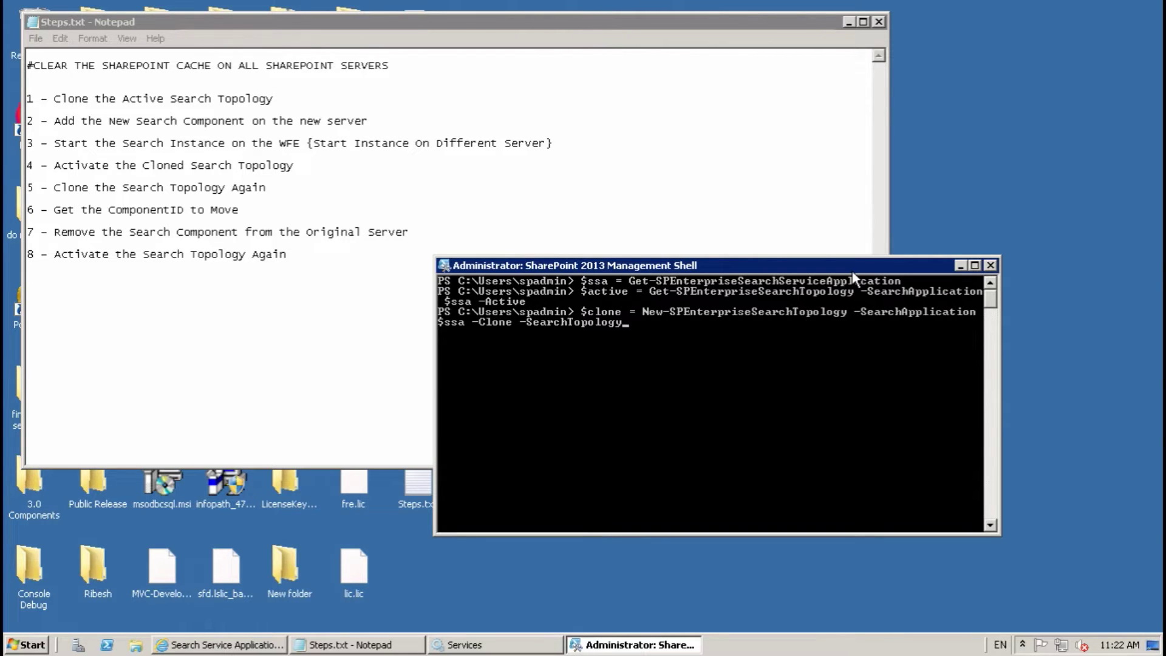
{"action": "type", "text": " $active"}
{"action": "key", "text": "Return"}
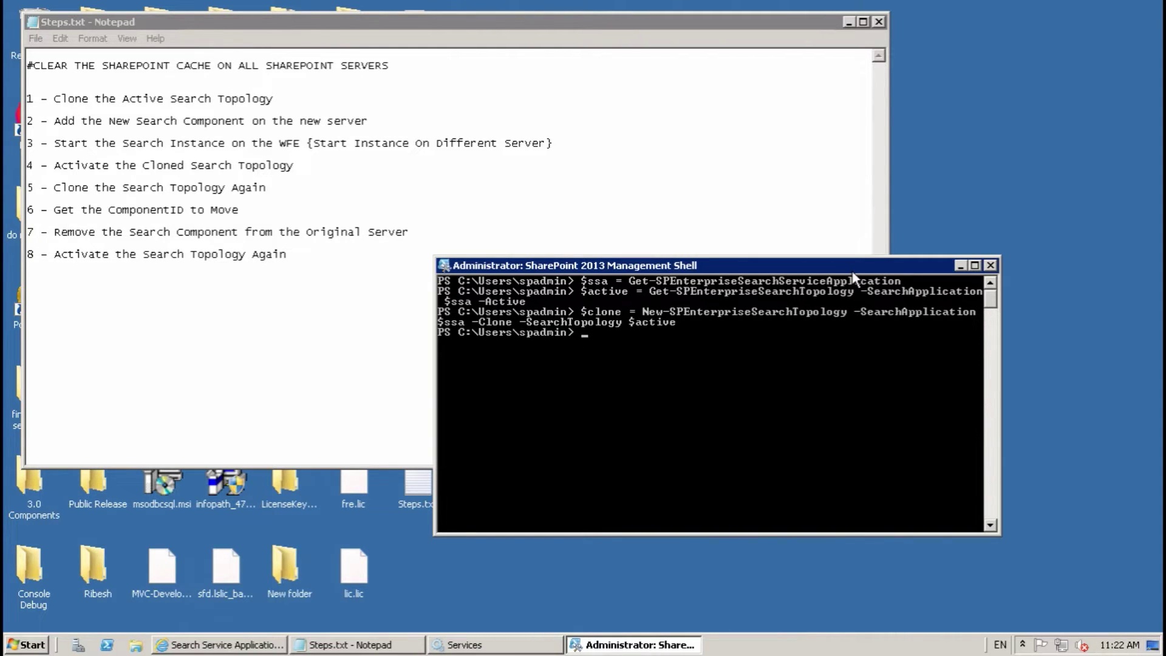
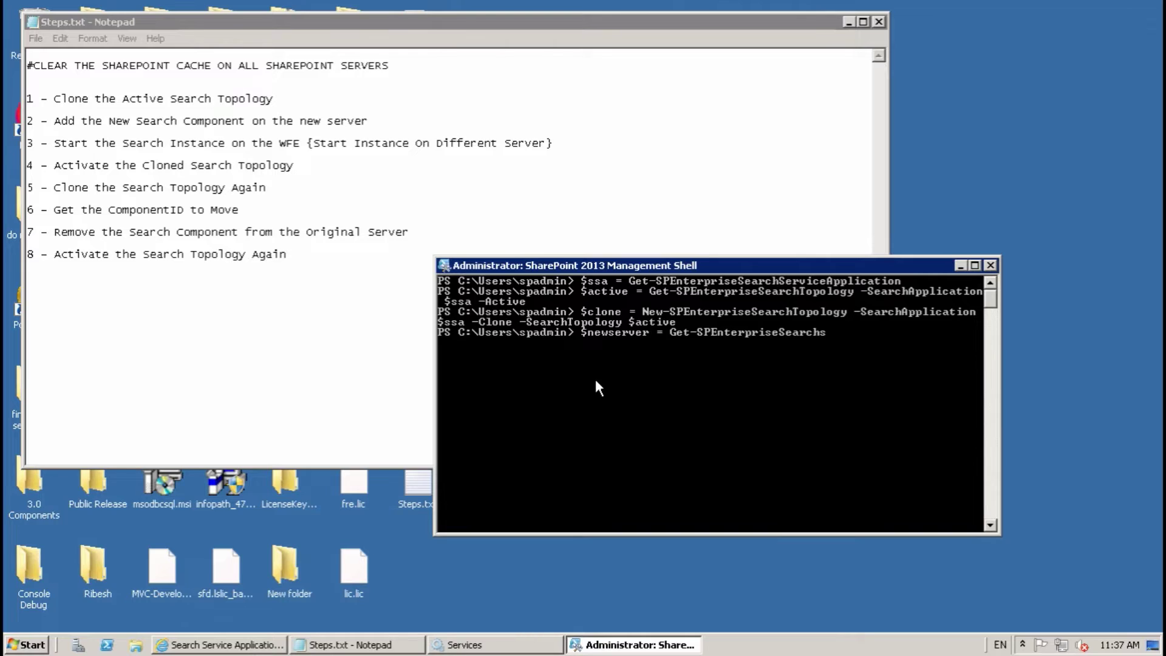
- Store the new server's search instance by running $newserver = Get-SPEnterpriseSearchServiceInstance -Identity "sp132"
{"action": "key", "text": "Tab"}
{"action": "type", "text": "I"}
{"action": "key", "text": "Tab"}
{"action": "type", "text": "-ide"}
{"action": "key", "text": "Tab"}
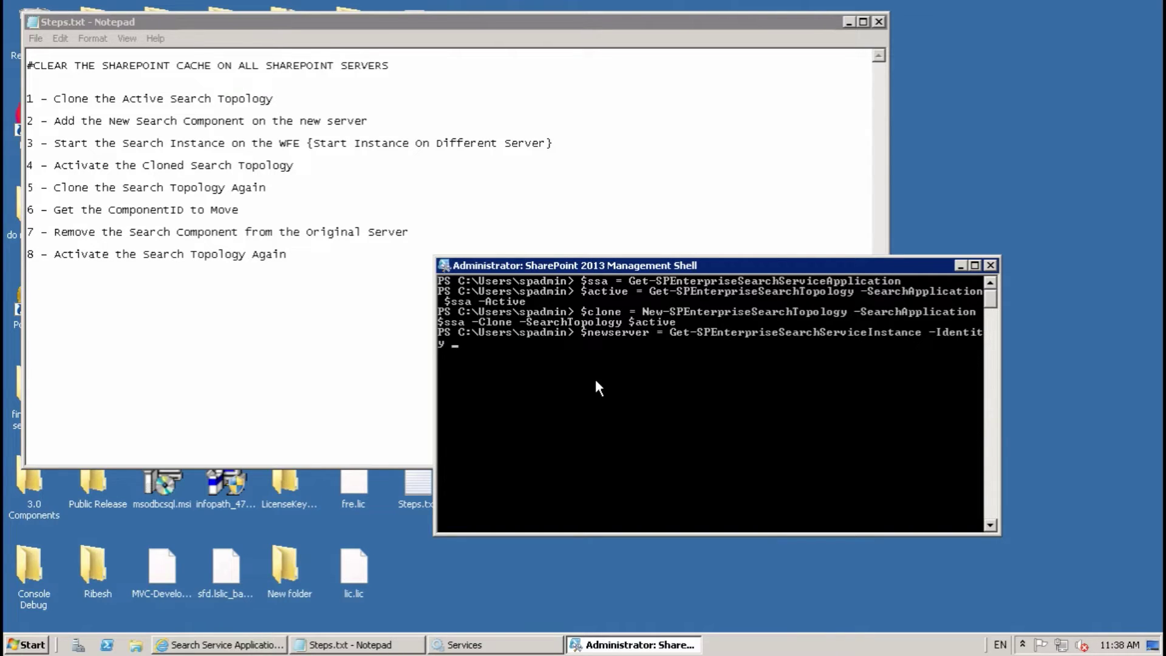
{"action": "type", "text": "\"sp132\""}
{"action": "key", "text": "Return"}
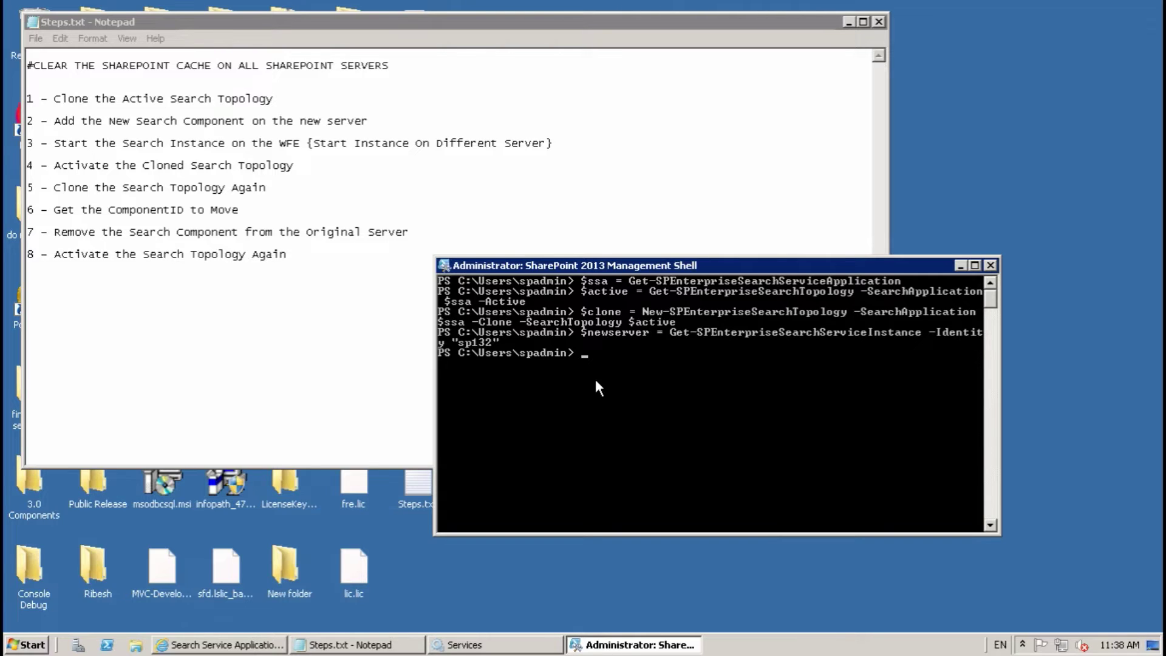
- Start the search service instance on the new server by running Start-SPEnterpriseSearchServiceInstance -Identity "sp132"
{"action": "type", "text": "Start-AFCacheCluster"}
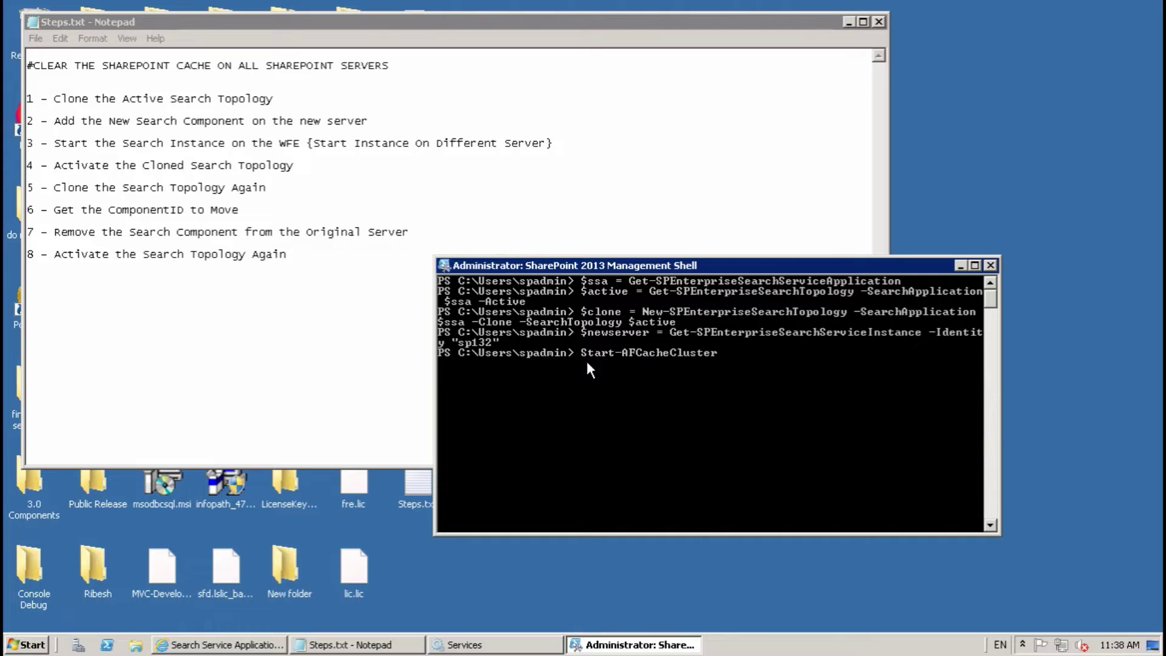
{"action": "key", "text": "BackSpace"}
{"action": "key", "text": "BackSpace"}
{"action": "key", "text": "BackSpace"}
{"action": "key", "text": "BackSpace"}
{"action": "key", "text": "BackSpace"}
{"action": "key", "text": "BackSpace"}
{"action": "key", "text": "BackSpace"}
{"action": "key", "text": "BackSpace"}
{"action": "key", "text": "BackSpace"}
{"action": "key", "text": "BackSpace"}
{"action": "key", "text": "BackSpace"}
{"action": "key", "text": "BackSpace"}
{"action": "key", "text": "BackSpace"}
{"action": "key", "text": "BackSpace"}
{"action": "type", "text": "SPE"}
{"action": "key", "text": "Tab"}
{"action": "key", "text": "BackSpace"}
{"action": "key", "text": "BackSpace"}
{"action": "key", "text": "BackSpace"}
{"action": "key", "text": "BackSpace"}
{"action": "key", "text": "BackSpace"}
{"action": "key", "text": "BackSpace"}
{"action": "key", "text": "BackSpace"}
{"action": "key", "text": "BackSpace"}
{"action": "key", "text": "BackSpace"}
{"action": "key", "text": "BackSpace"}
{"action": "key", "text": "BackSpace"}
{"action": "key", "text": "BackSpace"}
{"action": "key", "text": "BackSpace"}
{"action": "key", "text": "BackSpace"}
{"action": "key", "text": "BackSpace"}
{"action": "key", "text": "BackSpace"}
{"action": "key", "text": "BackSpace"}
{"action": "key", "text": "BackSpace"}
{"action": "key", "text": "BackSpace"}
{"action": "key", "text": "BackSpace"}
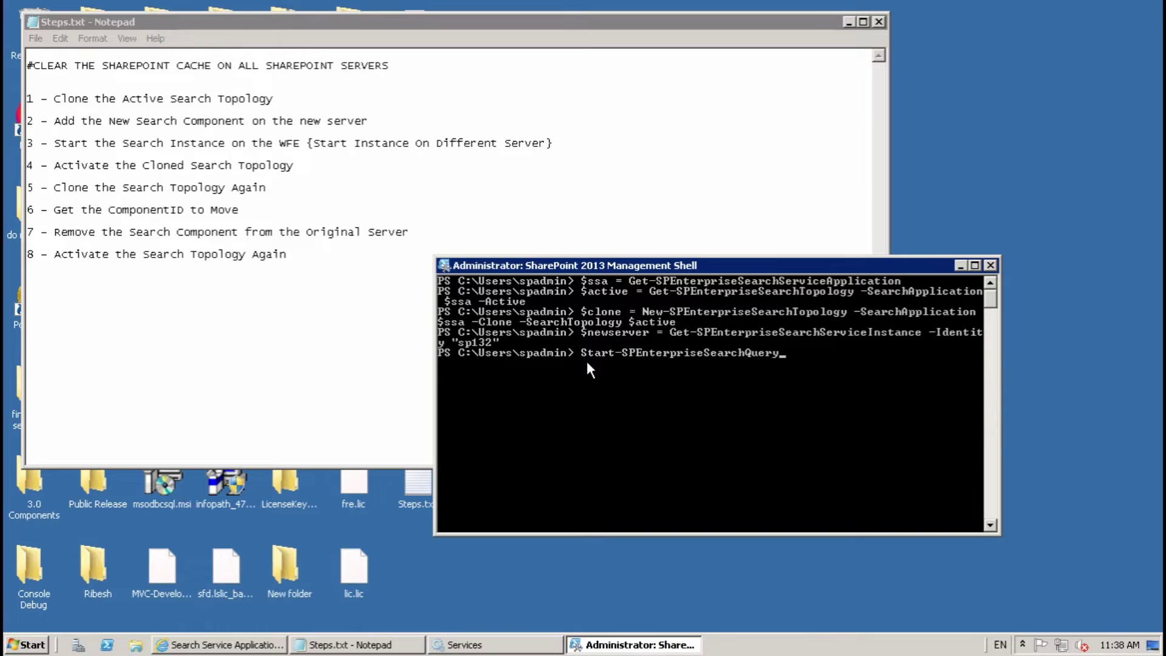
{"action": "key", "text": "BackSpace"}
{"action": "key", "text": "BackSpace"}
{"action": "key", "text": "BackSpace"}
{"action": "key", "text": "BackSpace"}
{"action": "key", "text": "BackSpace"}
{"action": "type", "text": "Serv"}
{"action": "key", "text": "Tab"}
{"action": "type", "text": "-Id"}
{"action": "key", "text": "Tab"}
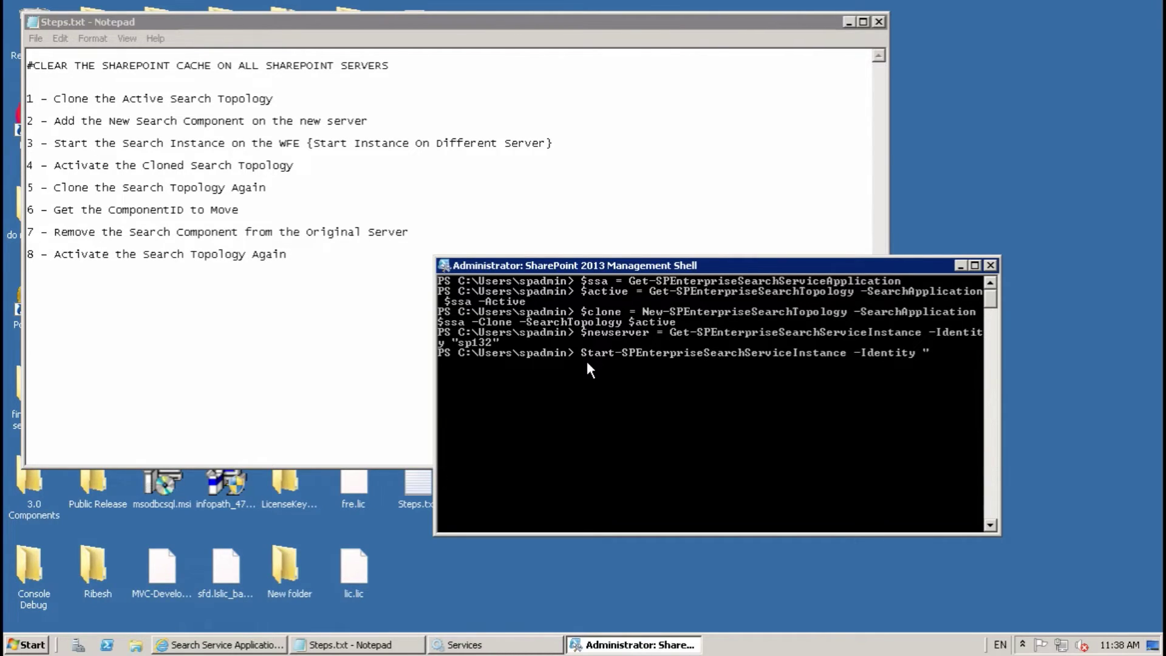
{"action": "type", "text": "\"sp132"}
{"action": "key", "text": "Return"}
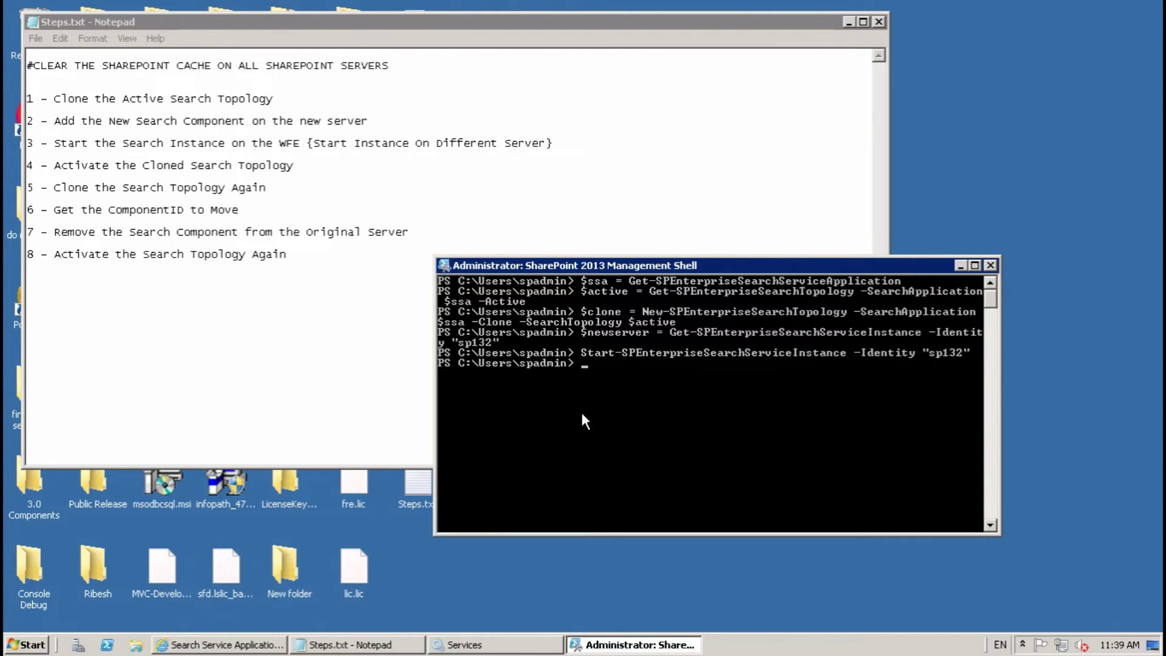
- Check the status of the new server's search instance by running Get-SPEnterpriseSearchServiceInstance -Identity $newserver
{"action": "type", "text": "get-spent"}
{"action": "key", "text": "Tab"}
{"action": "key", "text": "BackSpace"}
{"action": "key", "text": "BackSpace"}
{"action": "key", "text": "BackSpace"}
{"action": "key", "text": "BackSpace"}
{"action": "key", "text": "BackSpace"}
{"action": "key", "text": "BackSpace"}
{"action": "key", "text": "BackSpace"}
{"action": "key", "text": "BackSpace"}
{"action": "key", "text": "BackSpace"}
{"action": "key", "text": "BackSpace"}
{"action": "key", "text": "BackSpace"}
{"action": "key", "text": "BackSpace"}
{"action": "key", "text": "BackSpace"}
{"action": "key", "text": "BackSpace"}
{"action": "key", "text": "BackSpace"}
{"action": "key", "text": "BackSpace"}
{"action": "key", "text": "BackSpace"}
{"action": "key", "text": "BackSpace"}
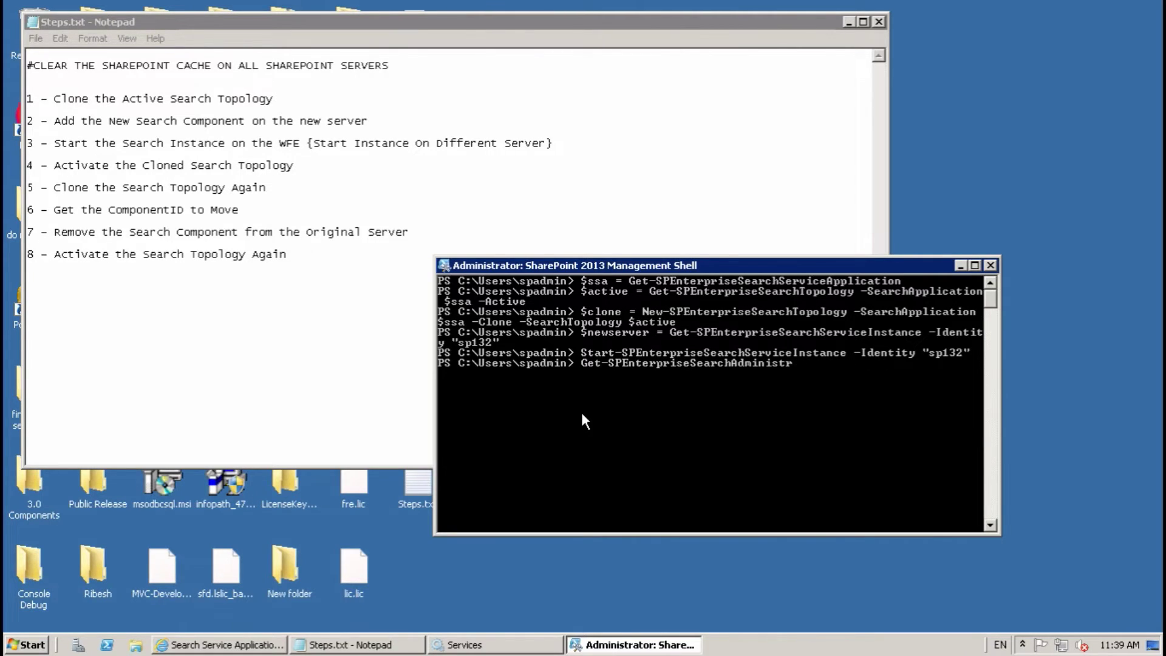
{"action": "key", "text": "BackSpace"}
{"action": "key", "text": "BackSpace"}
{"action": "key", "text": "BackSpace"}
{"action": "key", "text": "BackSpace"}
{"action": "key", "text": "BackSpace"}
{"action": "type", "text": "ServiceInstance -Id"}
{"action": "key", "text": "Tab"}
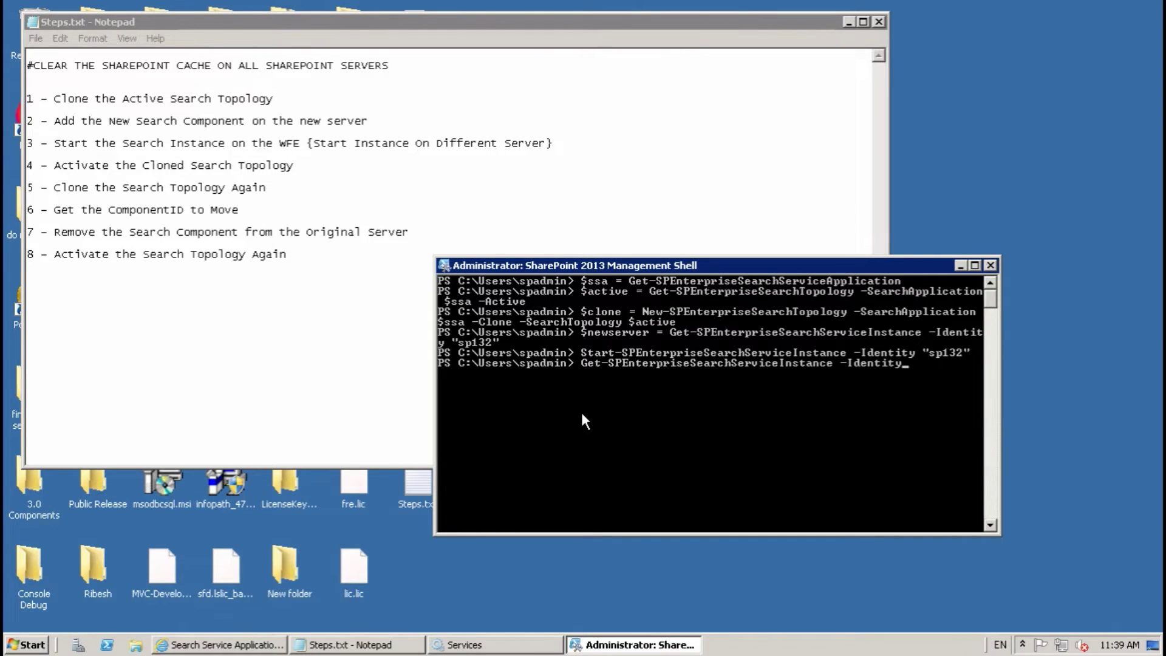
{"action": "type", "text": "$ne"}
{"action": "key", "text": "Tab"}
{"action": "key", "text": "Tab"}
{"action": "key", "text": "Return"}
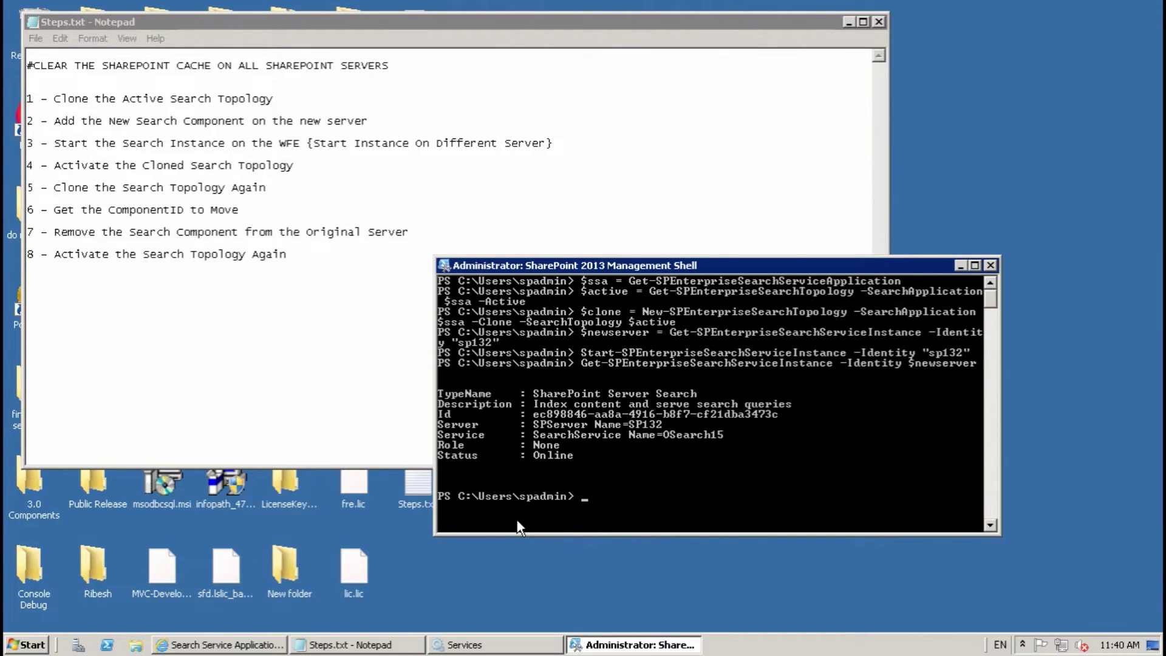
- Review the Search Application Topology in Internet Explorer, and return to the SharePoint 2013 Management Shell
{"action": "left_click", "coordinate": [267, 643]}
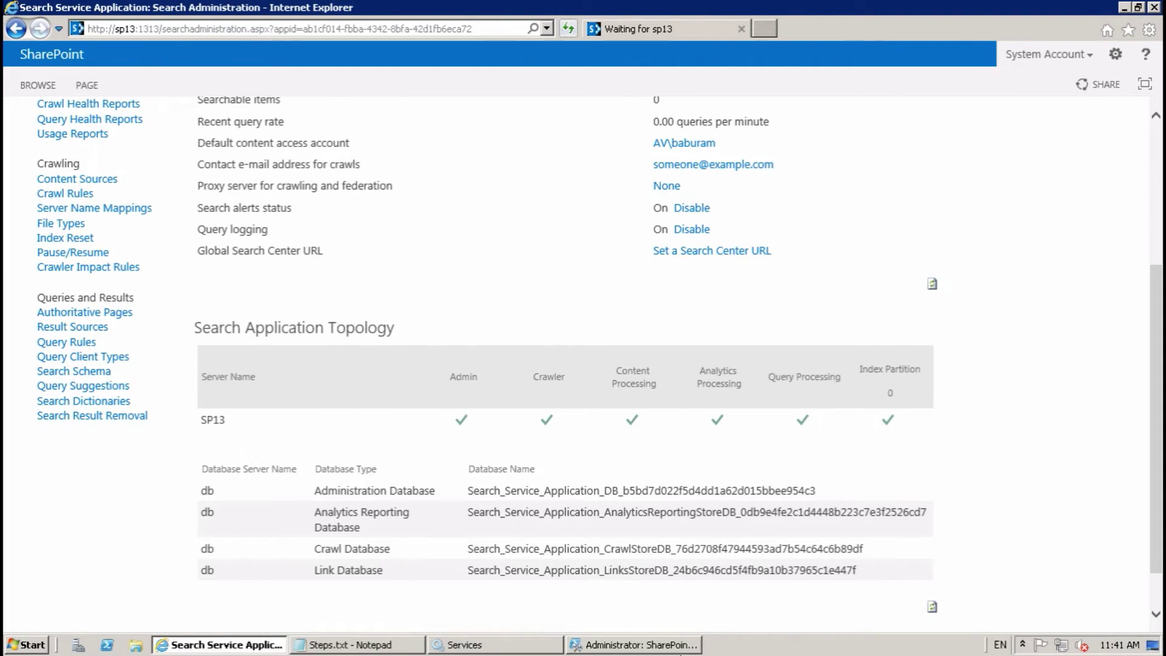
{"action": "mouse_move", "coordinate": [614, 649]}
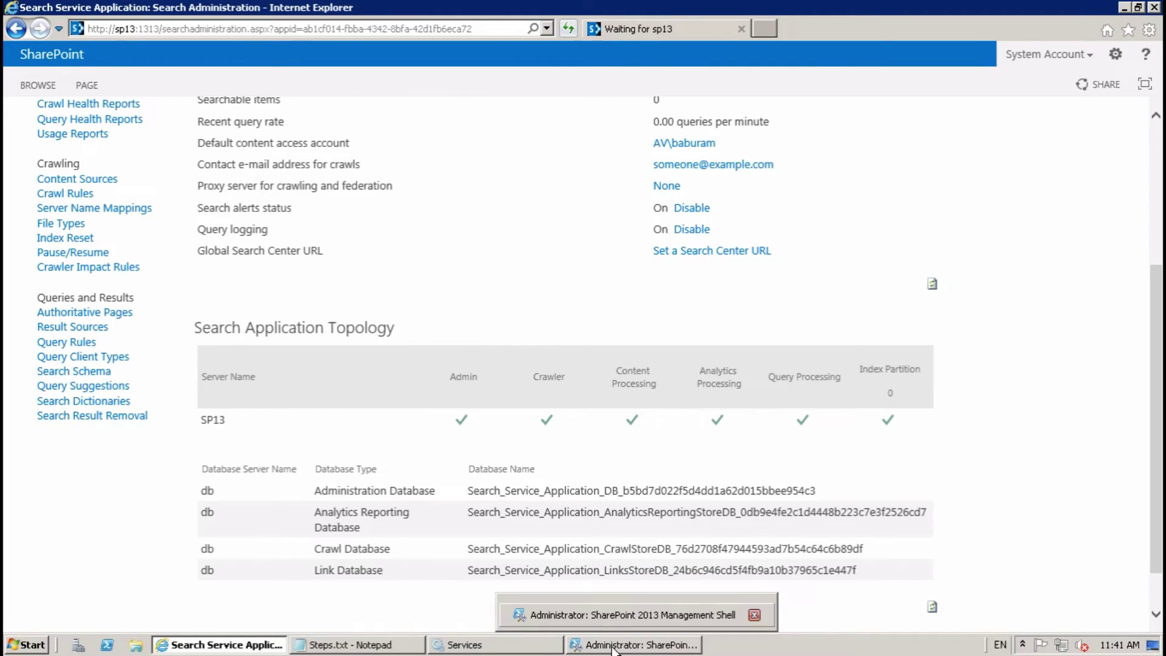
{"action": "left_click", "coordinate": [614, 648]}
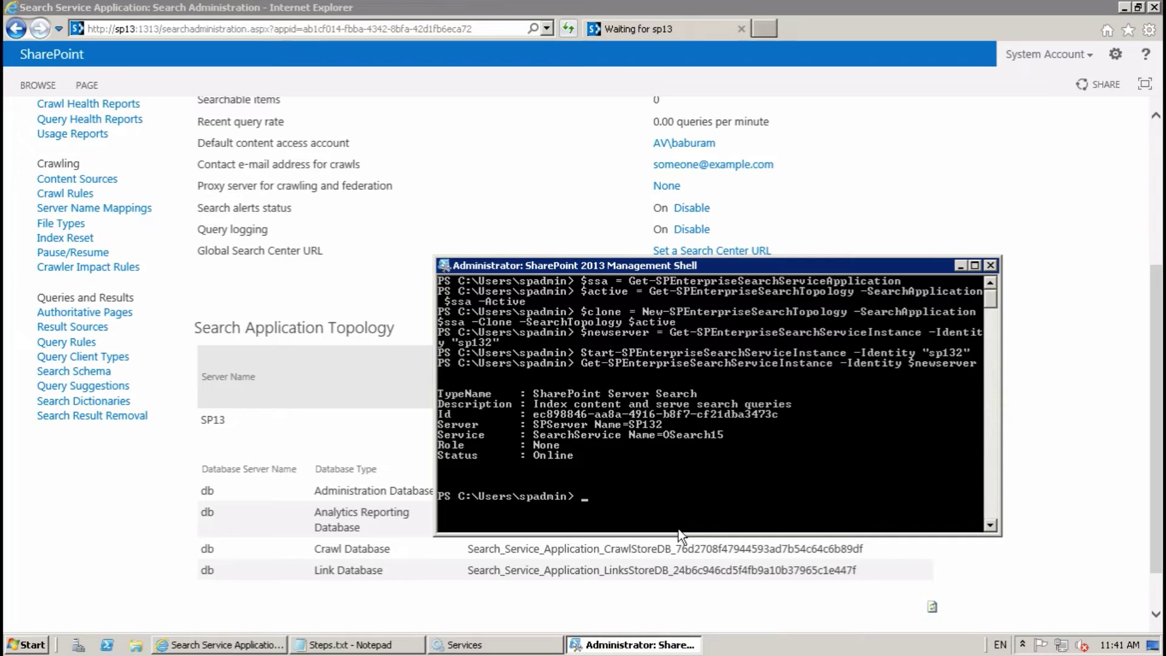
- Add a query processing component to the cloned topology by running New-SPEnterpriseSearchQueryProcessingComponent -SearchTopology $clone -SearchServiceInstance $newserver
{"action": "type", "text": "New-spen"}
{"action": "key", "text": "Tab"}
{"action": "key", "text": "BackSpace"}
{"action": "key", "text": "BackSpace"}
{"action": "key", "text": "BackSpace"}
{"action": "key", "text": "BackSpace"}
{"action": "key", "text": "BackSpace"}
{"action": "key", "text": "BackSpace"}
{"action": "key", "text": "BackSpace"}
{"action": "key", "text": "BackSpace"}
{"action": "key", "text": "BackSpace"}
{"action": "key", "text": "BackSpace"}
{"action": "key", "text": "BackSpace"}
{"action": "key", "text": "BackSpace"}
{"action": "key", "text": "BackSpace"}
{"action": "key", "text": "BackSpace"}
{"action": "key", "text": "BackSpace"}
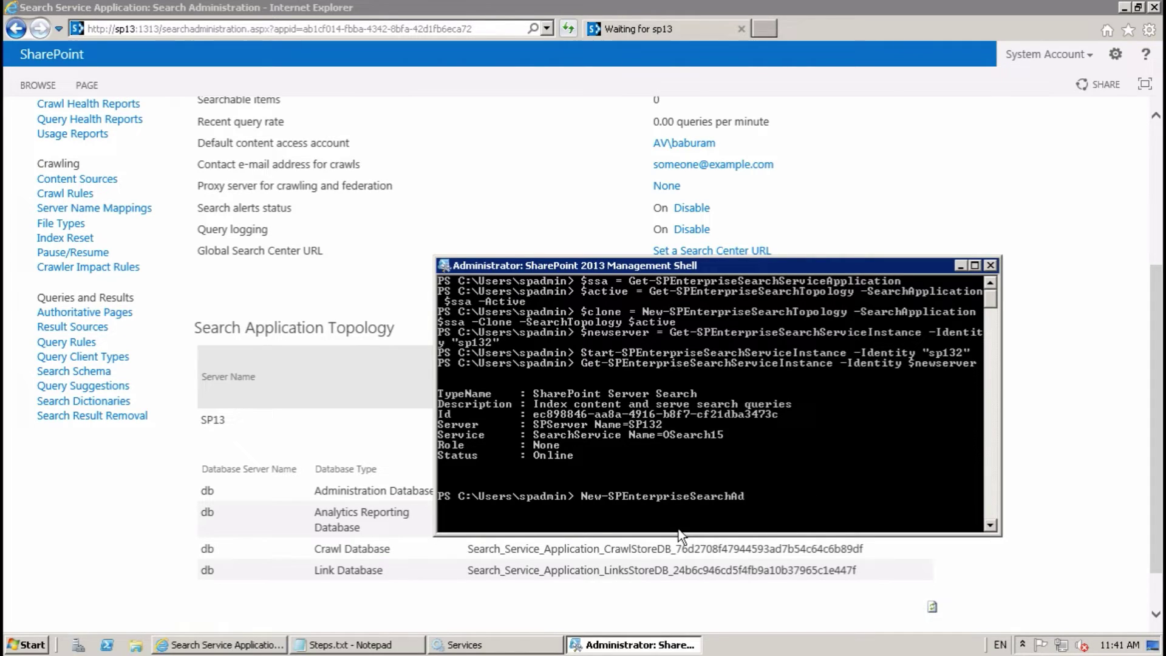
{"action": "type", "text": "hq"}
{"action": "key", "text": "Tab"}
{"action": "key", "text": "BackSpace"}
{"action": "key", "text": "BackSpace"}
{"action": "key", "text": "BackSpace"}
{"action": "key", "text": "BackSpace"}
{"action": "key", "text": "BackSpace"}
{"action": "key", "text": "BackSpace"}
{"action": "key", "text": "BackSpace"}
{"action": "key", "text": "BackSpace"}
{"action": "left_click_drag", "start_coordinate": [746, 267], "coordinate": [678, 484]}
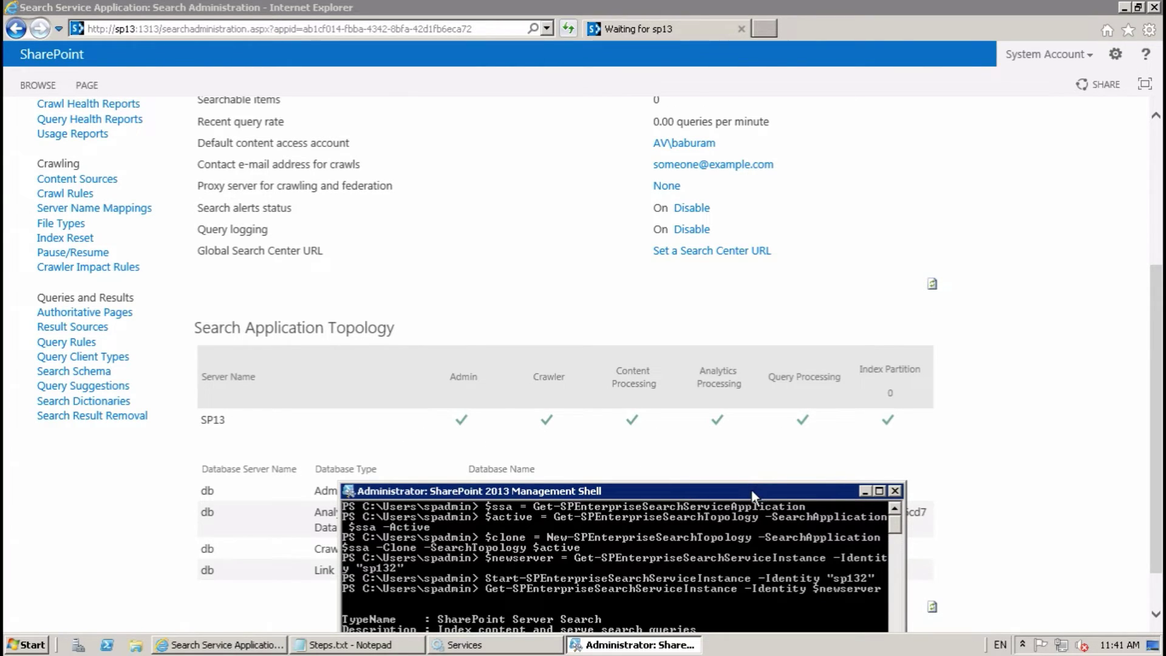
{"action": "left_click_drag", "start_coordinate": [752, 489], "coordinate": [787, 304]}
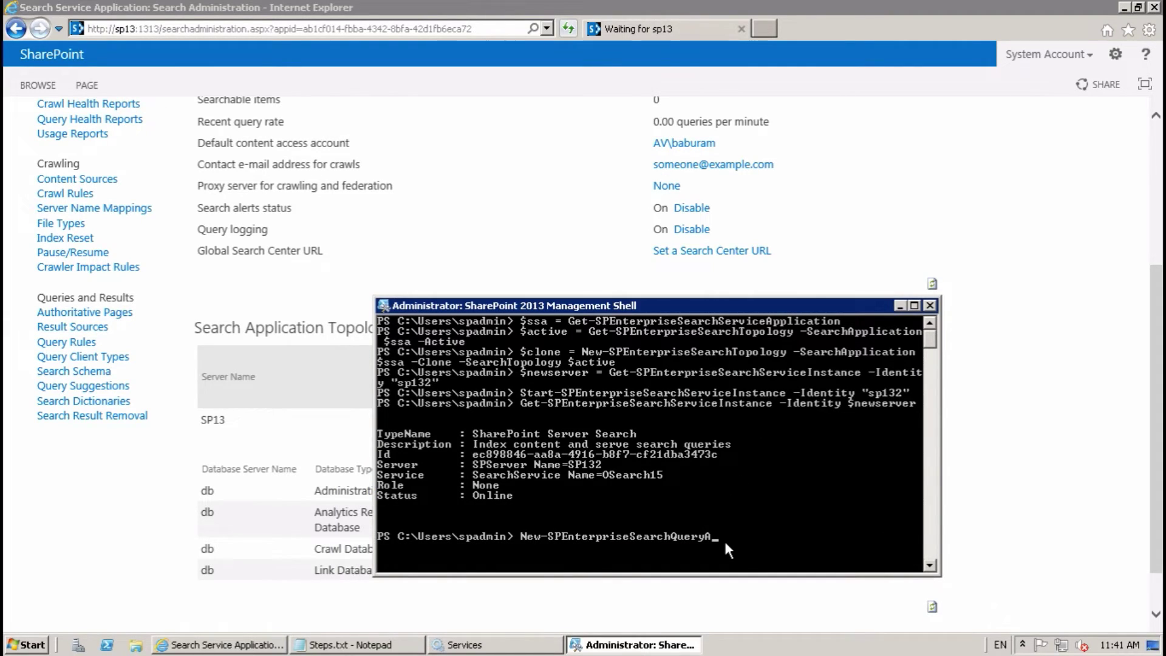
{"action": "type", "text": "ProcessingComponent"}
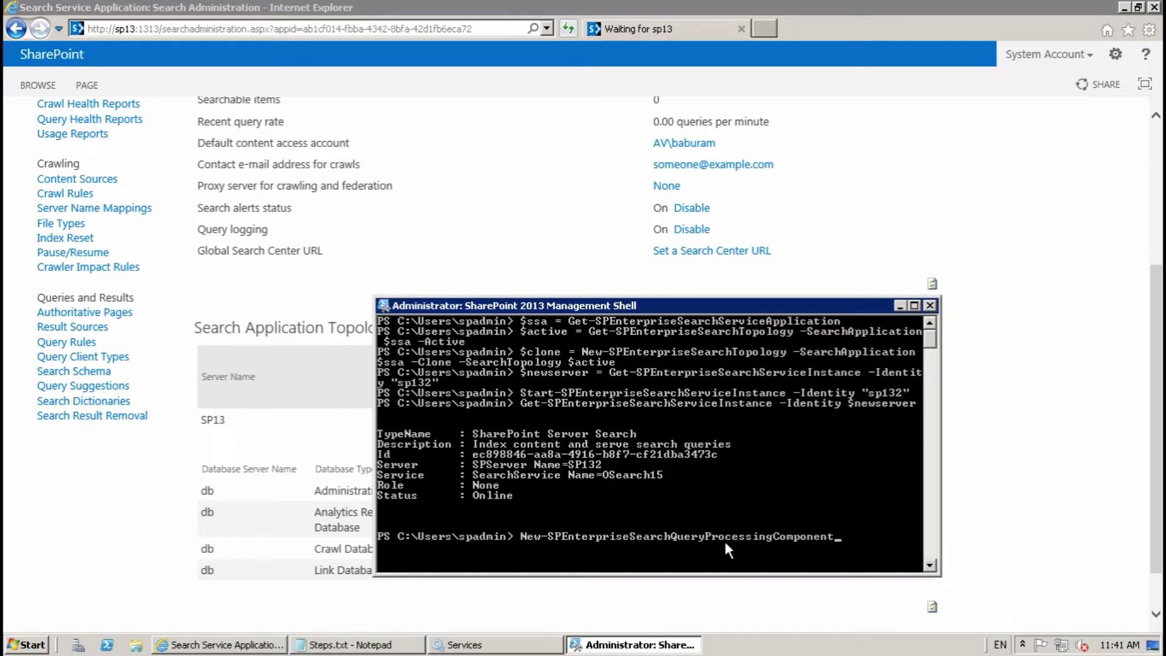
{"action": "type", "text": " -SearchTopology"}
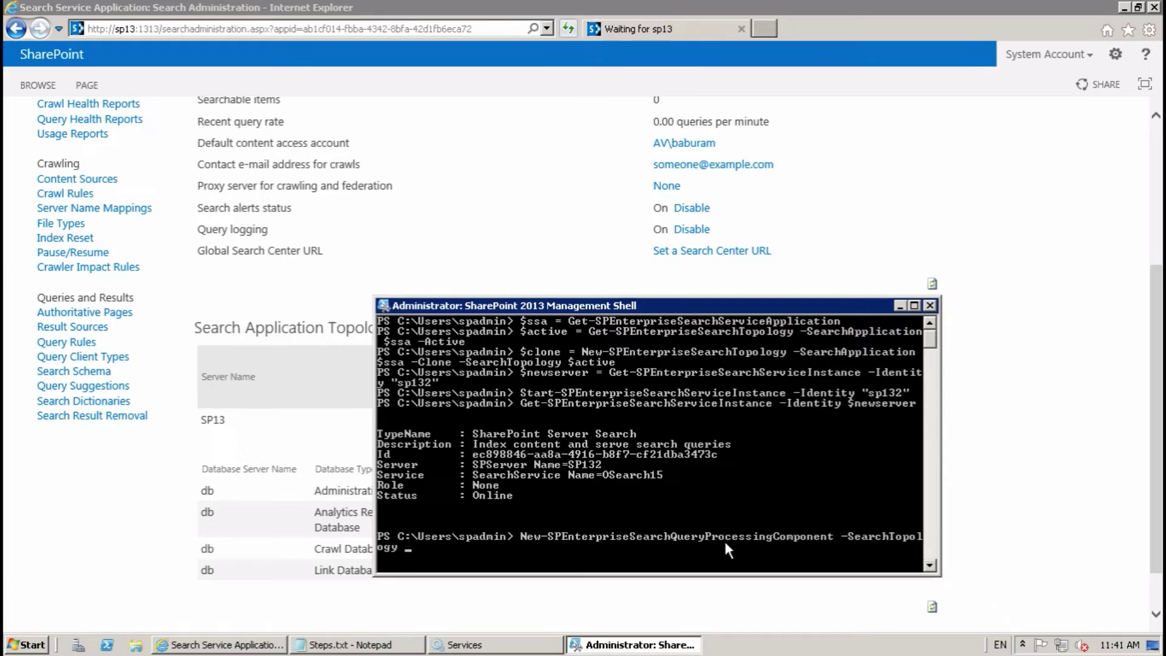
{"action": "type", "text": "$clone -searchservi"}
{"action": "key", "text": "Tab"}
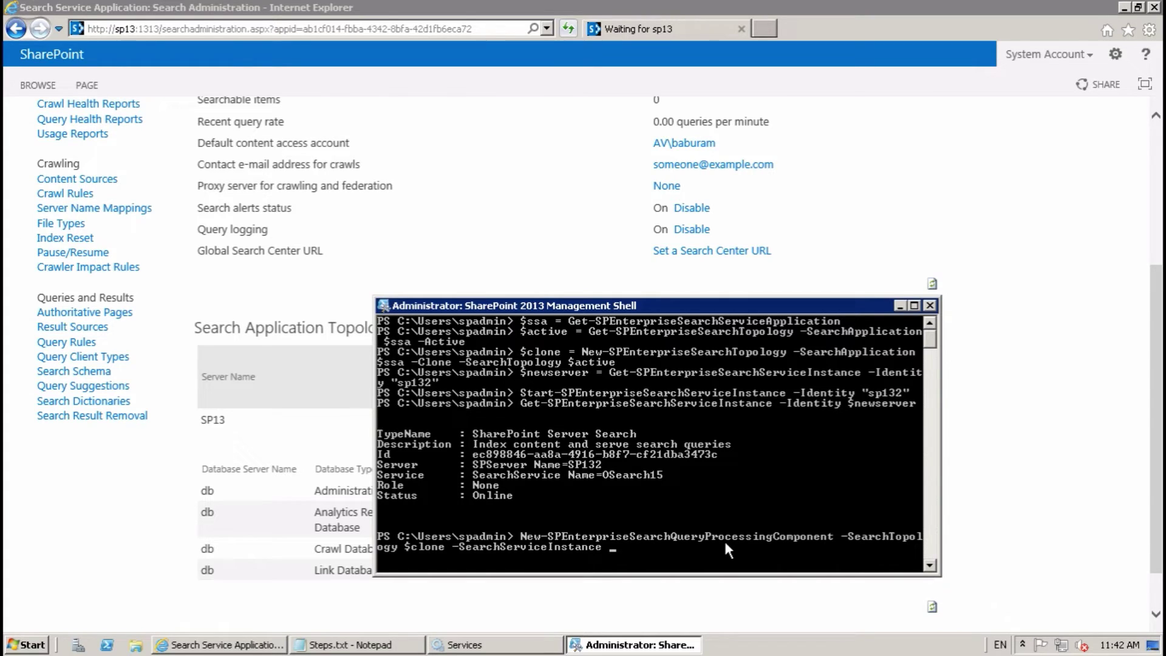
{"action": "type", "text": "$new"}
{"action": "key", "text": "Tab"}
{"action": "key", "text": "Return"}
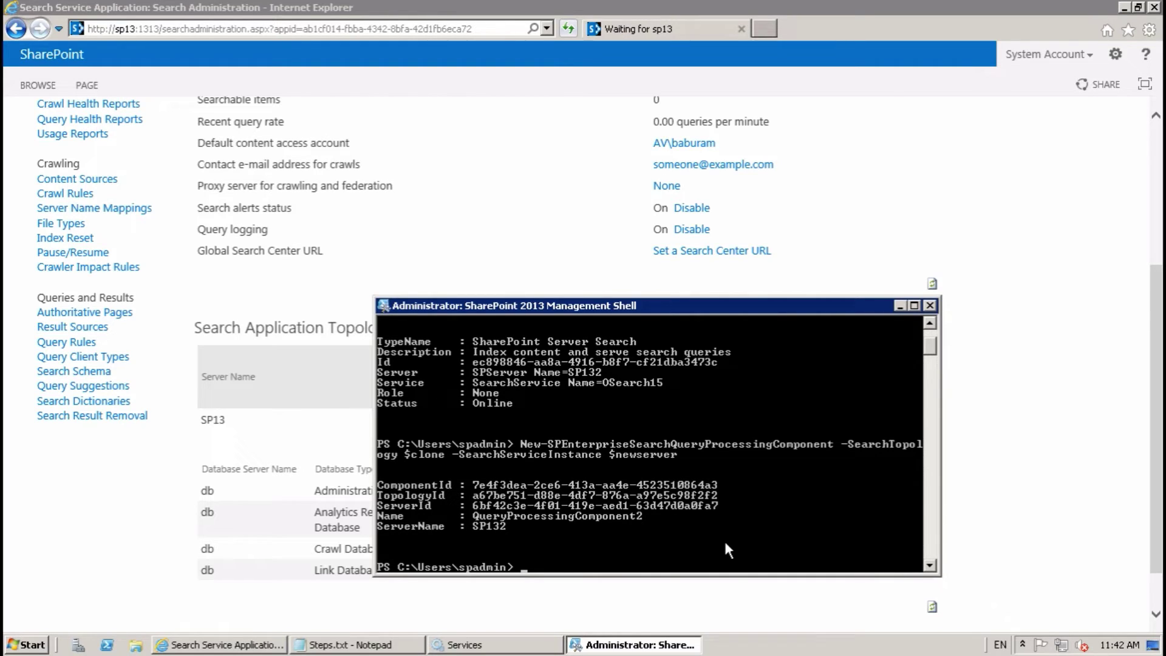
- Activate the cloned search topology by running Set-SPEnterpriseSearchTopology -Identity $clone
{"action": "type", "text": "set-"}
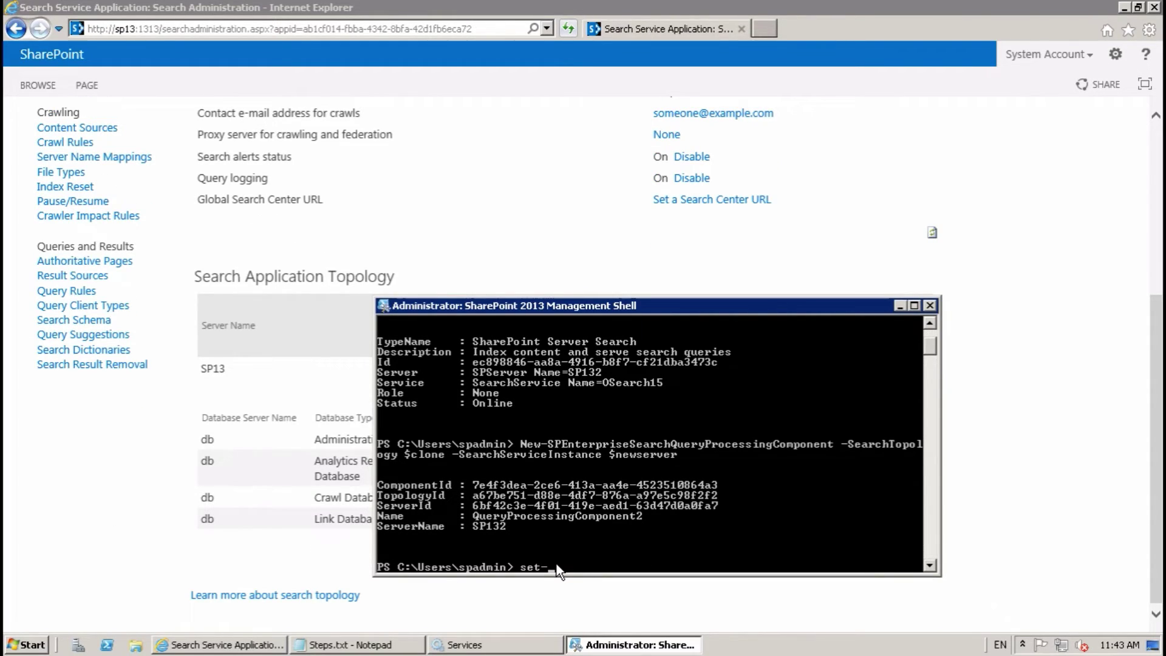
{"action": "type", "text": "spe"}
{"action": "key", "text": "Tab"}
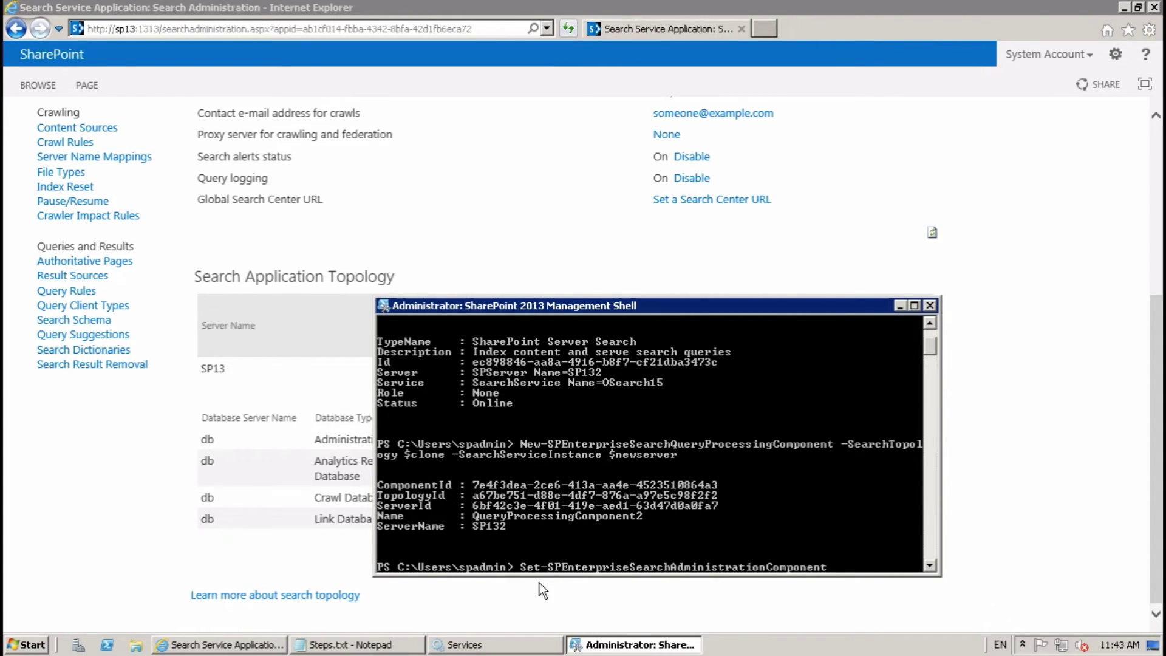
{"action": "key", "text": "BackSpace"}
{"action": "key", "text": "BackSpace"}
{"action": "key", "text": "BackSpace"}
{"action": "key", "text": "BackSpace"}
{"action": "key", "text": "BackSpace"}
{"action": "key", "text": "BackSpace"}
{"action": "key", "text": "BackSpace"}
{"action": "key", "text": "BackSpace"}
{"action": "key", "text": "BackSpace"}
{"action": "key", "text": "BackSpace"}
{"action": "key", "text": "BackSpace"}
{"action": "key", "text": "BackSpace"}
{"action": "key", "text": "BackSpace"}
{"action": "key", "text": "BackSpace"}
{"action": "key", "text": "BackSpace"}
{"action": "key", "text": "BackSpace"}
{"action": "key", "text": "BackSpace"}
{"action": "key", "text": "BackSpace"}
{"action": "key", "text": "BackSpace"}
{"action": "key", "text": "BackSpace"}
{"action": "key", "text": "BackSpace"}
{"action": "key", "text": "BackSpace"}
{"action": "key", "text": "BackSpace"}
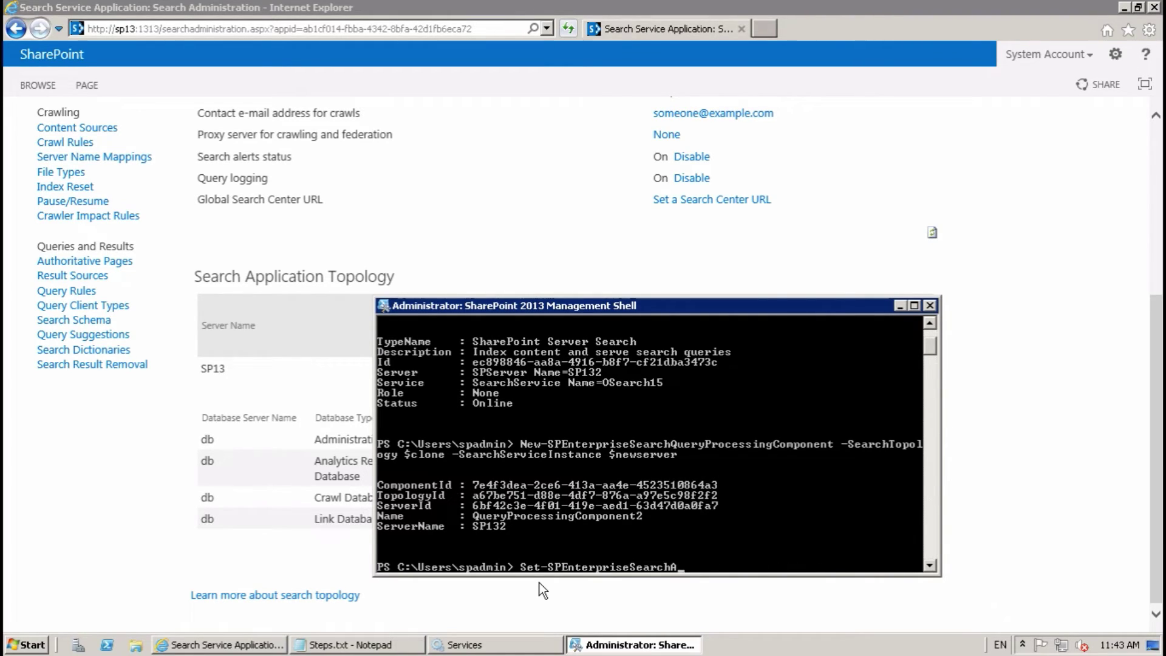
{"action": "type", "text": "topo"}
{"action": "key", "text": "Tab"}
{"action": "type", "text": "Identity"}
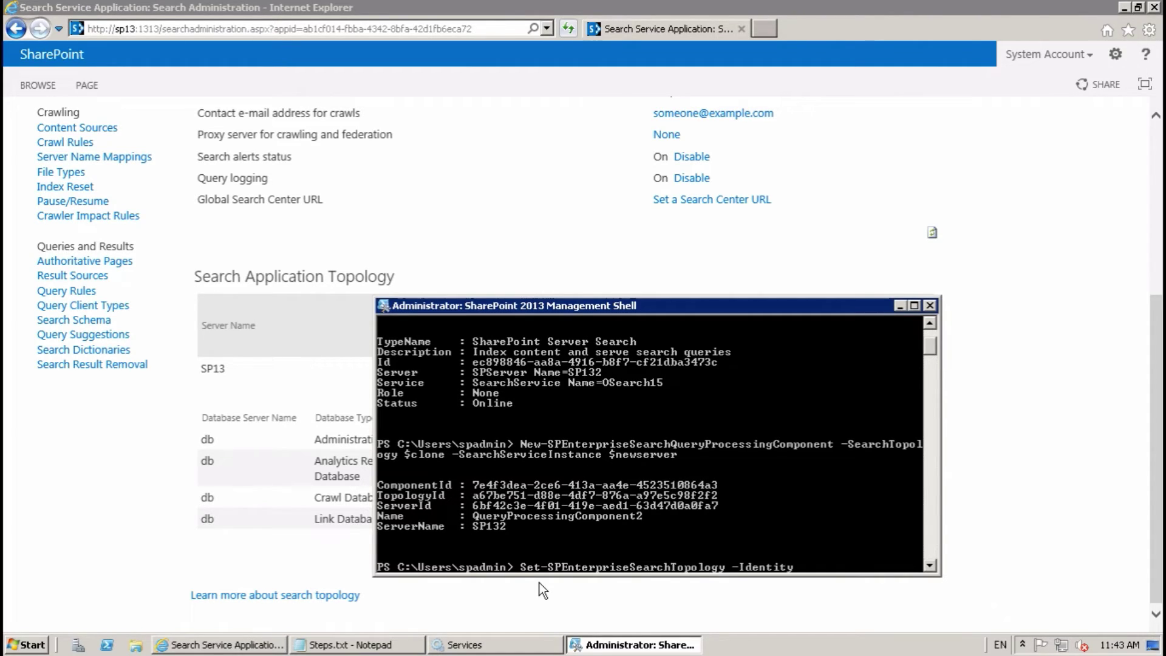
{"action": "type", "text": " $clone"}
{"action": "key", "text": "Return"}
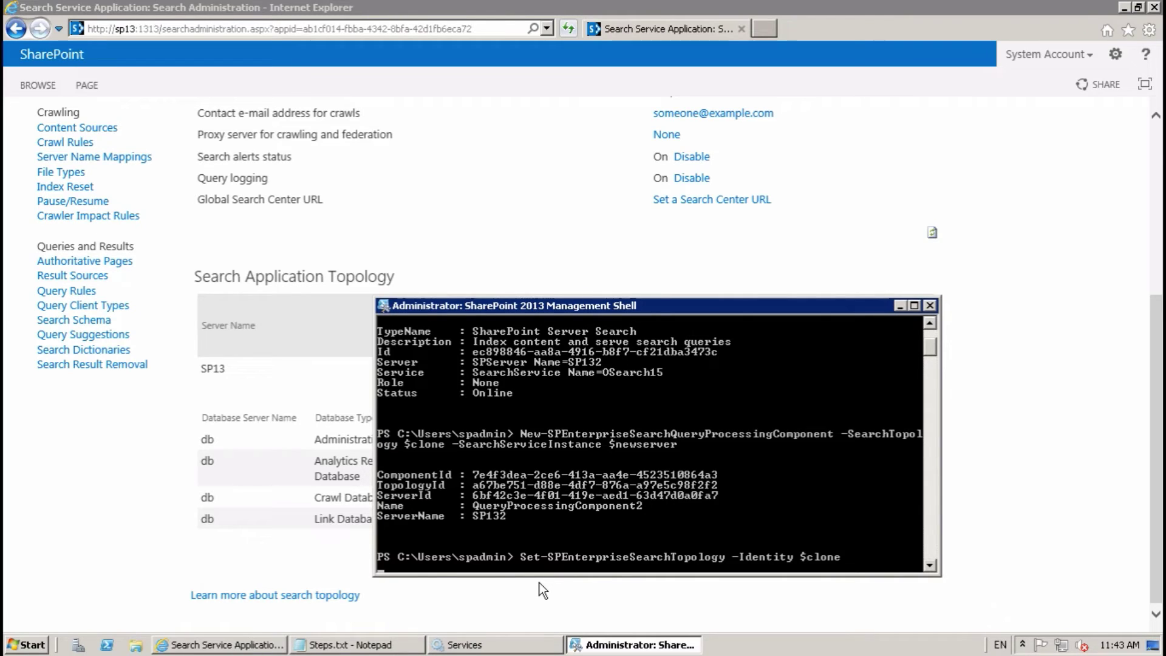
- Enlarge the Management Shell window slightly and move it off the topology table, and reload the Search Administration page in Internet Explorer
{"action": "left_click_drag", "start_coordinate": [574, 574], "coordinate": [572, 596]}
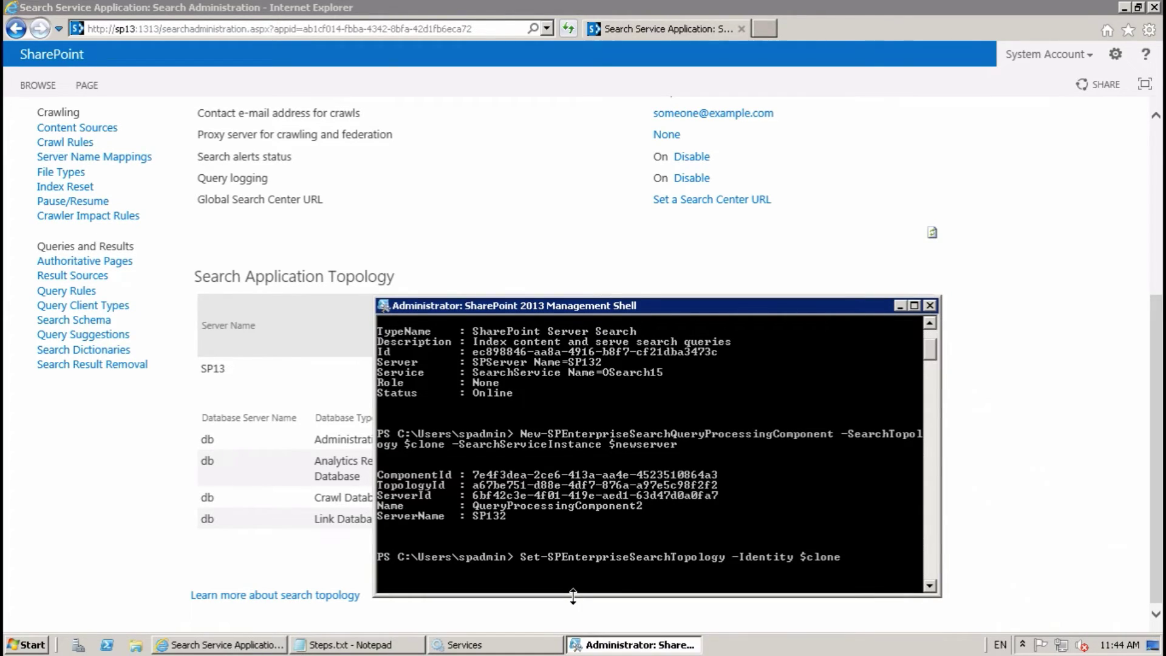
{"action": "left_click_drag", "start_coordinate": [703, 302], "coordinate": [691, 70]}
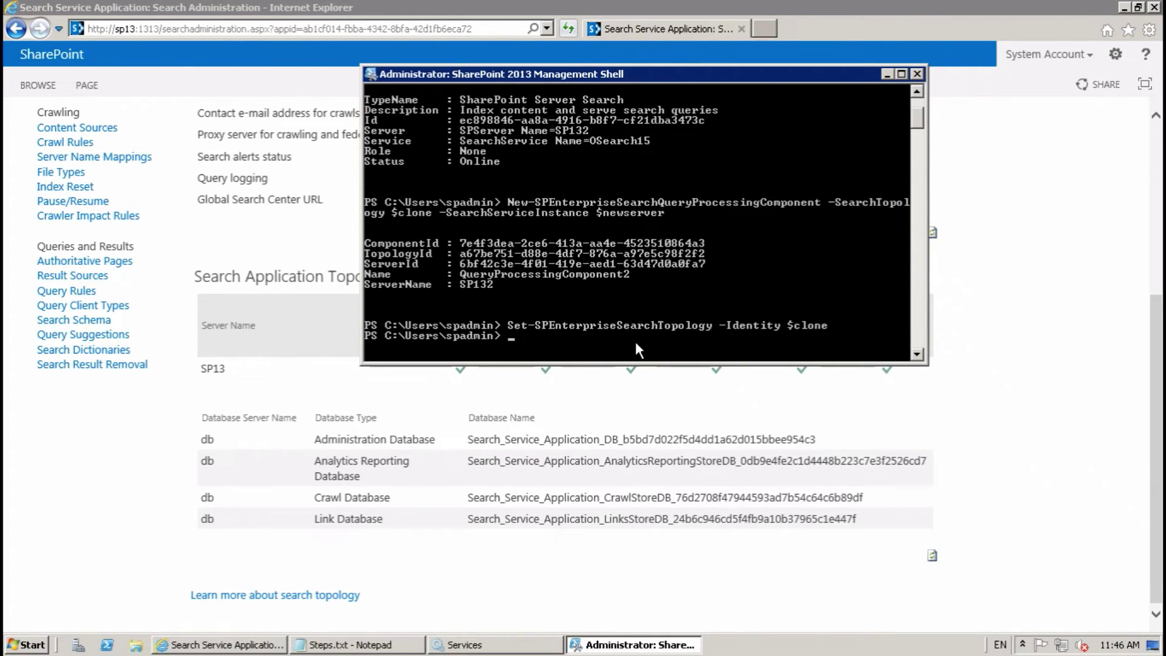
{"action": "left_click", "coordinate": [661, 29]}
{"action": "left_click", "coordinate": [571, 27]}
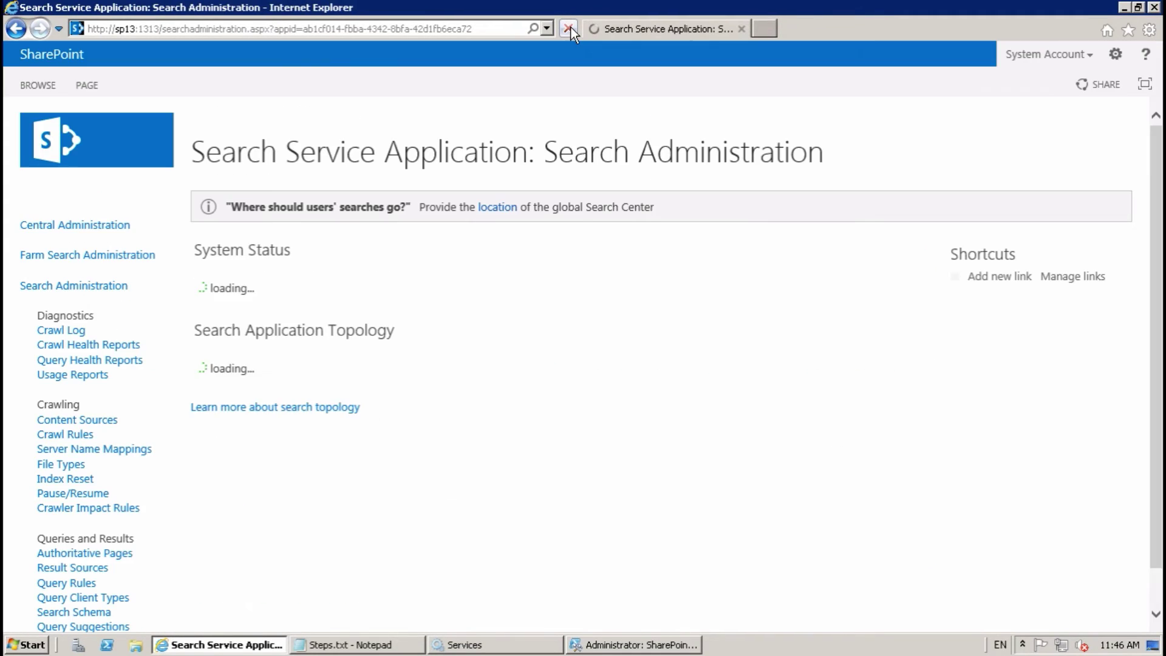
- Examine the reloaded Search Application Topology table for the query processing assignments of servers SP13 and SP132
{"action": "scroll", "coordinate": [636, 358], "scroll_direction": "down", "scroll_amount": 2}
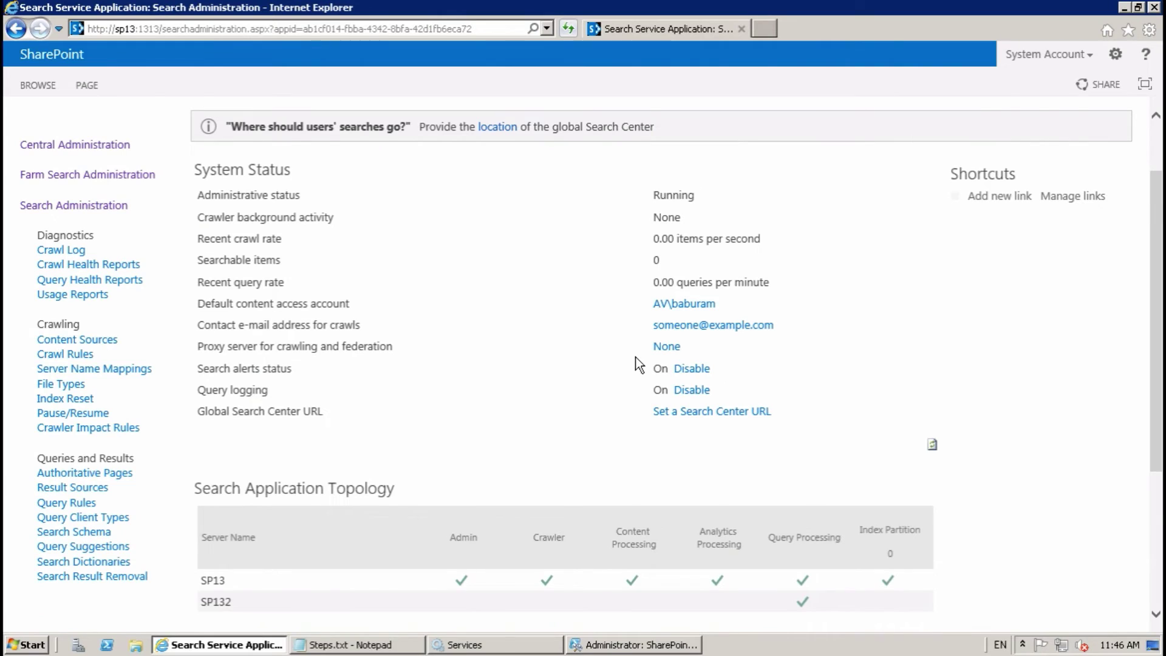
{"action": "scroll", "coordinate": [635, 358], "scroll_direction": "down", "scroll_amount": 4}
{"action": "scroll", "coordinate": [635, 359], "scroll_direction": "up", "scroll_amount": 2}
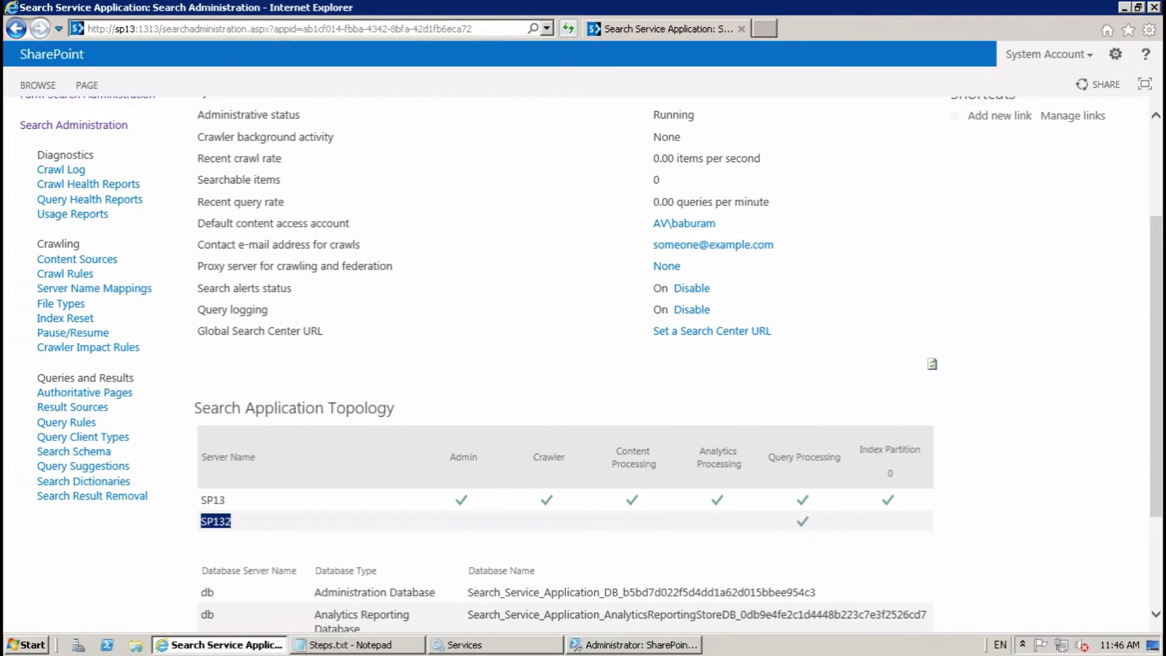
- Switch to the SharePoint 2013 Management Shell and store the search service application by running $ssa = Get-SPEnterpriseSearchServiceApplication
{"action": "left_click", "coordinate": [598, 644]}
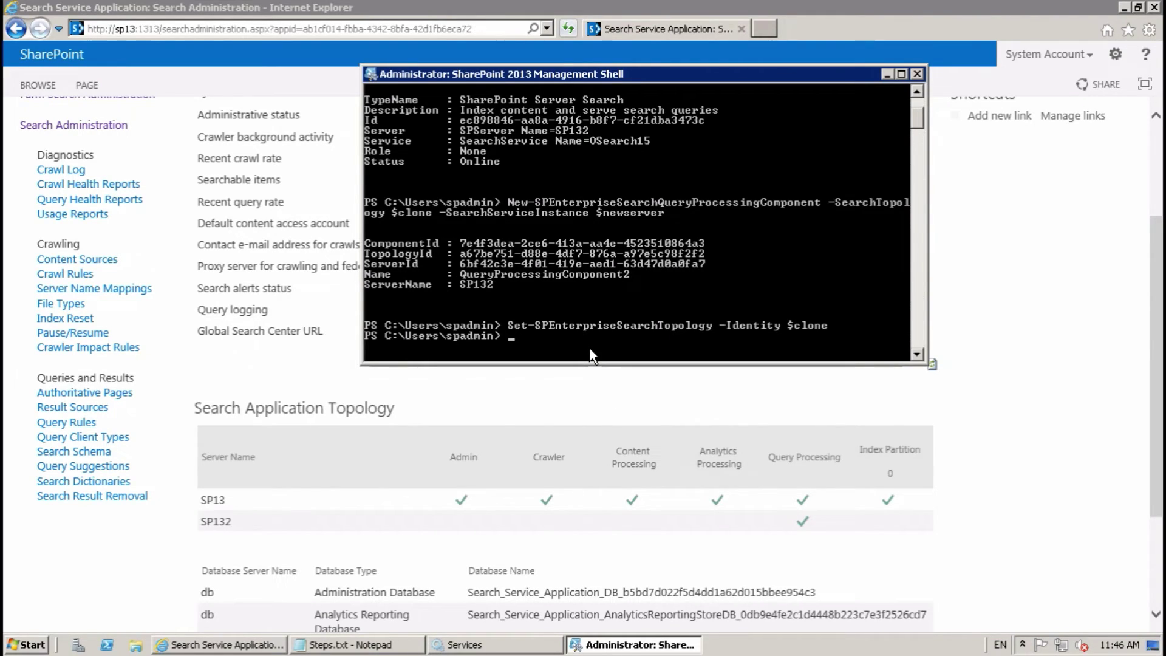
{"action": "type", "text": "$ssa = Get-SPE"}
{"action": "key", "text": "Tab"}
{"action": "key", "text": "Tab"}
{"action": "key", "text": "Tab"}
{"action": "key", "text": "Tab"}
{"action": "key", "text": "Tab"}
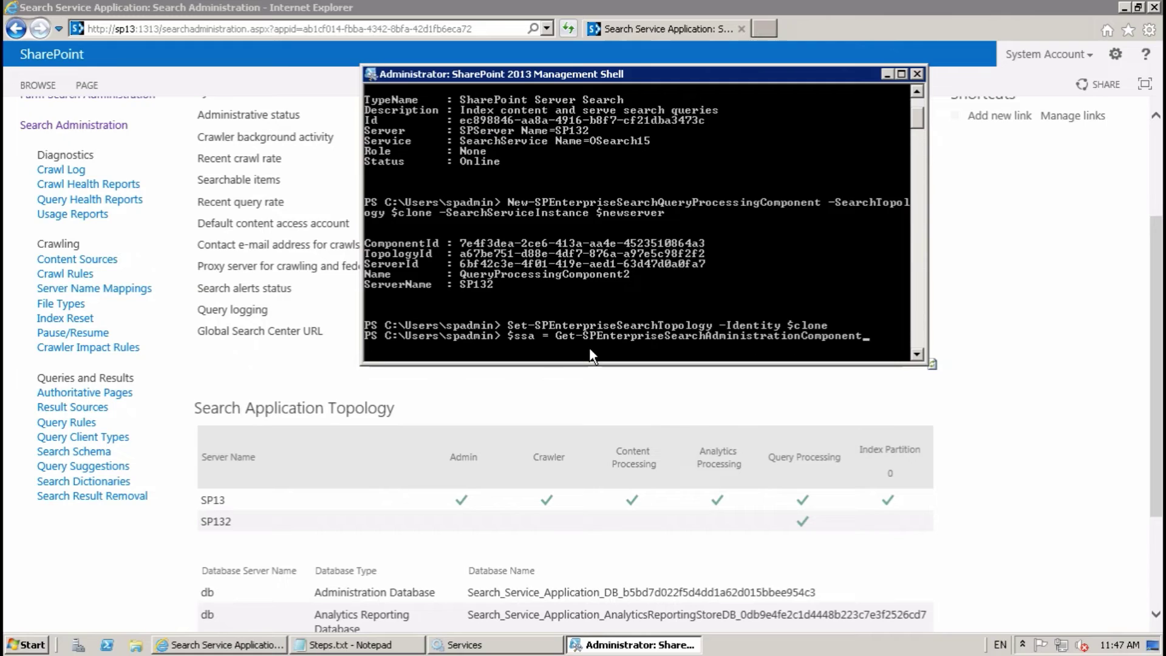
{"action": "key", "text": "BackSpace"}
{"action": "key", "text": "BackSpace"}
{"action": "key", "text": "BackSpace"}
{"action": "key", "text": "BackSpace"}
{"action": "key", "text": "BackSpace"}
{"action": "key", "text": "BackSpace"}
{"action": "key", "text": "BackSpace"}
{"action": "key", "text": "BackSpace"}
{"action": "key", "text": "BackSpace"}
{"action": "key", "text": "BackSpace"}
{"action": "key", "text": "BackSpace"}
{"action": "key", "text": "BackSpace"}
{"action": "key", "text": "BackSpace"}
{"action": "key", "text": "BackSpace"}
{"action": "key", "text": "BackSpace"}
{"action": "key", "text": "BackSpace"}
{"action": "type", "text": "ServiceA"}
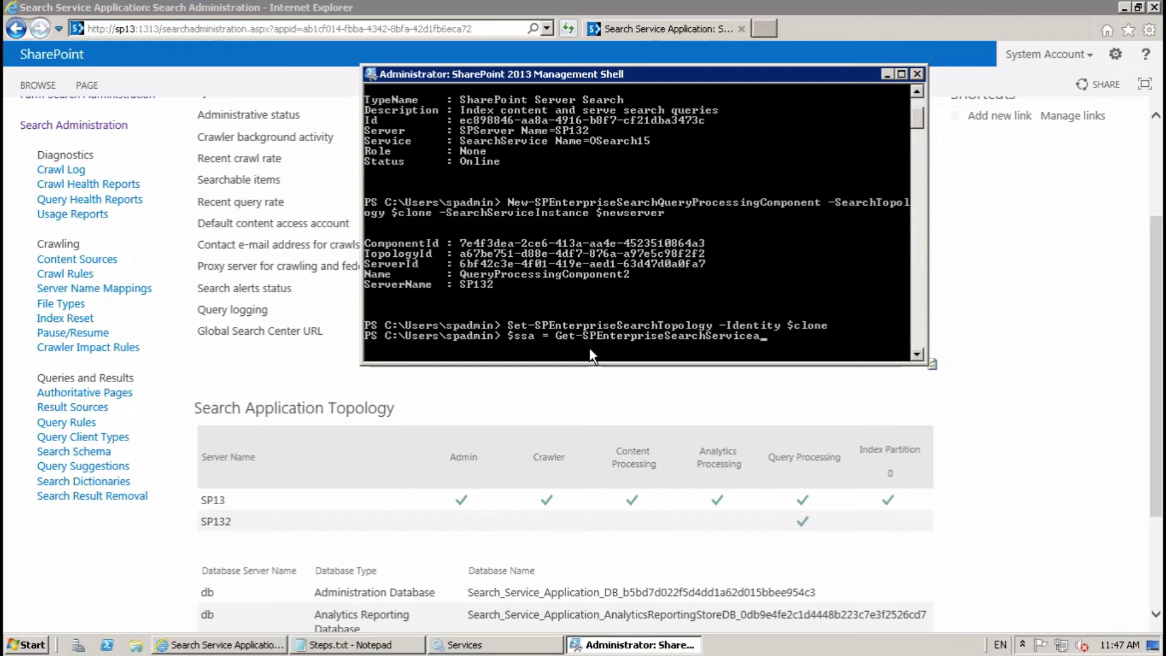
{"action": "key", "text": "Tab"}
{"action": "key", "text": "Return"}
- Store the active search topology by running $active =Get-SPEnterpriseSearchTopology -SearchApplication $ssa -Active
{"action": "type", "text": "$active ="}
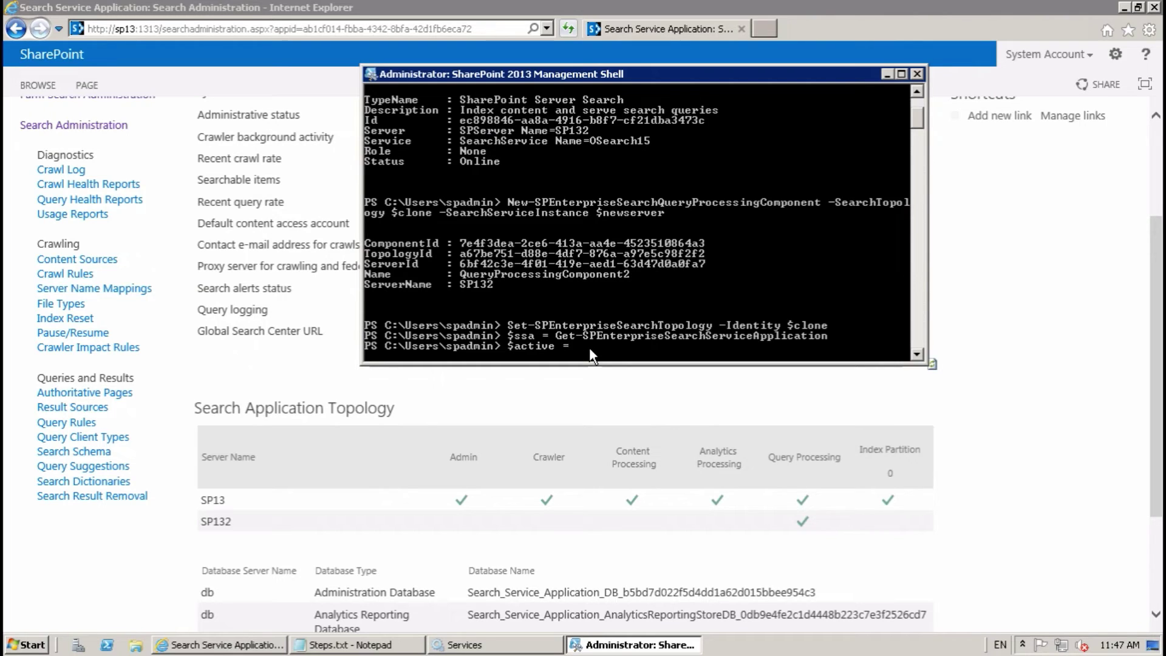
{"action": "type", "text": "get-spe"}
{"action": "key", "text": "Tab"}
{"action": "key", "text": "Tab"}
{"action": "key", "text": "BackSpace"}
{"action": "key", "text": "BackSpace"}
{"action": "key", "text": "BackSpace"}
{"action": "key", "text": "BackSpace"}
{"action": "key", "text": "BackSpace"}
{"action": "key", "text": "BackSpace"}
{"action": "key", "text": "BackSpace"}
{"action": "key", "text": "BackSpace"}
{"action": "key", "text": "BackSpace"}
{"action": "key", "text": "BackSpace"}
{"action": "key", "text": "BackSpace"}
{"action": "key", "text": "BackSpace"}
{"action": "key", "text": "BackSpace"}
{"action": "key", "text": "BackSpace"}
{"action": "key", "text": "BackSpace"}
{"action": "key", "text": "BackSpace"}
{"action": "key", "text": "BackSpace"}
{"action": "key", "text": "BackSpace"}
{"action": "key", "text": "BackSpace"}
{"action": "key", "text": "BackSpace"}
{"action": "type", "text": "To"}
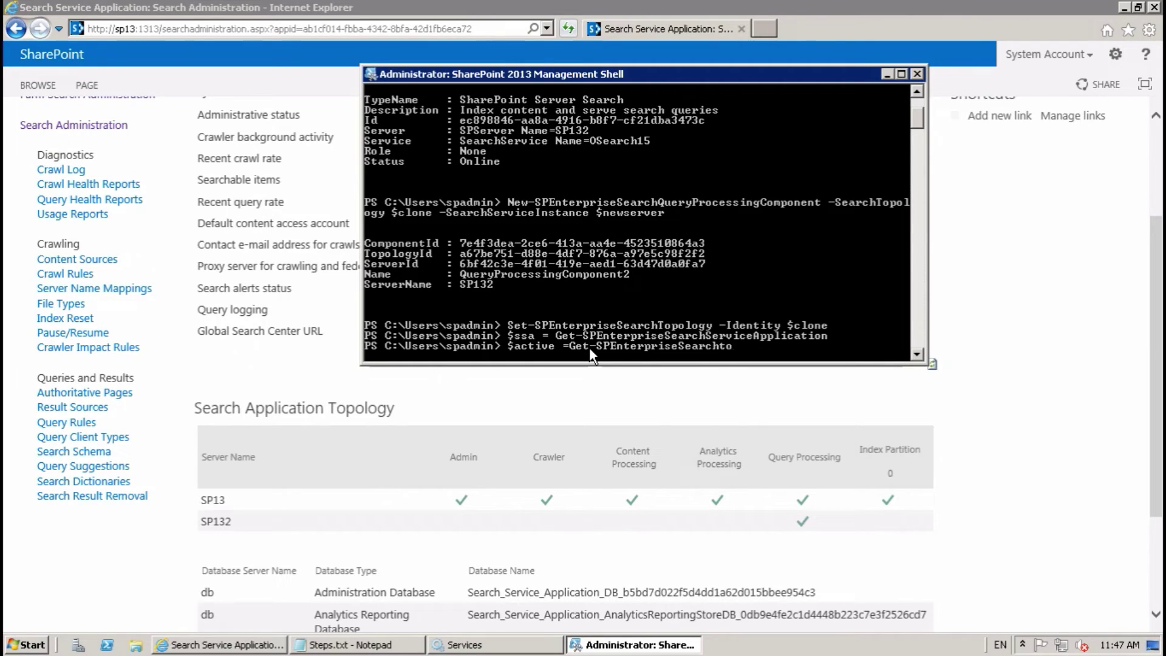
{"action": "key", "text": "Tab"}
{"action": "type", "text": "-SearchA"}
{"action": "key", "text": "Tab"}
{"action": "type", "text": "$s"}
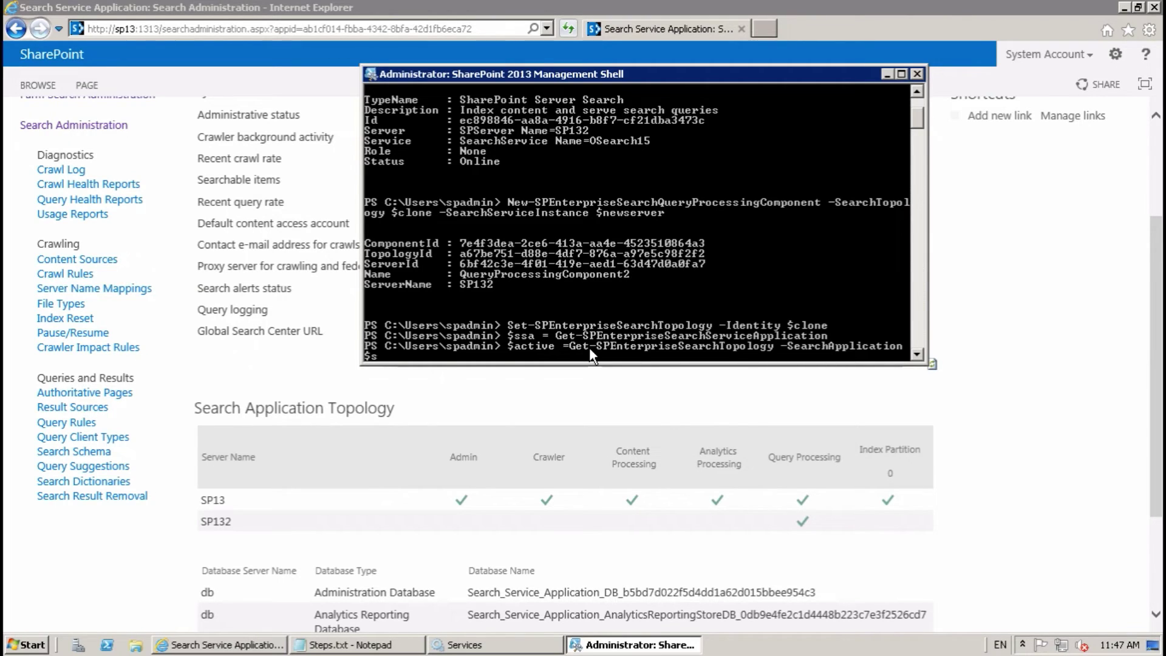
{"action": "type", "text": "sa -Active"}
{"action": "key", "text": "Return"}
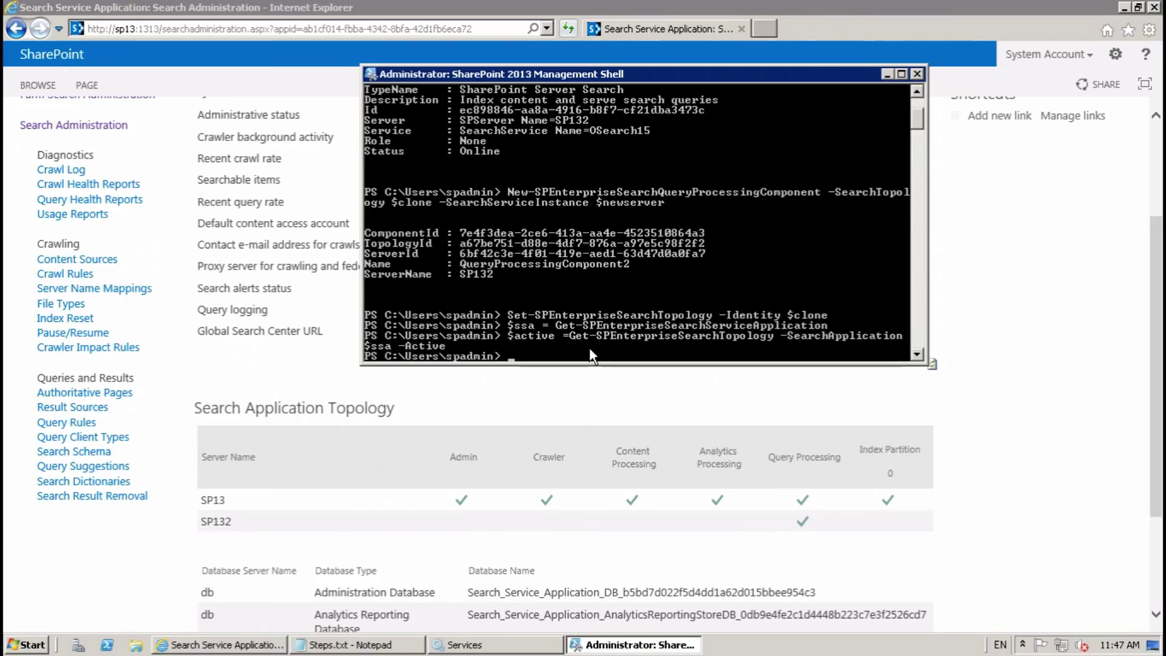
- Clone the active topology by running $clone =New-SPEnterpriseSearchTopology -SearchApplication $ssa -Clone -SearchTopology $active
{"action": "type", "text": "@"}
{"action": "key", "text": "BackSpace"}
{"action": "type", "text": "$clone =New-spern"}
{"action": "key", "text": "BackSpace"}
{"action": "key", "text": "BackSpace"}
{"action": "key", "text": "BackSpace"}
{"action": "key", "text": "BackSpace"}
{"action": "key", "text": "BackSpace"}
{"action": "type", "text": "SP"}
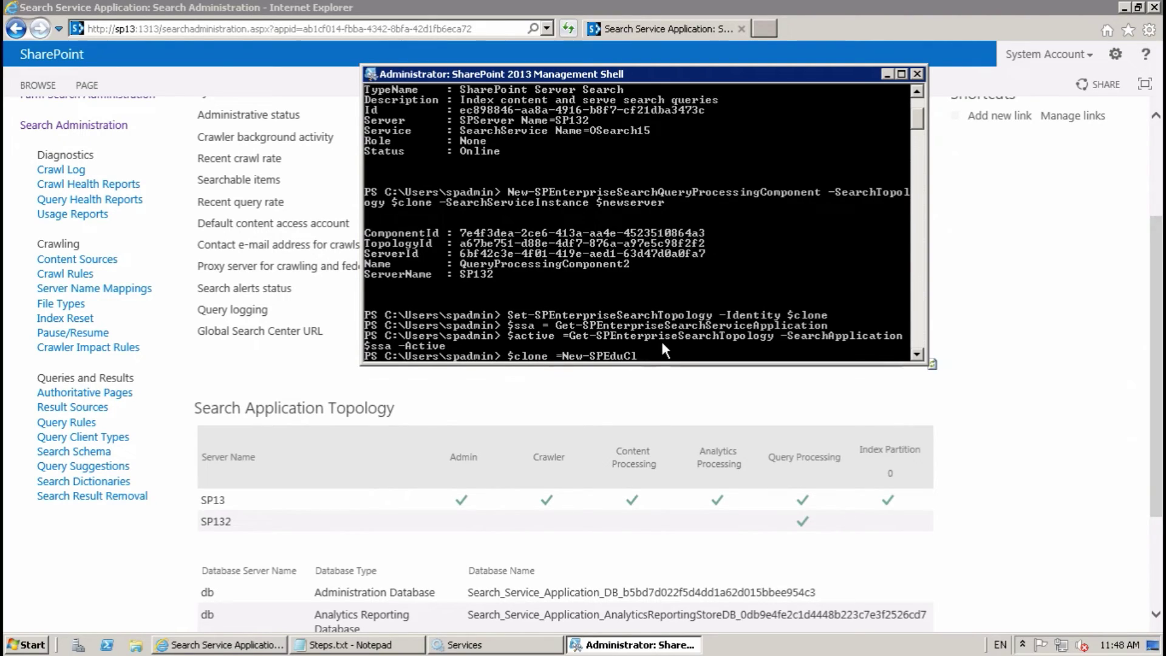
{"action": "type", "text": "EnterpriseSearchTopology -sear"}
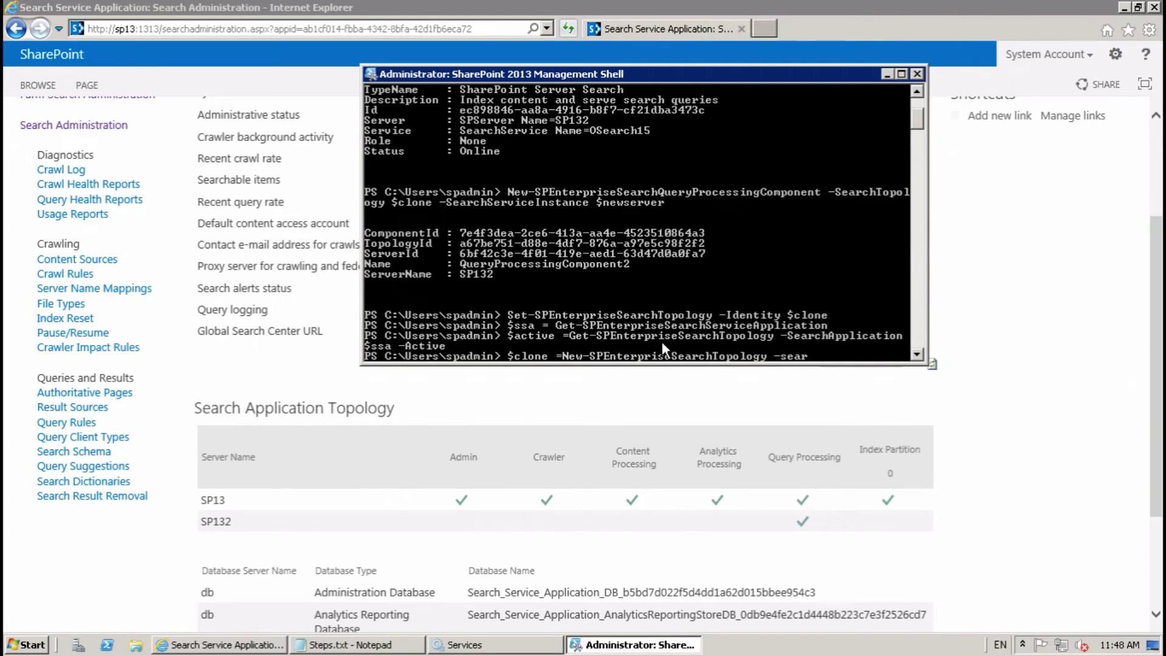
{"action": "key", "text": "Tab"}
{"action": "type", "text": "$ssa"}
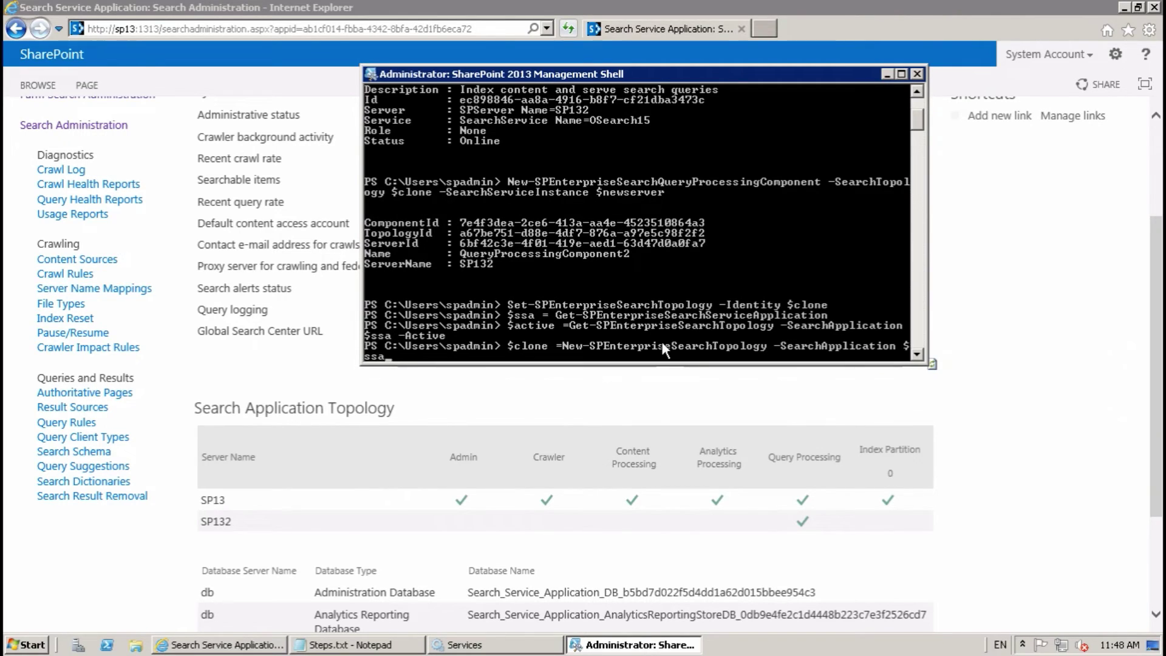
{"action": "type", "text": " -Clone -SearchTopology $active"}
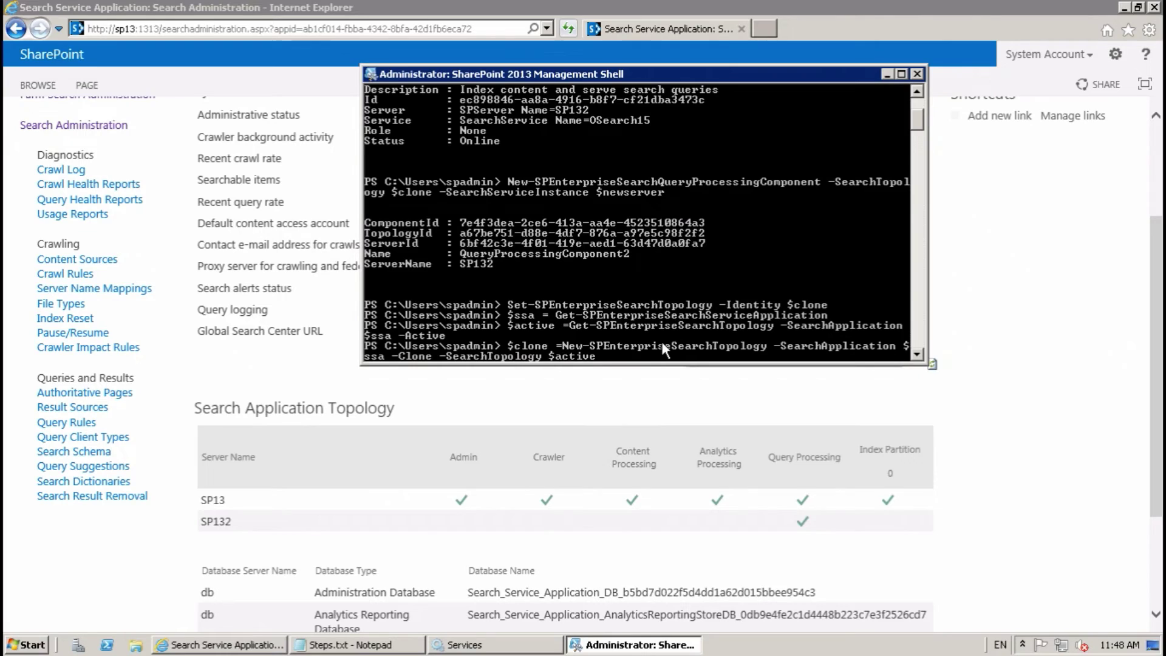
{"action": "key", "text": "Return"}
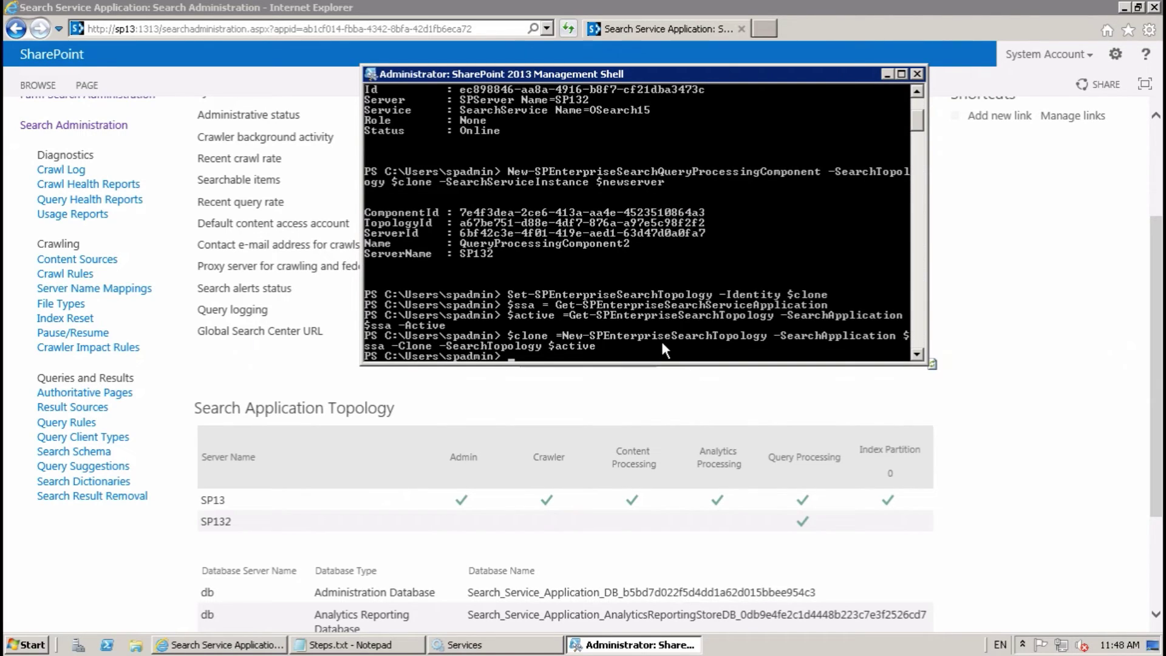
- List the components of the cloned topology by running Get-SPEnterpriseSearchComponent -SearchTopology $clone
{"action": "type", "text": "get"}
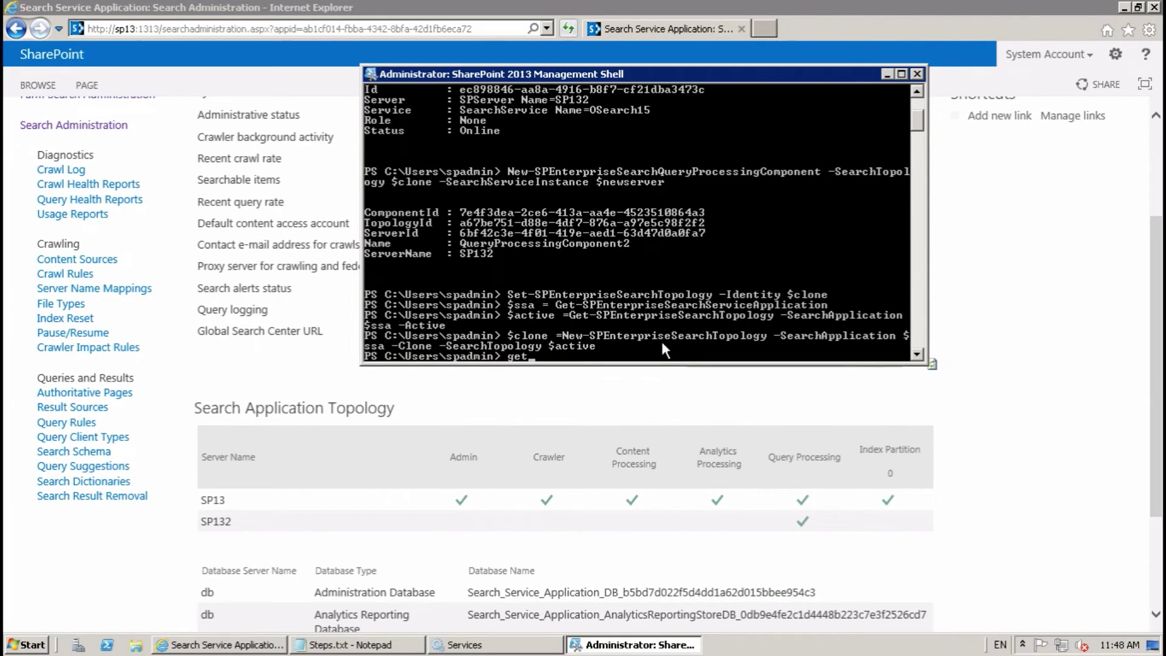
{"action": "type", "text": "-spent"}
{"action": "key", "text": "Tab"}
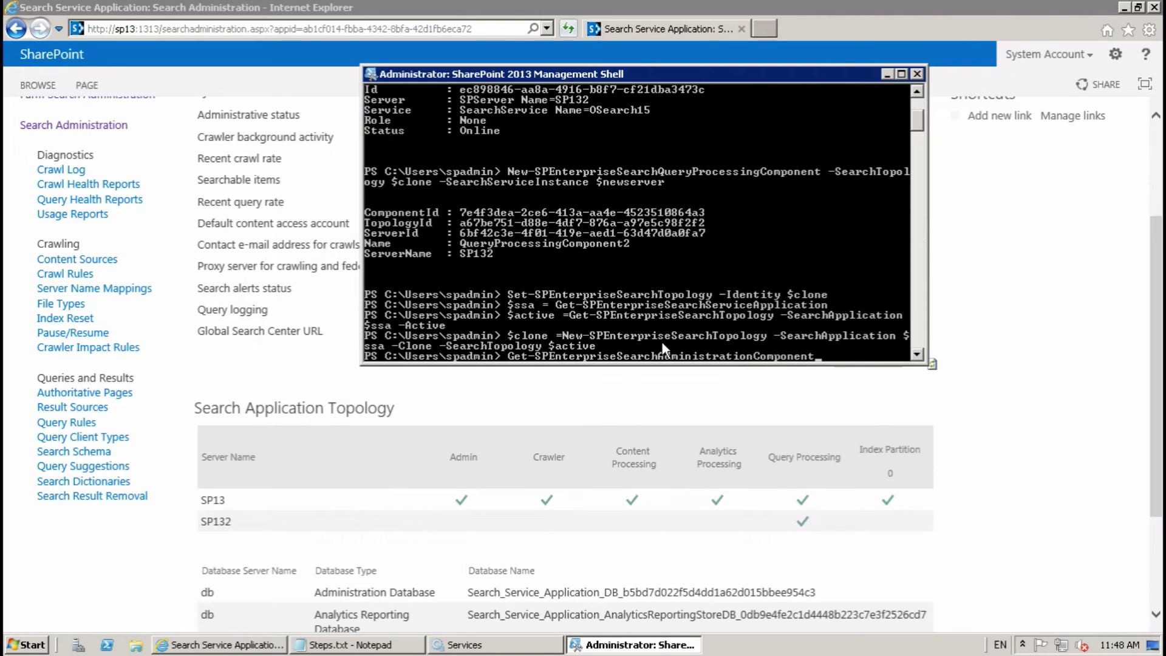
{"action": "key", "text": "BackSpace"}
{"action": "key", "text": "BackSpace"}
{"action": "key", "text": "BackSpace"}
{"action": "key", "text": "BackSpace"}
{"action": "key", "text": "BackSpace"}
{"action": "key", "text": "BackSpace"}
{"action": "key", "text": "BackSpace"}
{"action": "key", "text": "BackSpace"}
{"action": "key", "text": "BackSpace"}
{"action": "key", "text": "BackSpace"}
{"action": "key", "text": "BackSpace"}
{"action": "key", "text": "BackSpace"}
{"action": "key", "text": "BackSpace"}
{"action": "key", "text": "BackSpace"}
{"action": "key", "text": "BackSpace"}
{"action": "key", "text": "BackSpace"}
{"action": "key", "text": "BackSpace"}
{"action": "key", "text": "BackSpace"}
{"action": "key", "text": "BackSpace"}
{"action": "key", "text": "BackSpace"}
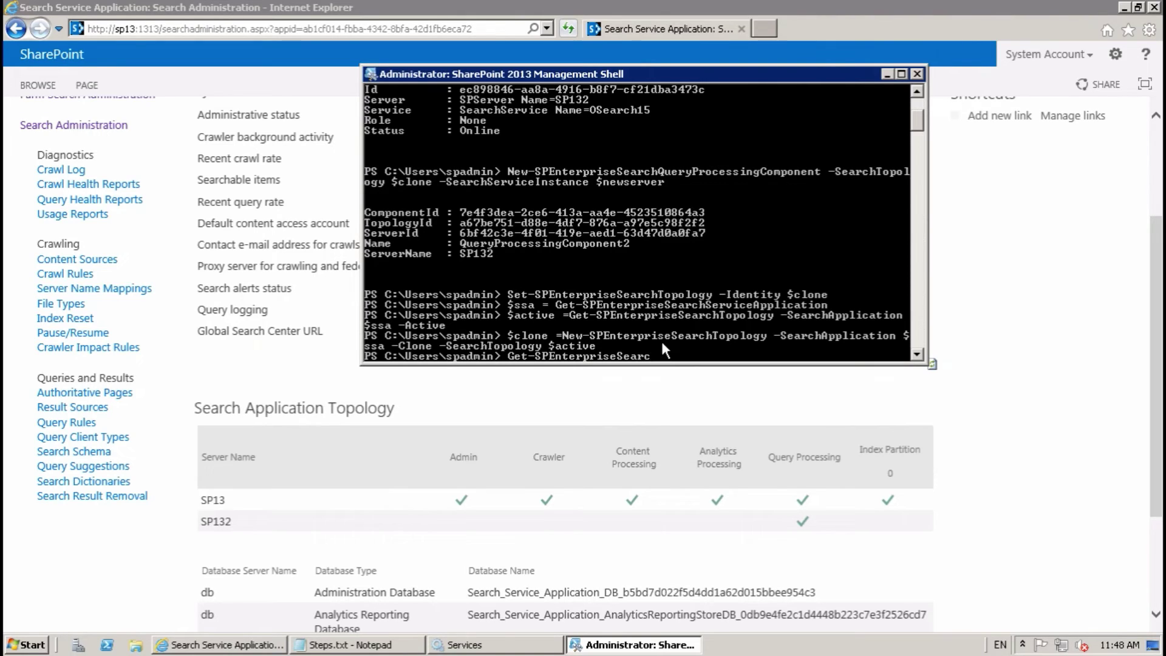
{"action": "key", "text": "BackSpace"}
{"action": "key", "text": "BackSpace"}
{"action": "key", "text": "BackSpace"}
{"action": "key", "text": "BackSpace"}
{"action": "key", "text": "BackSpace"}
{"action": "key", "text": "BackSpace"}
{"action": "key", "text": "BackSpace"}
{"action": "key", "text": "BackSpace"}
{"action": "key", "text": "Tab"}
{"action": "key", "text": "BackSpace"}
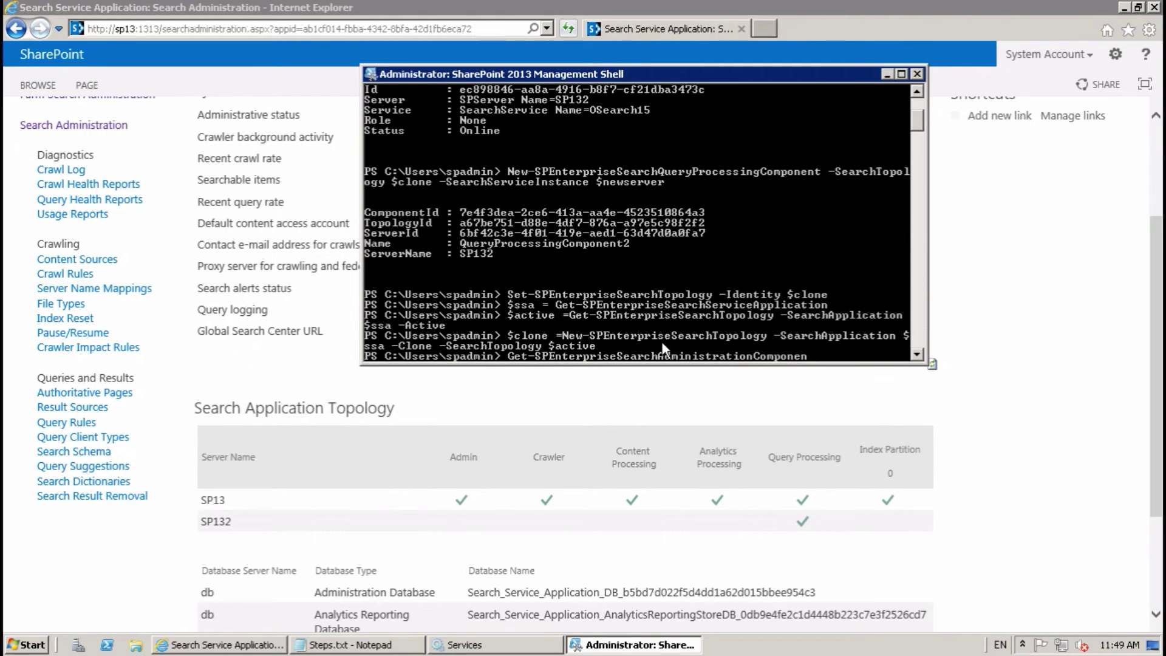
{"action": "key", "text": "BackSpace"}
{"action": "key", "text": "BackSpace"}
{"action": "key", "text": "BackSpace"}
{"action": "key", "text": "BackSpace"}
{"action": "key", "text": "BackSpace"}
{"action": "key", "text": "BackSpace"}
{"action": "key", "text": "BackSpace"}
{"action": "key", "text": "BackSpace"}
{"action": "key", "text": "BackSpace"}
{"action": "key", "text": "BackSpace"}
{"action": "key", "text": "BackSpace"}
{"action": "key", "text": "BackSpace"}
{"action": "key", "text": "BackSpace"}
{"action": "key", "text": "BackSpace"}
{"action": "key", "text": "BackSpace"}
{"action": "key", "text": "BackSpace"}
{"action": "key", "text": "BackSpace"}
{"action": "key", "text": "BackSpace"}
{"action": "key", "text": "BackSpace"}
{"action": "key", "text": "BackSpace"}
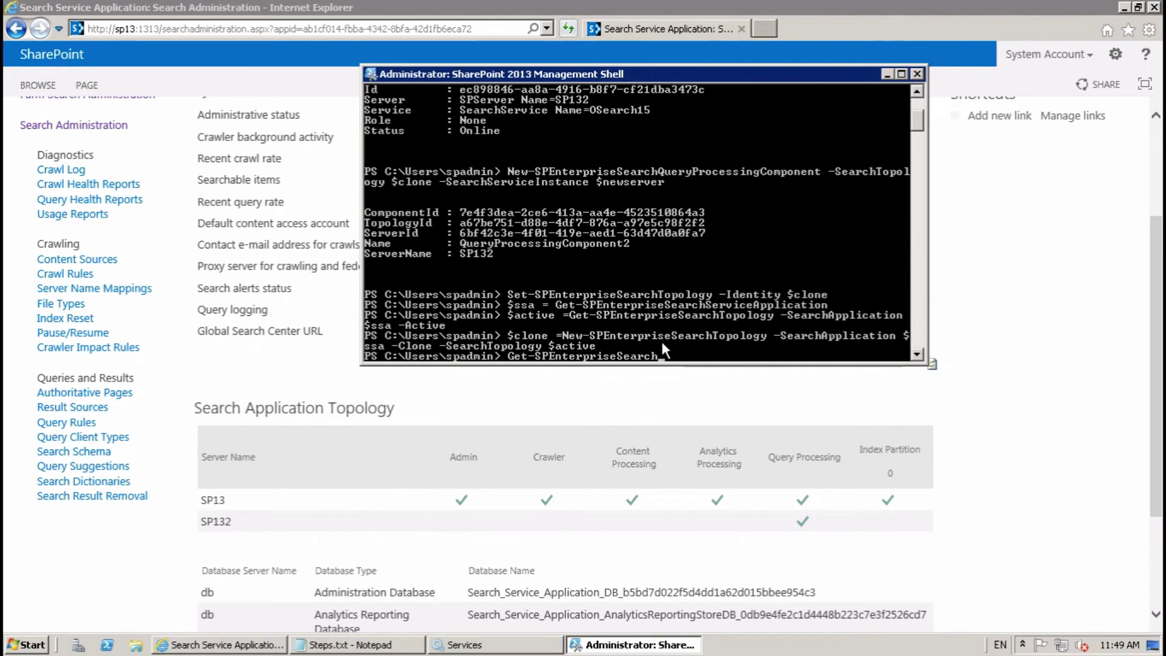
{"action": "type", "text": "C"}
{"action": "key", "text": "Tab"}
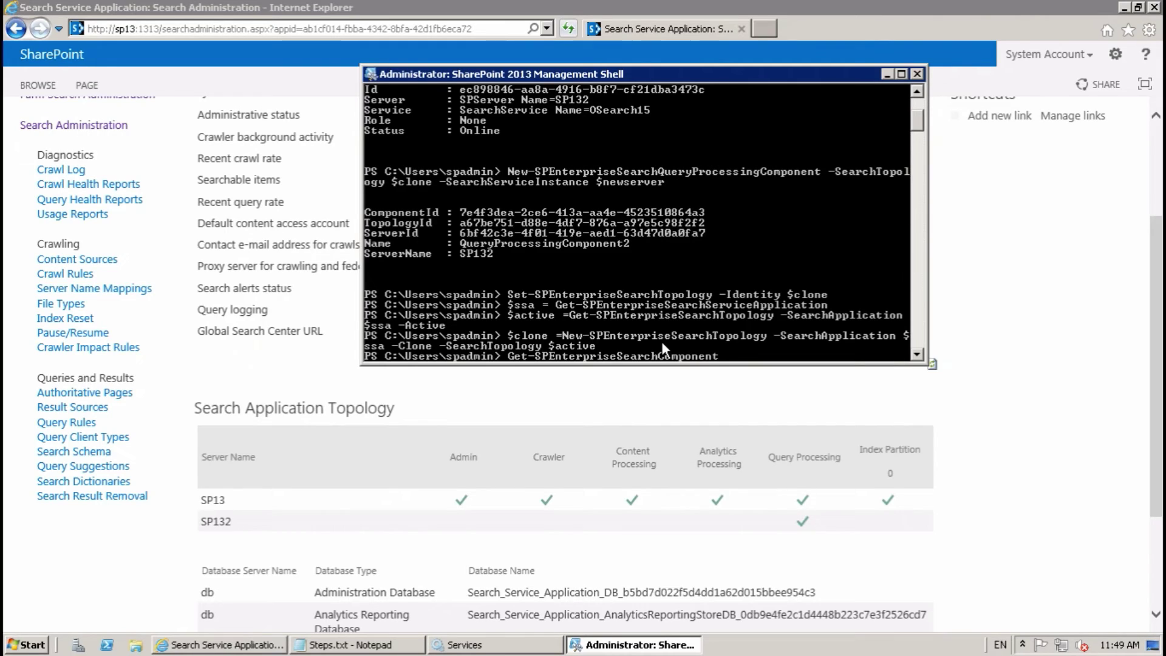
{"action": "type", "text": "-Searc"}
{"action": "key", "text": "Tab"}
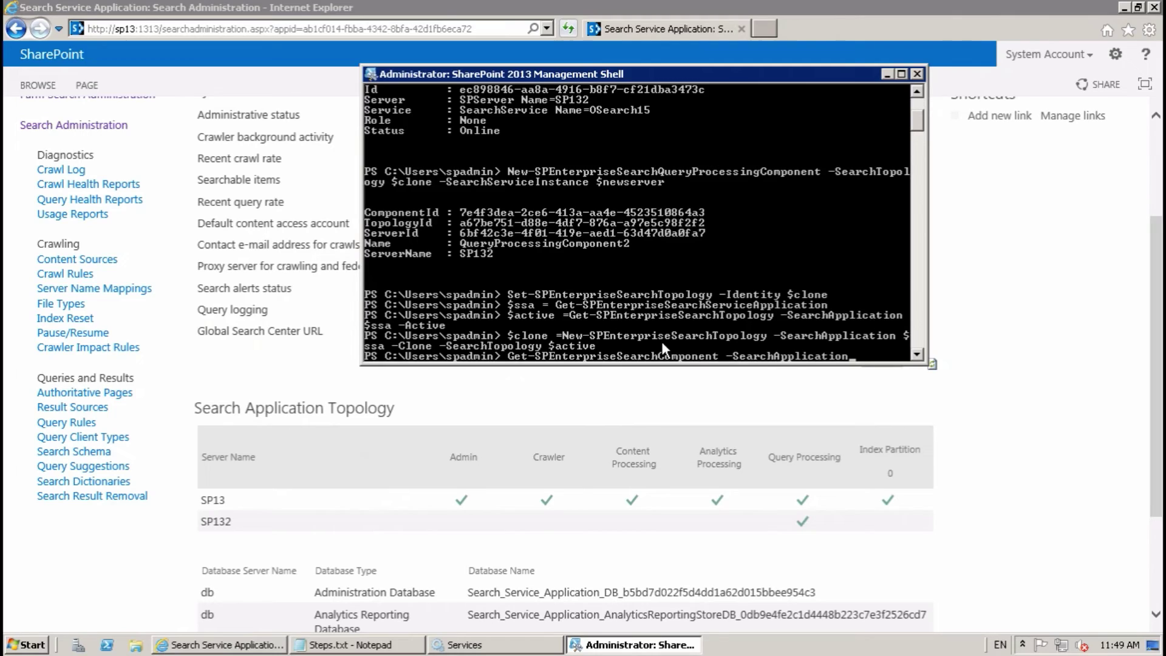
{"action": "key", "text": "BackSpace"}
{"action": "key", "text": "BackSpace"}
{"action": "key", "text": "BackSpace"}
{"action": "key", "text": "BackSpace"}
{"action": "key", "text": "BackSpace"}
{"action": "key", "text": "BackSpace"}
{"action": "key", "text": "BackSpace"}
{"action": "key", "text": "BackSpace"}
{"action": "key", "text": "BackSpace"}
{"action": "key", "text": "BackSpace"}
{"action": "key", "text": "BackSpace"}
{"action": "type", "text": "To"}
{"action": "key", "text": "Tab"}
{"action": "type", "text": "$clone"}
{"action": "key", "text": "Return"}
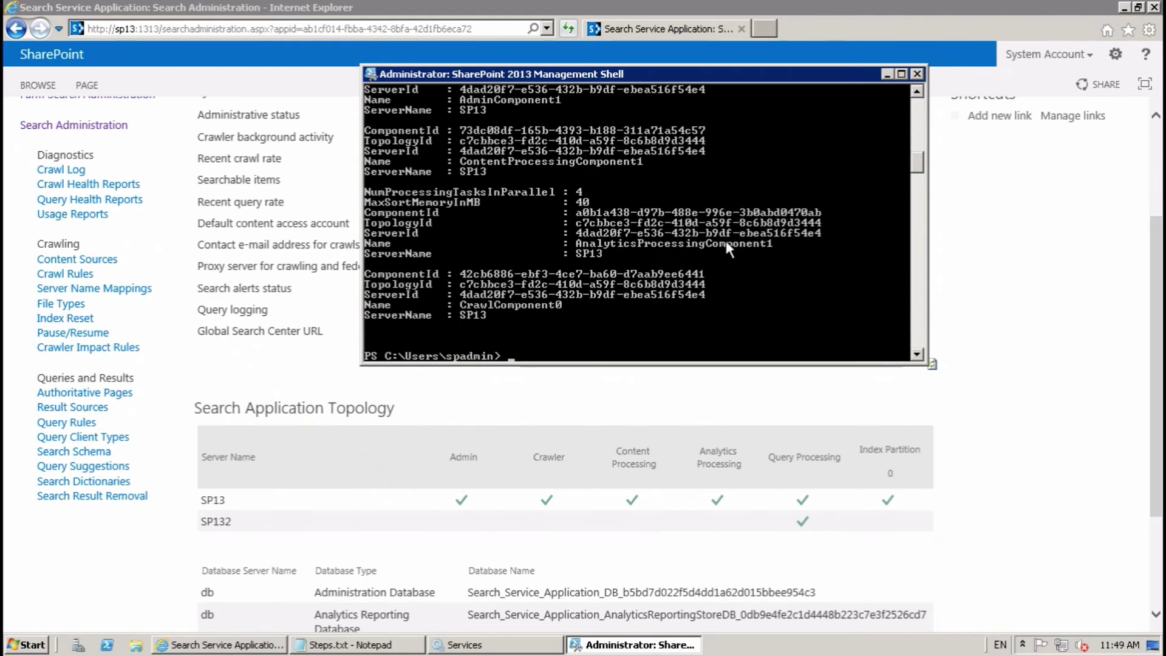
- Make the Management Shell window taller and examine the component list for the query processing component on SP13, comparing it with the topology table in Internet Explorer
{"action": "left_click_drag", "start_coordinate": [826, 366], "coordinate": [814, 467]}
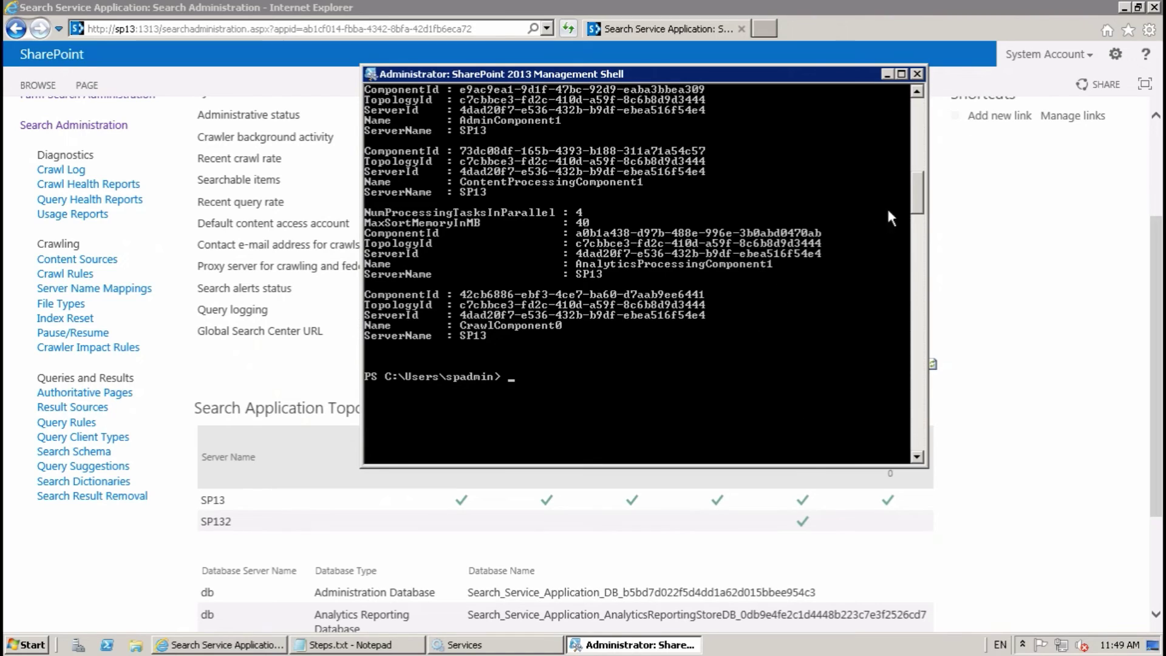
{"action": "left_click", "coordinate": [921, 91]}
{"action": "left_click", "coordinate": [920, 91]}
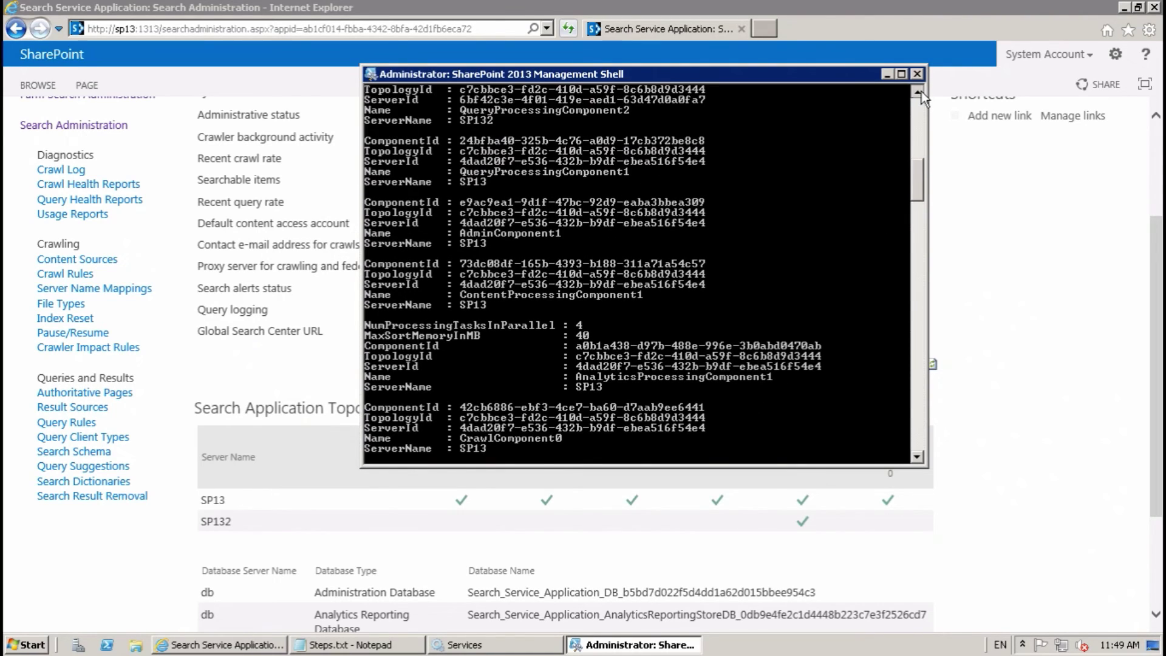
{"action": "left_click", "coordinate": [920, 91]}
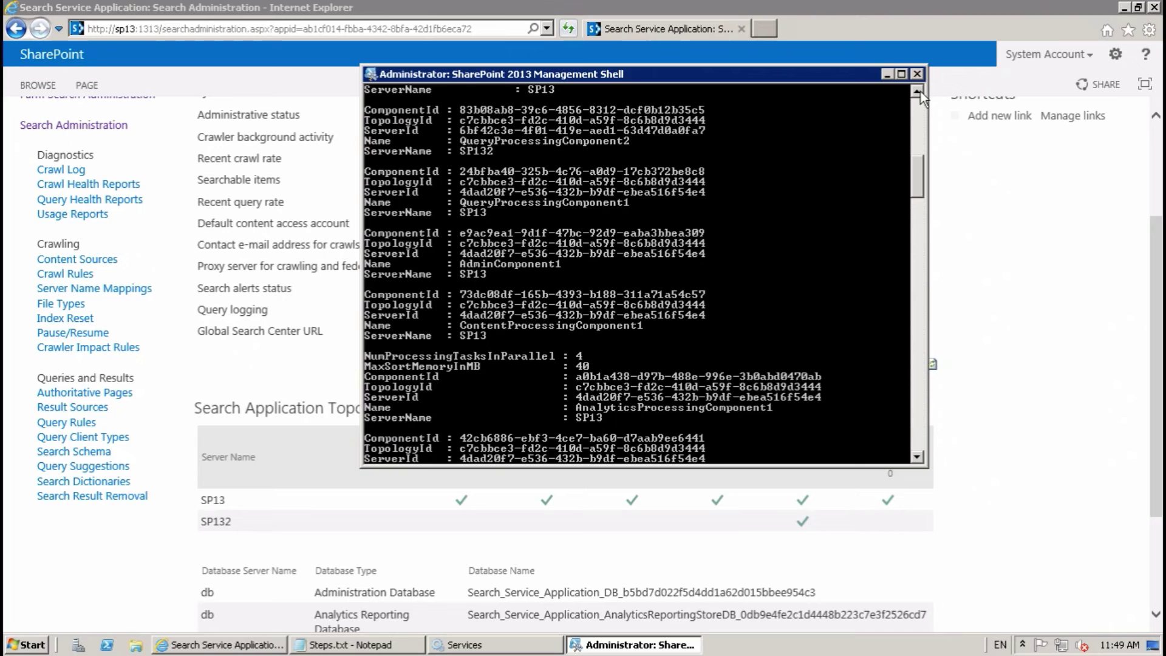
{"action": "left_click", "coordinate": [921, 93]}
{"action": "left_click", "coordinate": [921, 92]}
{"action": "left_click", "coordinate": [921, 92]}
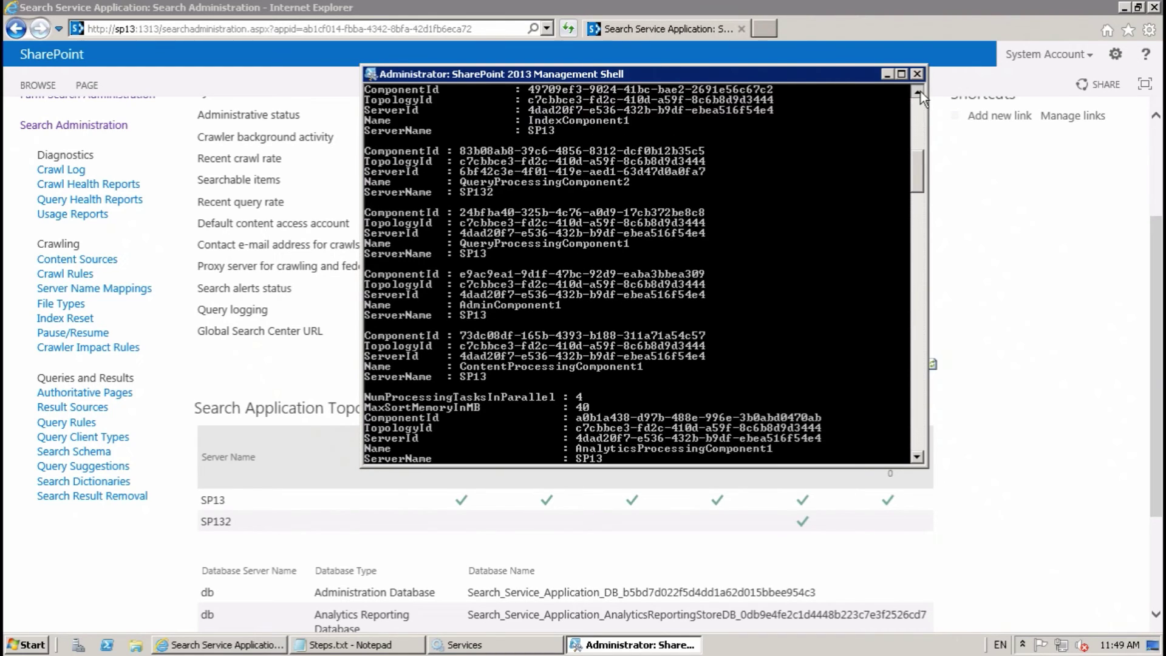
{"action": "left_click", "coordinate": [919, 91]}
{"action": "left_click", "coordinate": [920, 91]}
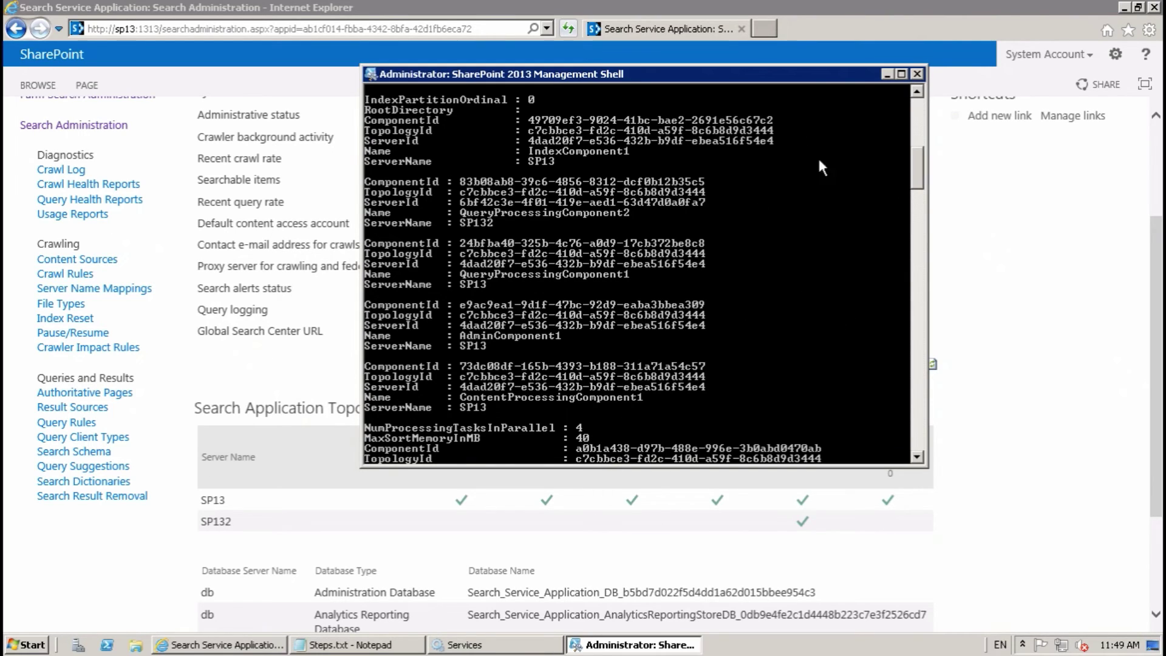
{"action": "left_click", "coordinate": [753, 501]}
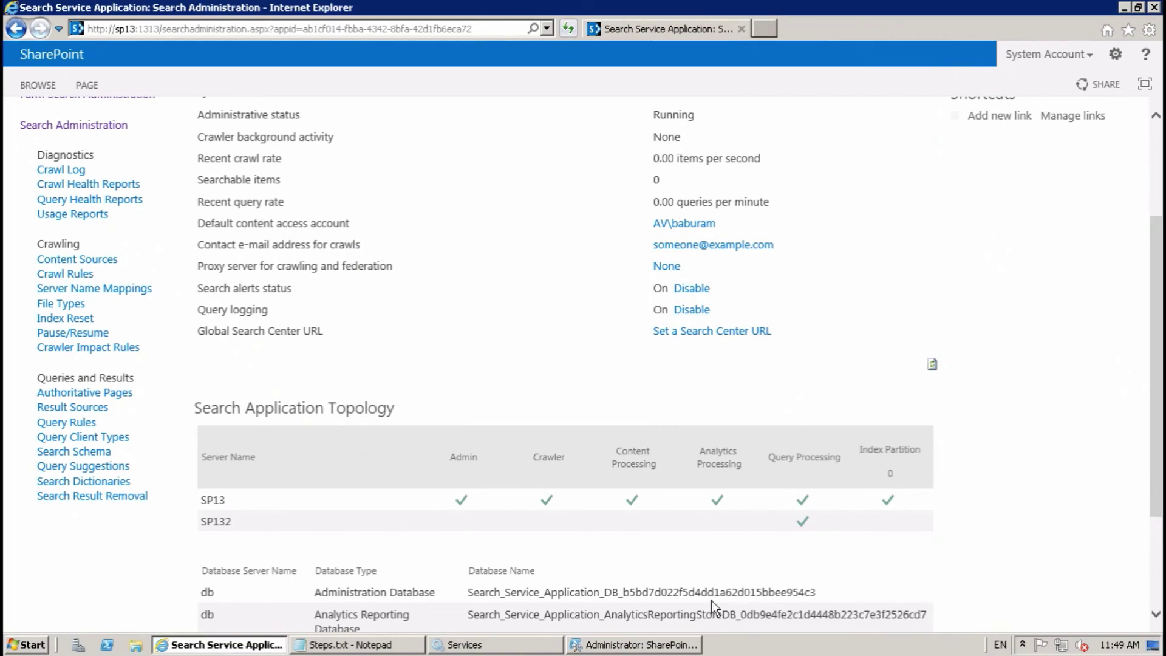
{"action": "left_click", "coordinate": [601, 645]}
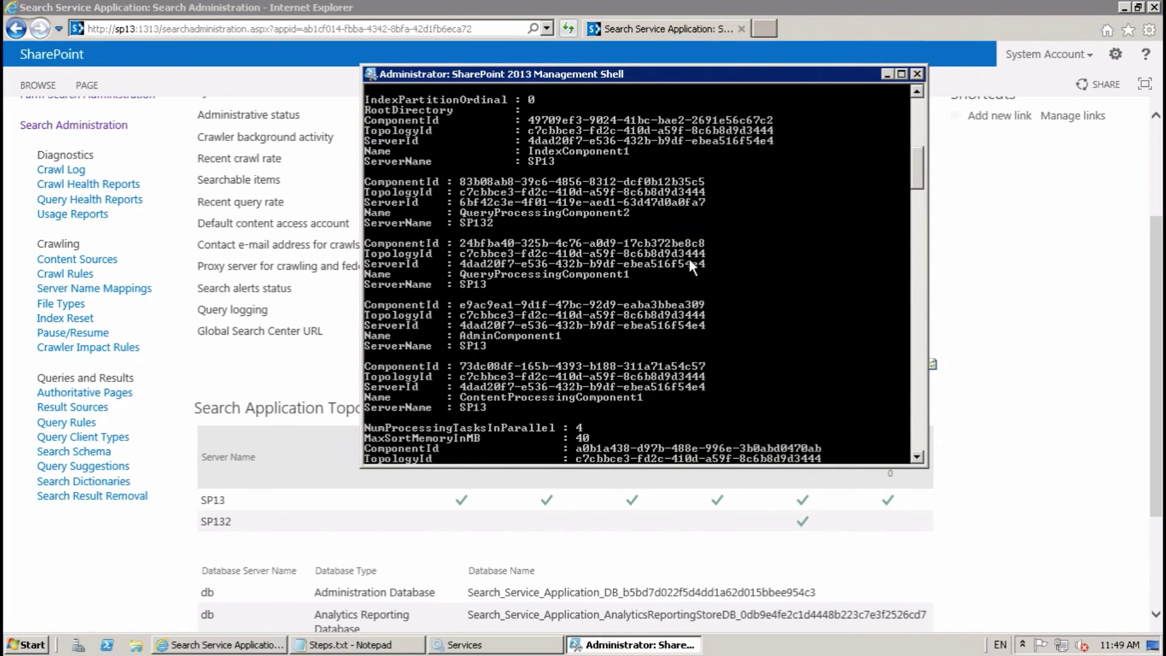
{"action": "left_click", "coordinate": [916, 93]}
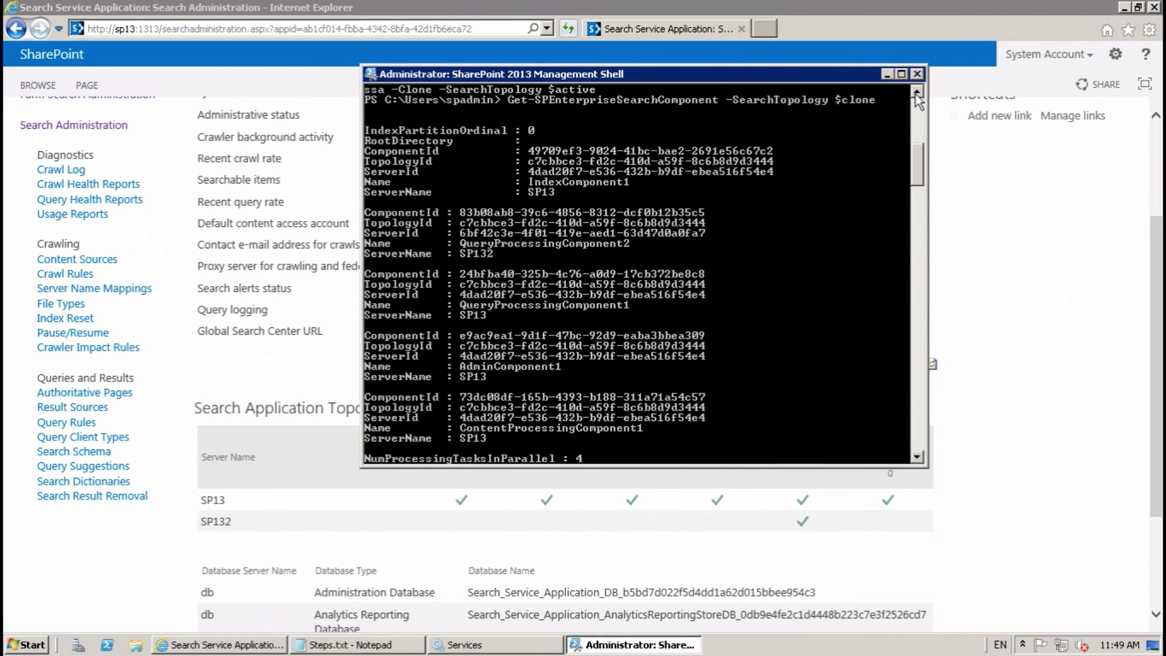
{"action": "right_click", "coordinate": [462, 302]}
{"action": "left_click", "coordinate": [611, 306]}
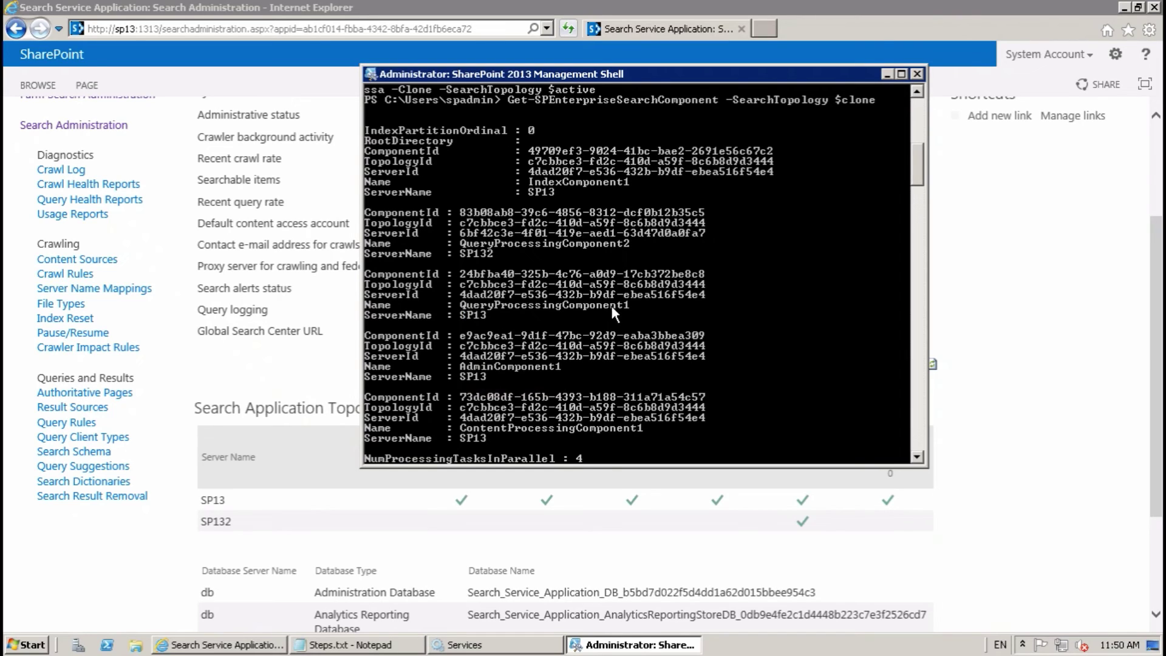
- Copy the name QueryProcessingComponent1 of SP13's component from the shell output and paste it on a new line at the end of Steps.txt in Notepad
{"action": "right_click", "coordinate": [462, 304]}
{"action": "left_click", "coordinate": [465, 310]}
{"action": "left_click_drag", "start_coordinate": [460, 306], "coordinate": [548, 307]}
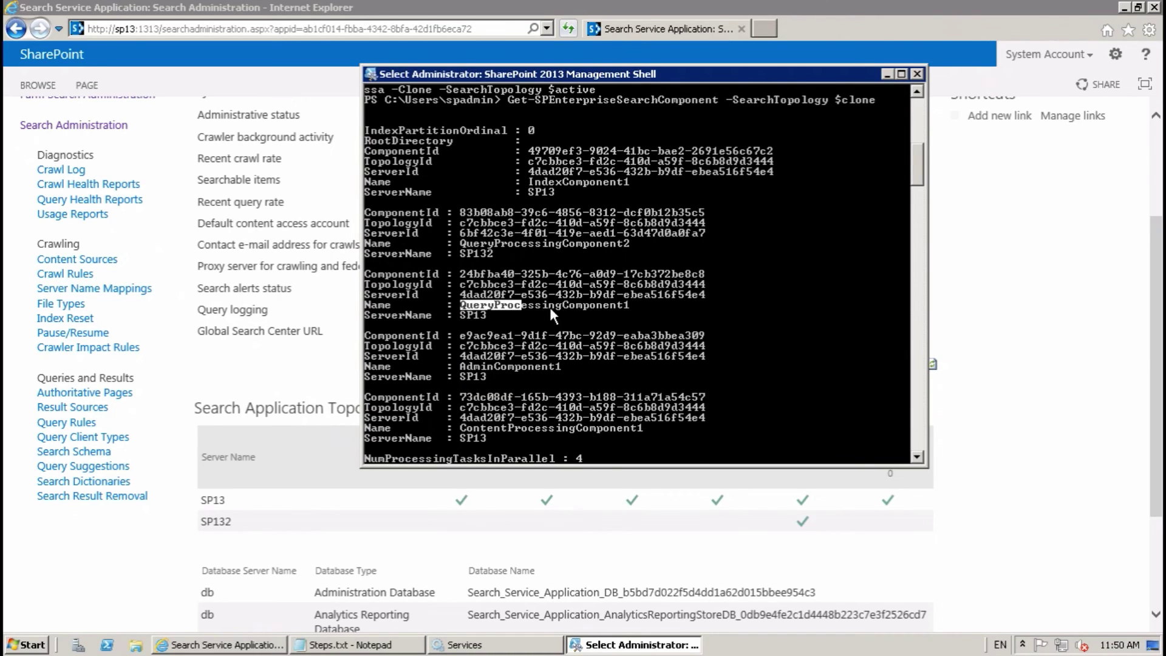
{"action": "left_click_drag", "start_coordinate": [625, 305], "coordinate": [627, 307]}
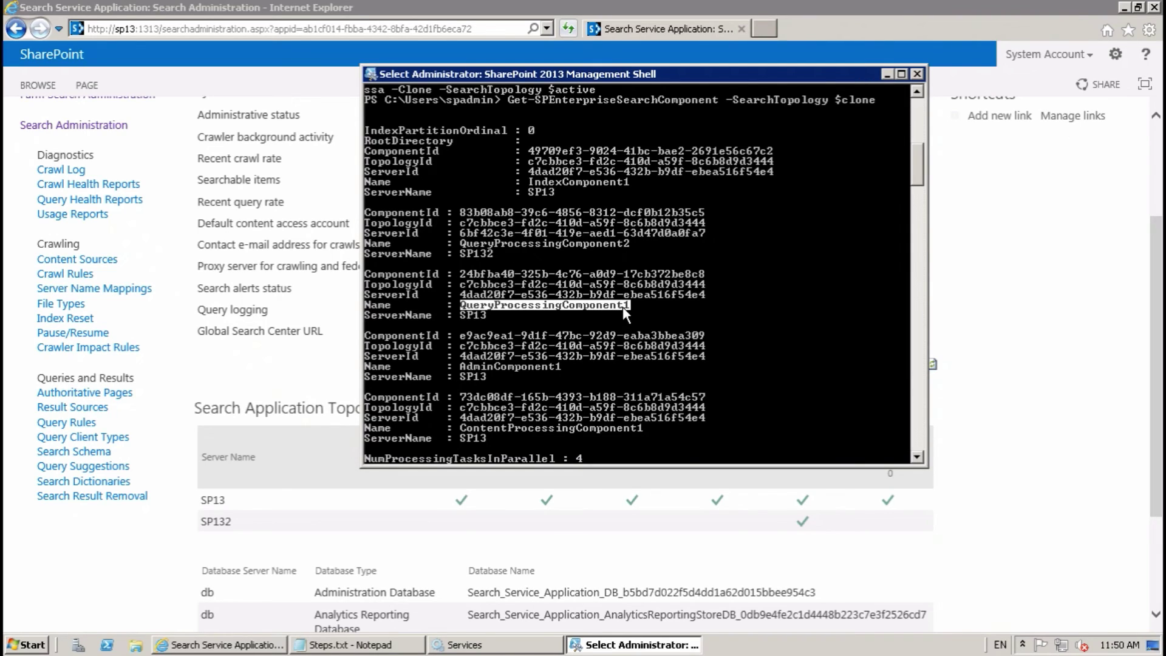
{"action": "key", "text": "Return"}
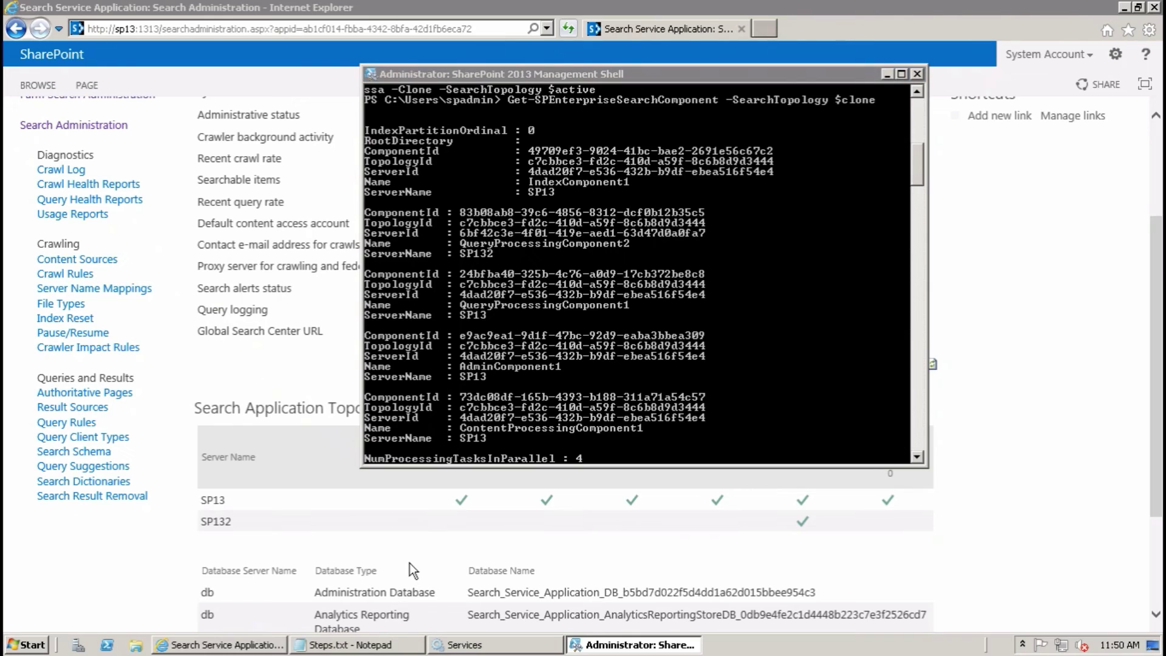
{"action": "left_click", "coordinate": [370, 639]}
{"action": "left_click", "coordinate": [320, 265]}
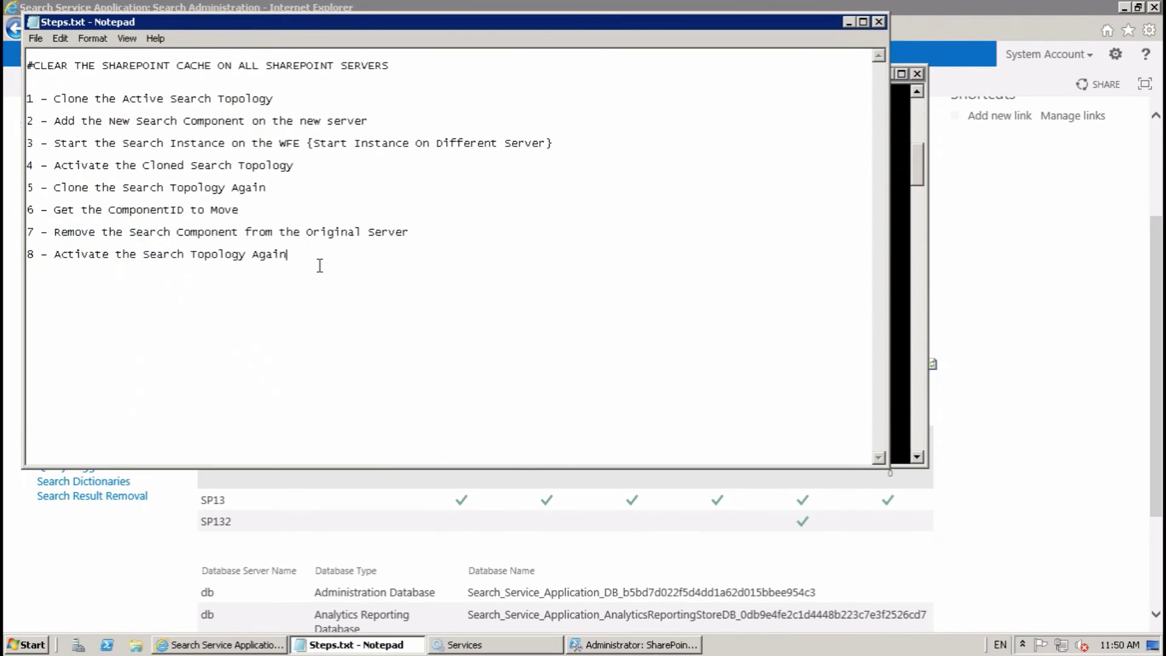
{"action": "key", "text": "Return"}
{"action": "type", "text": "QueryProcessingComponent1"}
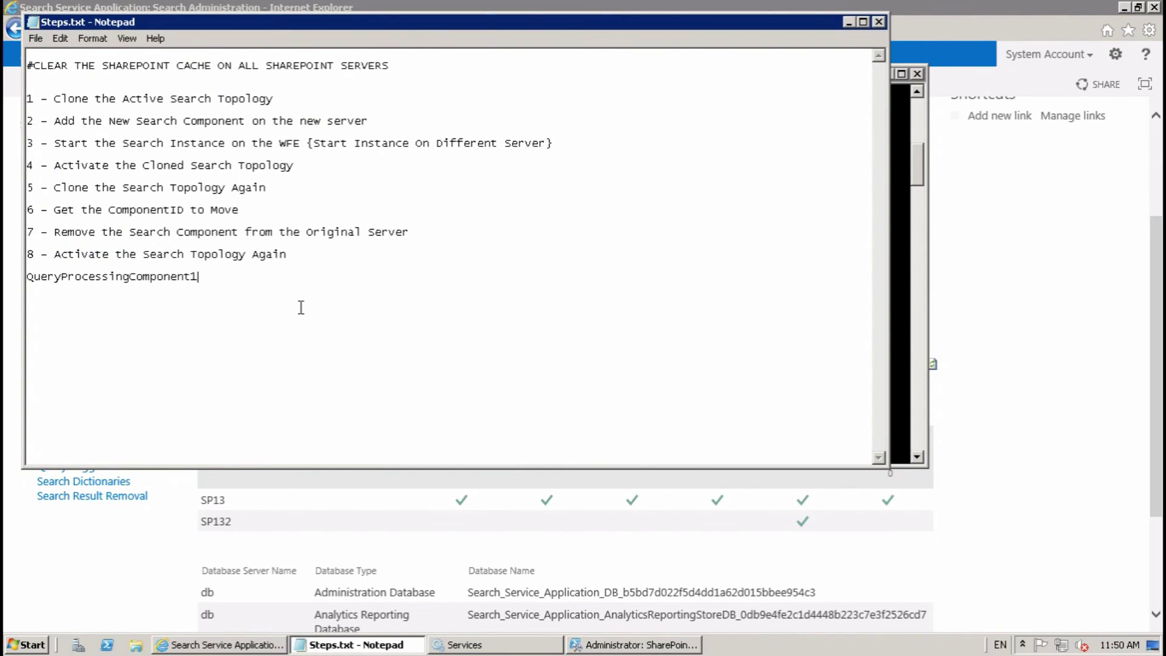
- In the Management Shell, enter Remove-SPEnterpriseSearchComponent -Identity with the copied name QueryProcessingComponent1, without running it yet
{"action": "left_click", "coordinate": [634, 644]}
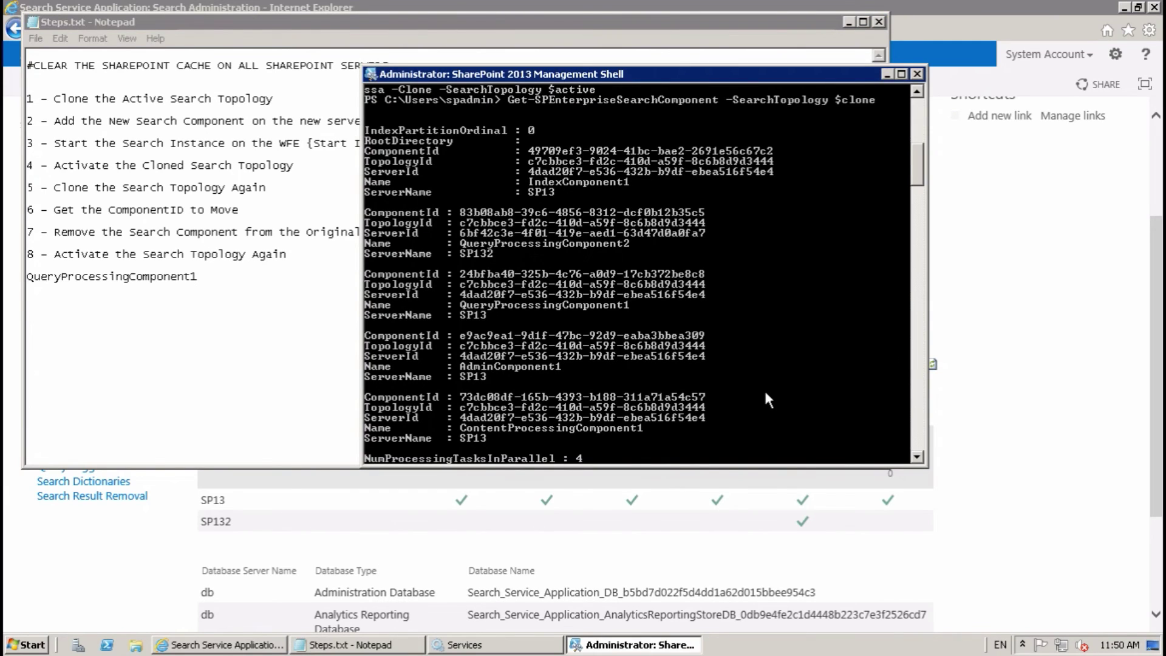
{"action": "left_click", "coordinate": [917, 92]}
{"action": "left_click", "coordinate": [917, 92]}
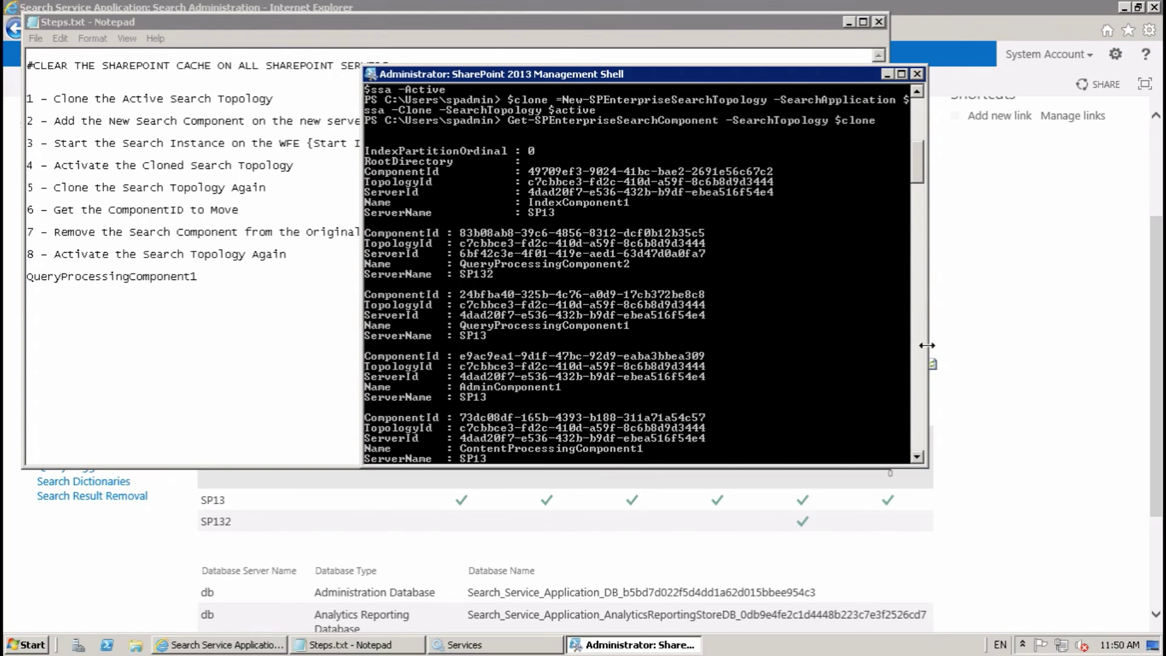
{"action": "scroll", "coordinate": [922, 453], "scroll_direction": "down", "scroll_amount": 3}
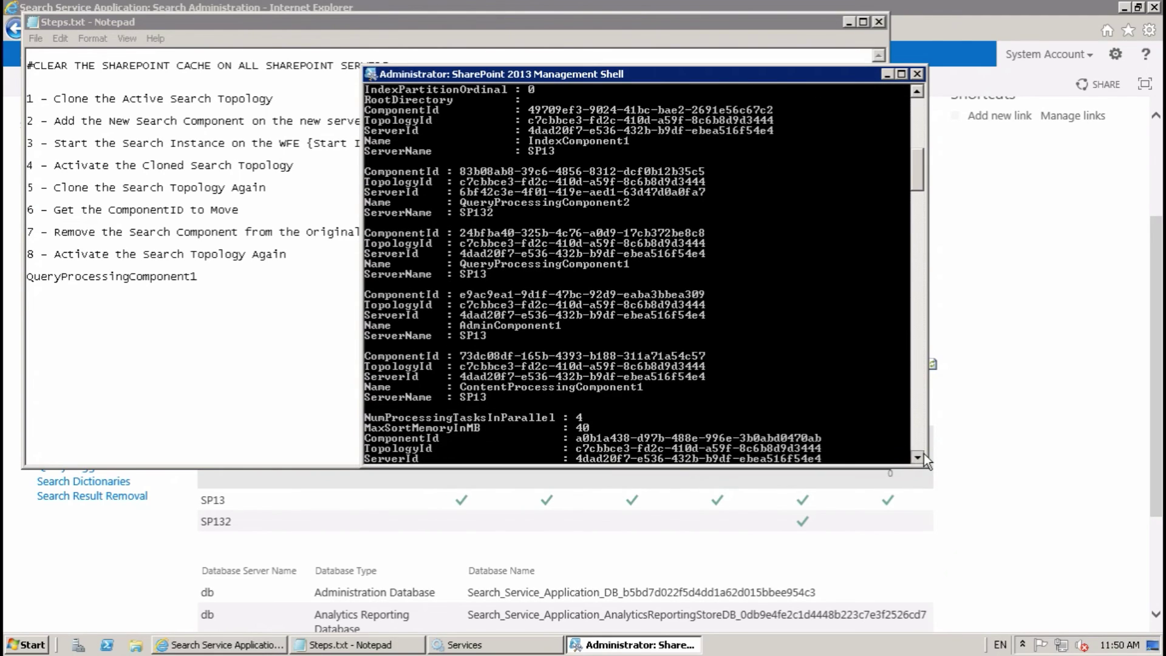
{"action": "scroll", "coordinate": [921, 453], "scroll_direction": "down", "scroll_amount": 4}
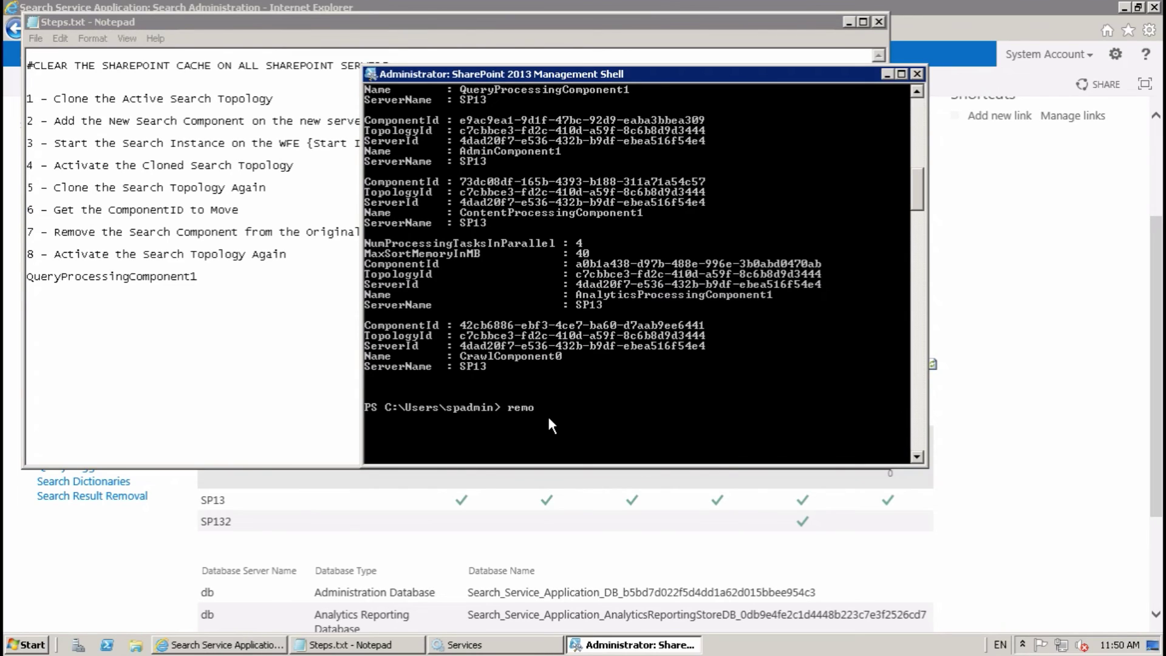
{"action": "type", "text": "terprise"}
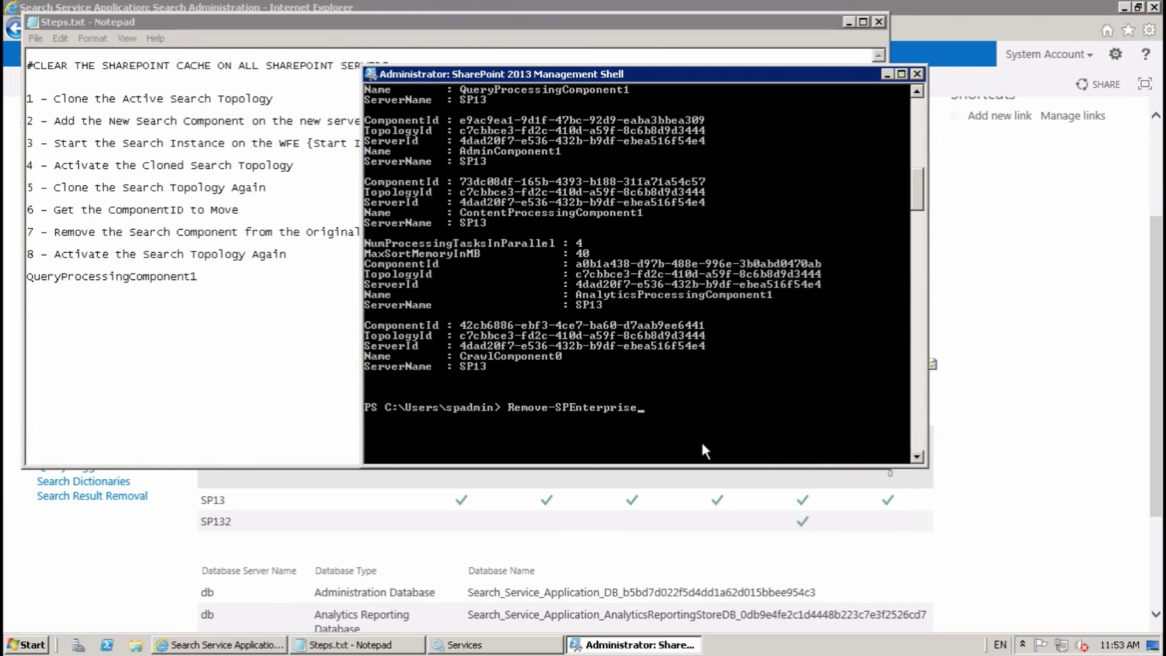
{"action": "type", "text": "searc"}
{"action": "key", "text": "Tab"}
{"action": "type", "text": "-Identity"}
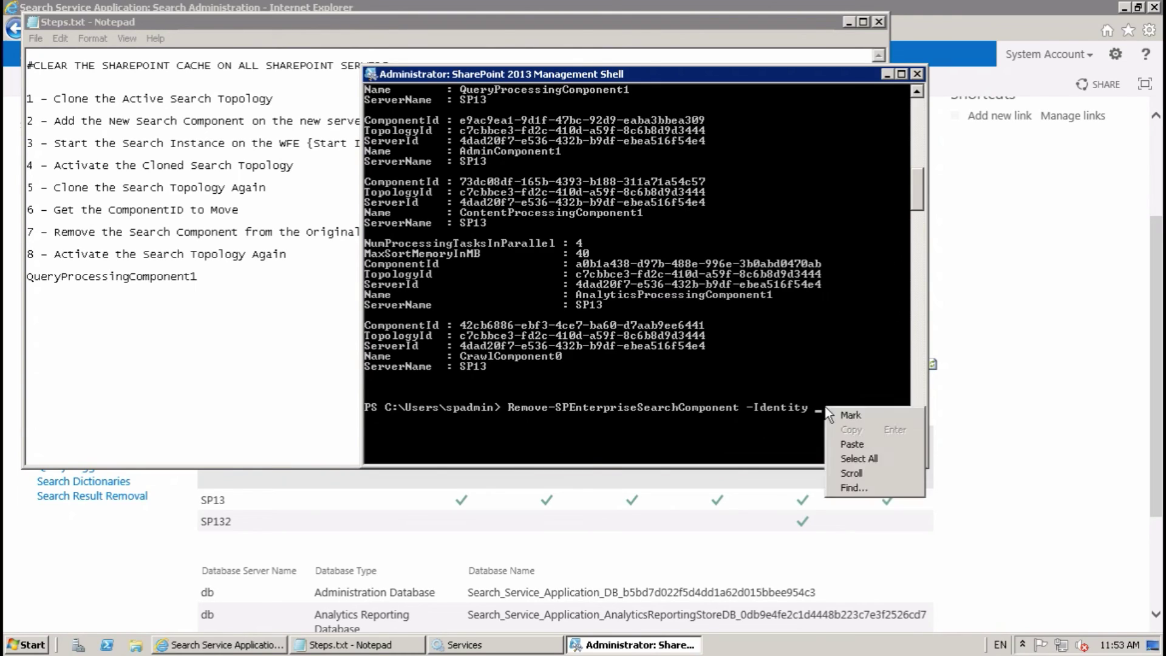
{"action": "left_click", "coordinate": [850, 443]}
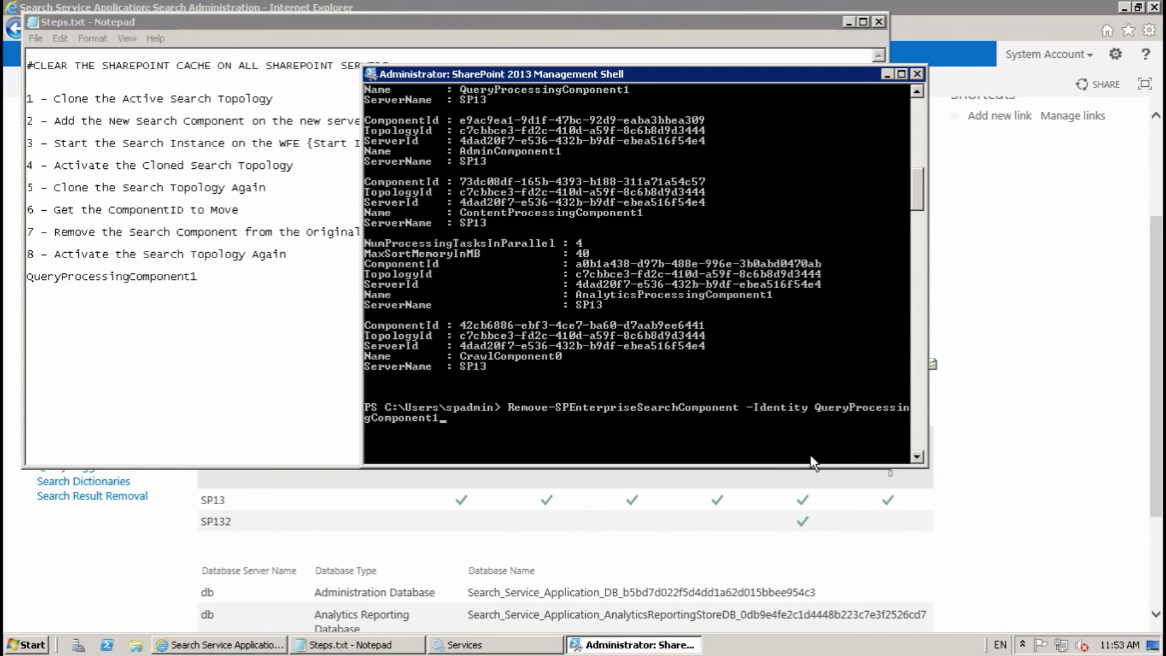
- Complete the removal command with -SearchTopology $clone -Confirm:$false and run it
{"action": "type", "text": "-Search"}
{"action": "key", "text": "Tab"}
{"action": "key", "text": "BackSpace"}
{"action": "key", "text": "BackSpace"}
{"action": "key", "text": "BackSpace"}
{"action": "key", "text": "BackSpace"}
{"action": "key", "text": "BackSpace"}
{"action": "key", "text": "BackSpace"}
{"action": "key", "text": "BackSpace"}
{"action": "key", "text": "BackSpace"}
{"action": "key", "text": "BackSpace"}
{"action": "key", "text": "BackSpace"}
{"action": "key", "text": "BackSpace"}
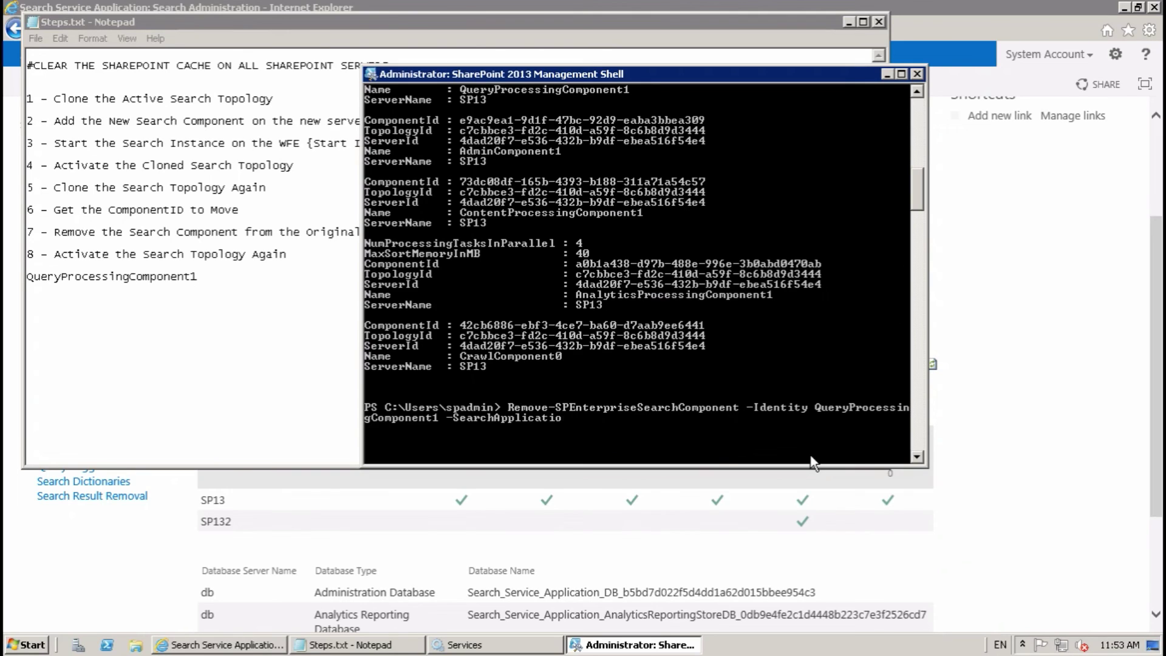
{"action": "type", "text": "Topology $clone -Confirm"}
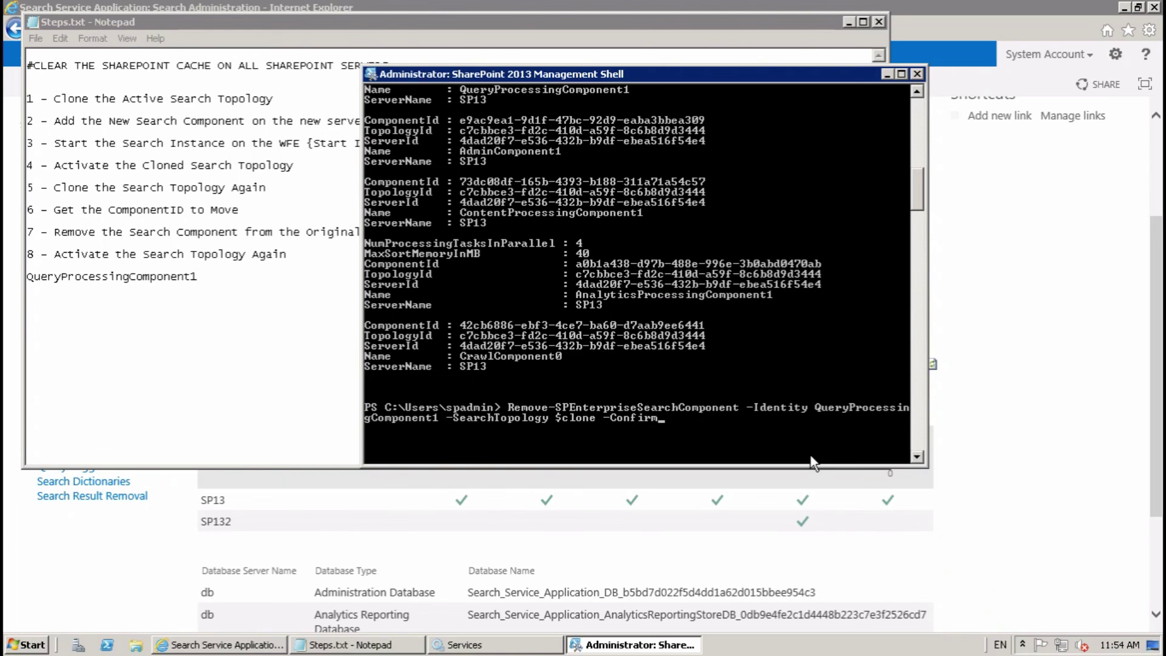
{"action": "type", "text": ";"}
{"action": "key", "text": "BackSpace"}
{"action": "type", "text": ":$Fa"}
{"action": "key", "text": "Tab"}
{"action": "key", "text": "Return"}
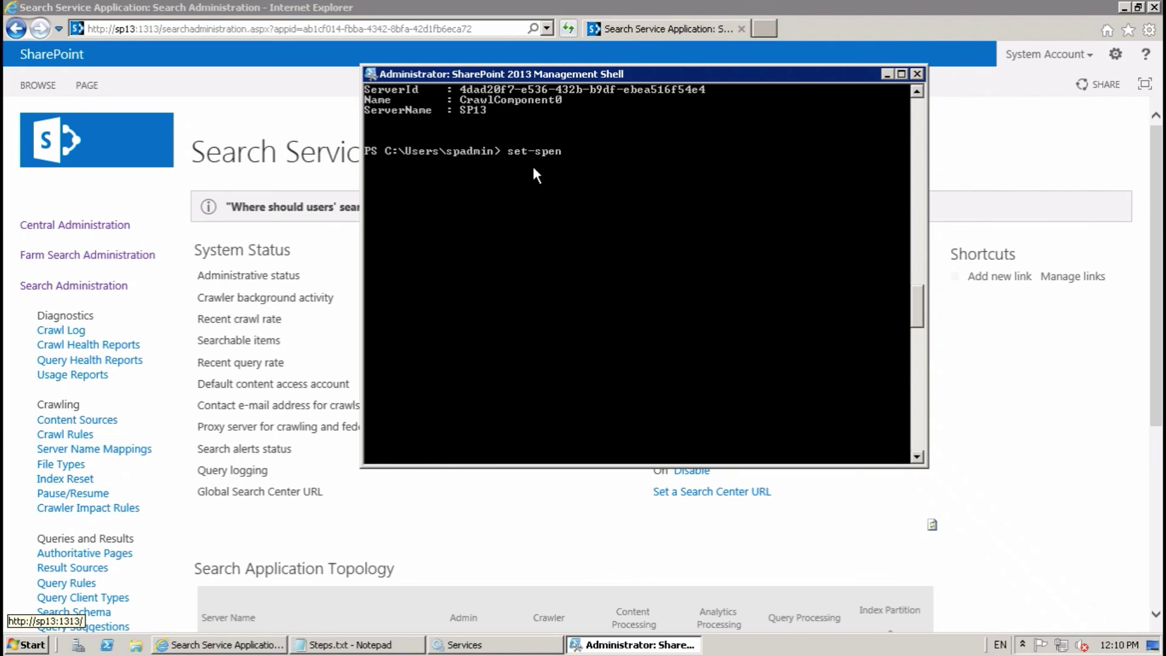
- Activate the modified cloned topology by running Set-SPEnterpriseSearchTopology -Identity $clone
{"action": "key", "text": "Tab"}
{"action": "key", "text": "BackSpace"}
{"action": "key", "text": "BackSpace"}
{"action": "key", "text": "BackSpace"}
{"action": "key", "text": "BackSpace"}
{"action": "key", "text": "BackSpace"}
{"action": "key", "text": "BackSpace"}
{"action": "key", "text": "BackSpace"}
{"action": "key", "text": "BackSpace"}
{"action": "key", "text": "BackSpace"}
{"action": "key", "text": "BackSpace"}
{"action": "key", "text": "BackSpace"}
{"action": "key", "text": "BackSpace"}
{"action": "key", "text": "BackSpace"}
{"action": "key", "text": "BackSpace"}
{"action": "key", "text": "BackSpace"}
{"action": "key", "text": "BackSpace"}
{"action": "key", "text": "BackSpace"}
{"action": "key", "text": "BackSpace"}
{"action": "key", "text": "BackSpace"}
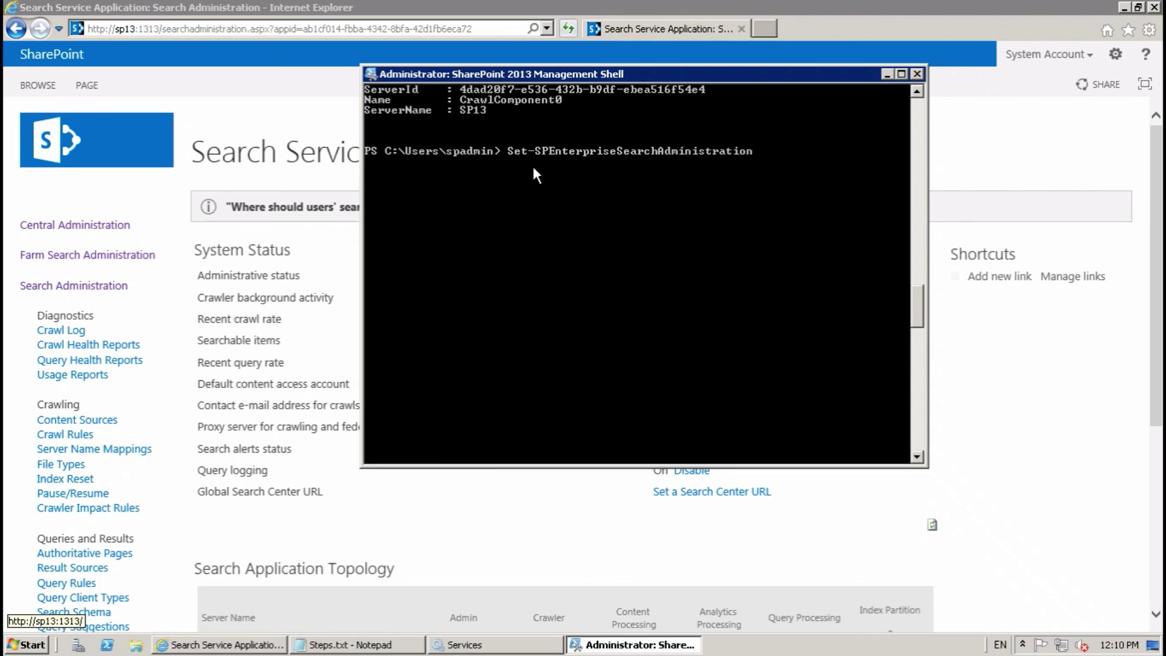
{"action": "key", "text": "BackSpace"}
{"action": "key", "text": "BackSpace"}
{"action": "key", "text": "BackSpace"}
{"action": "key", "text": "BackSpace"}
{"action": "type", "text": "Top"}
{"action": "key", "text": "Tab"}
{"action": "type", "text": "-Ide"}
{"action": "key", "text": "Tab"}
{"action": "type", "text": "$"}
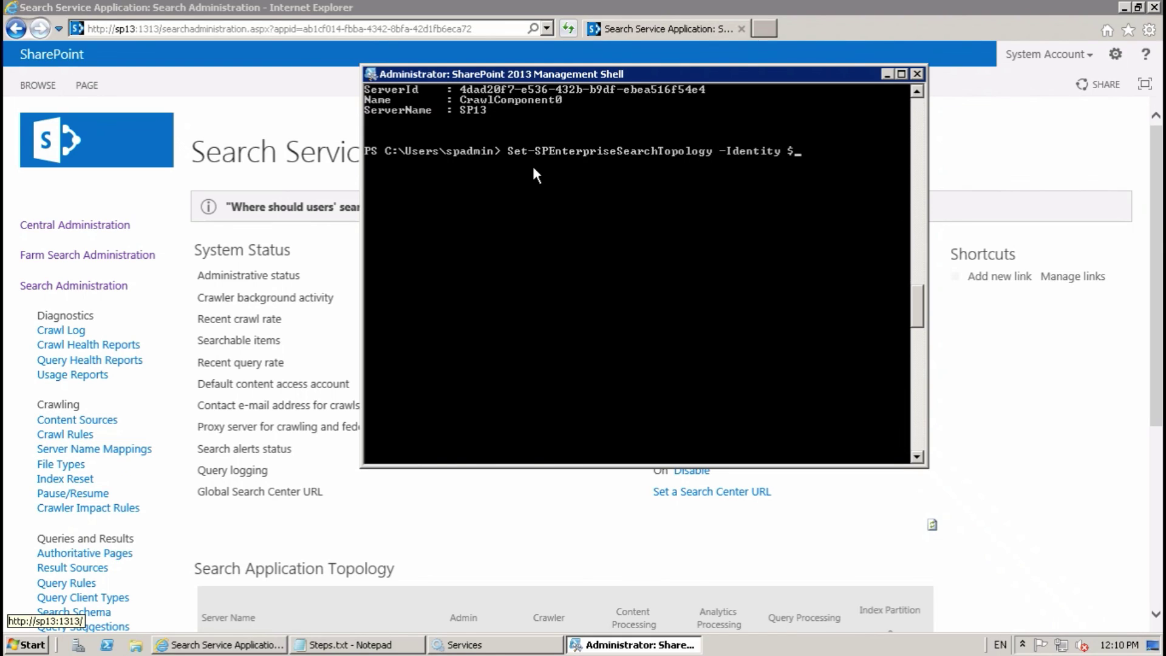
{"action": "type", "text": "cl"}
{"action": "key", "text": "Tab"}
{"action": "key", "text": "Return"}
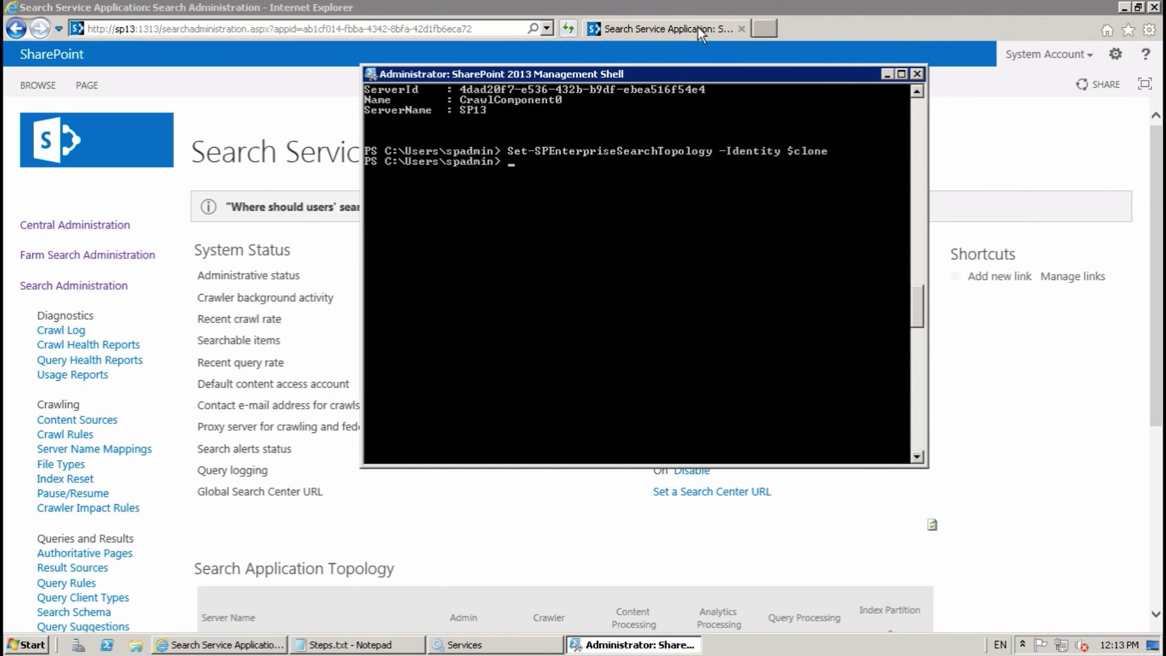
- Switch to Internet Explorer, refresh the Search Administration page and check the query processing assignments in the Search Application Topology table
{"action": "left_click", "coordinate": [698, 27]}
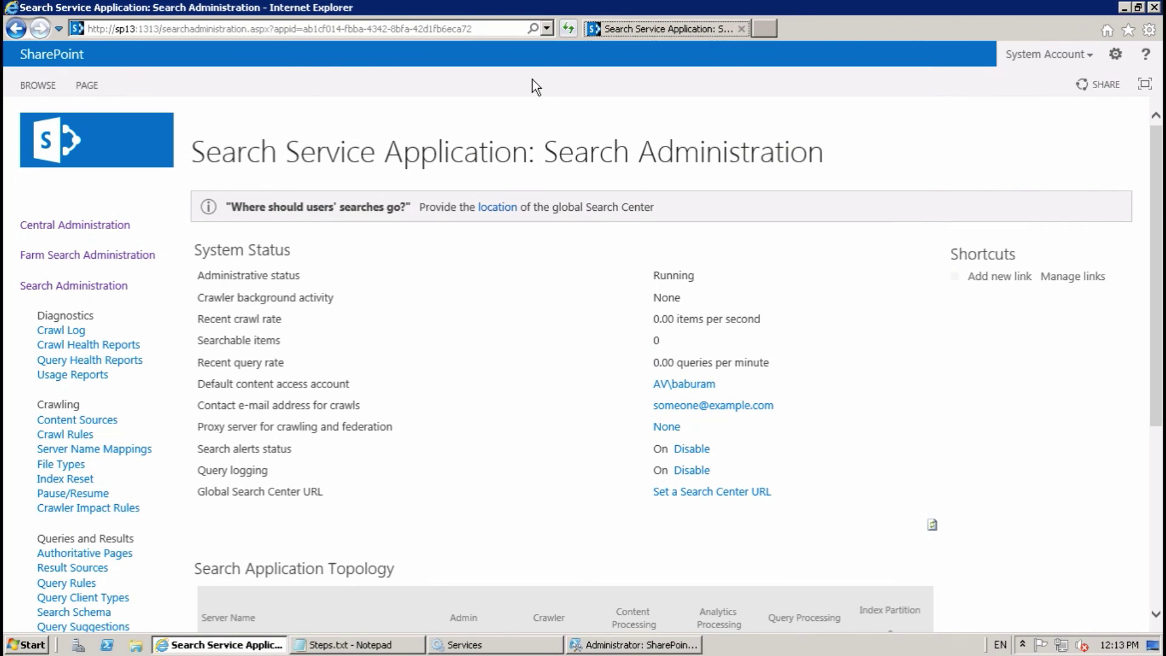
{"action": "left_click", "coordinate": [569, 28]}
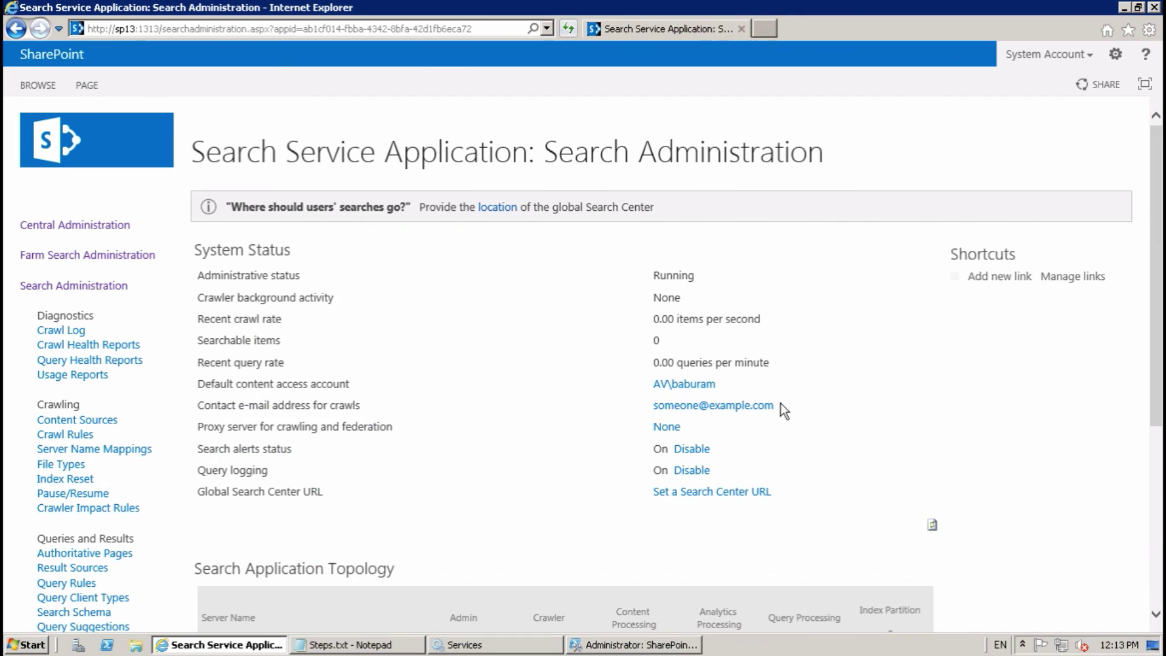
{"action": "scroll", "coordinate": [781, 404], "scroll_direction": "down", "scroll_amount": 5}
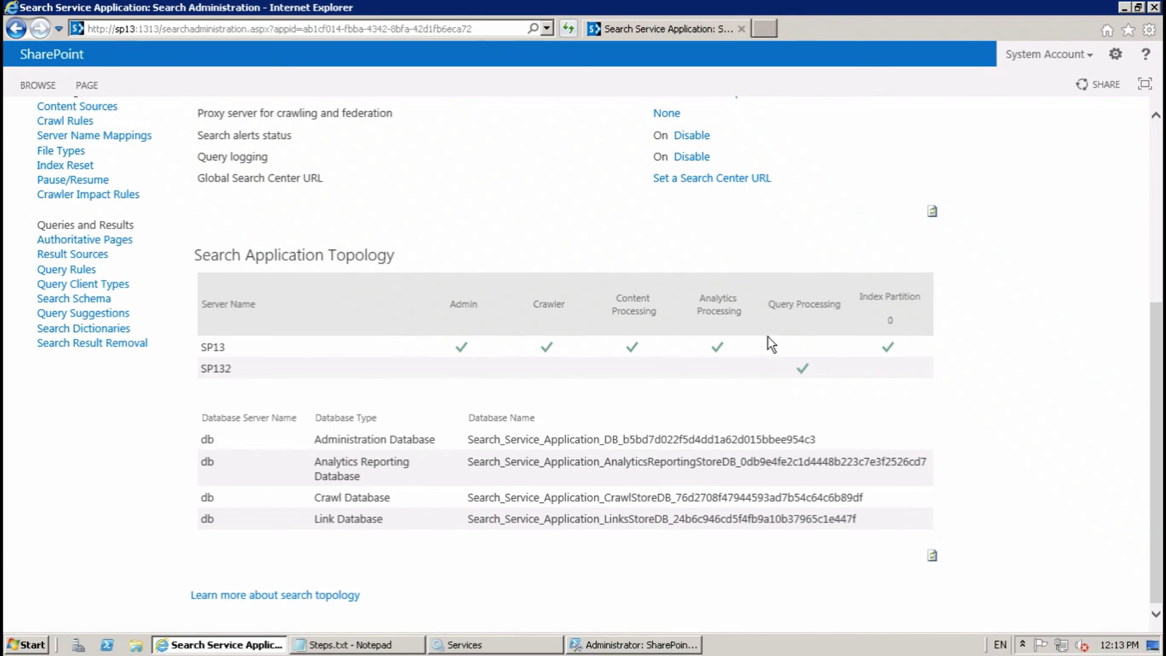